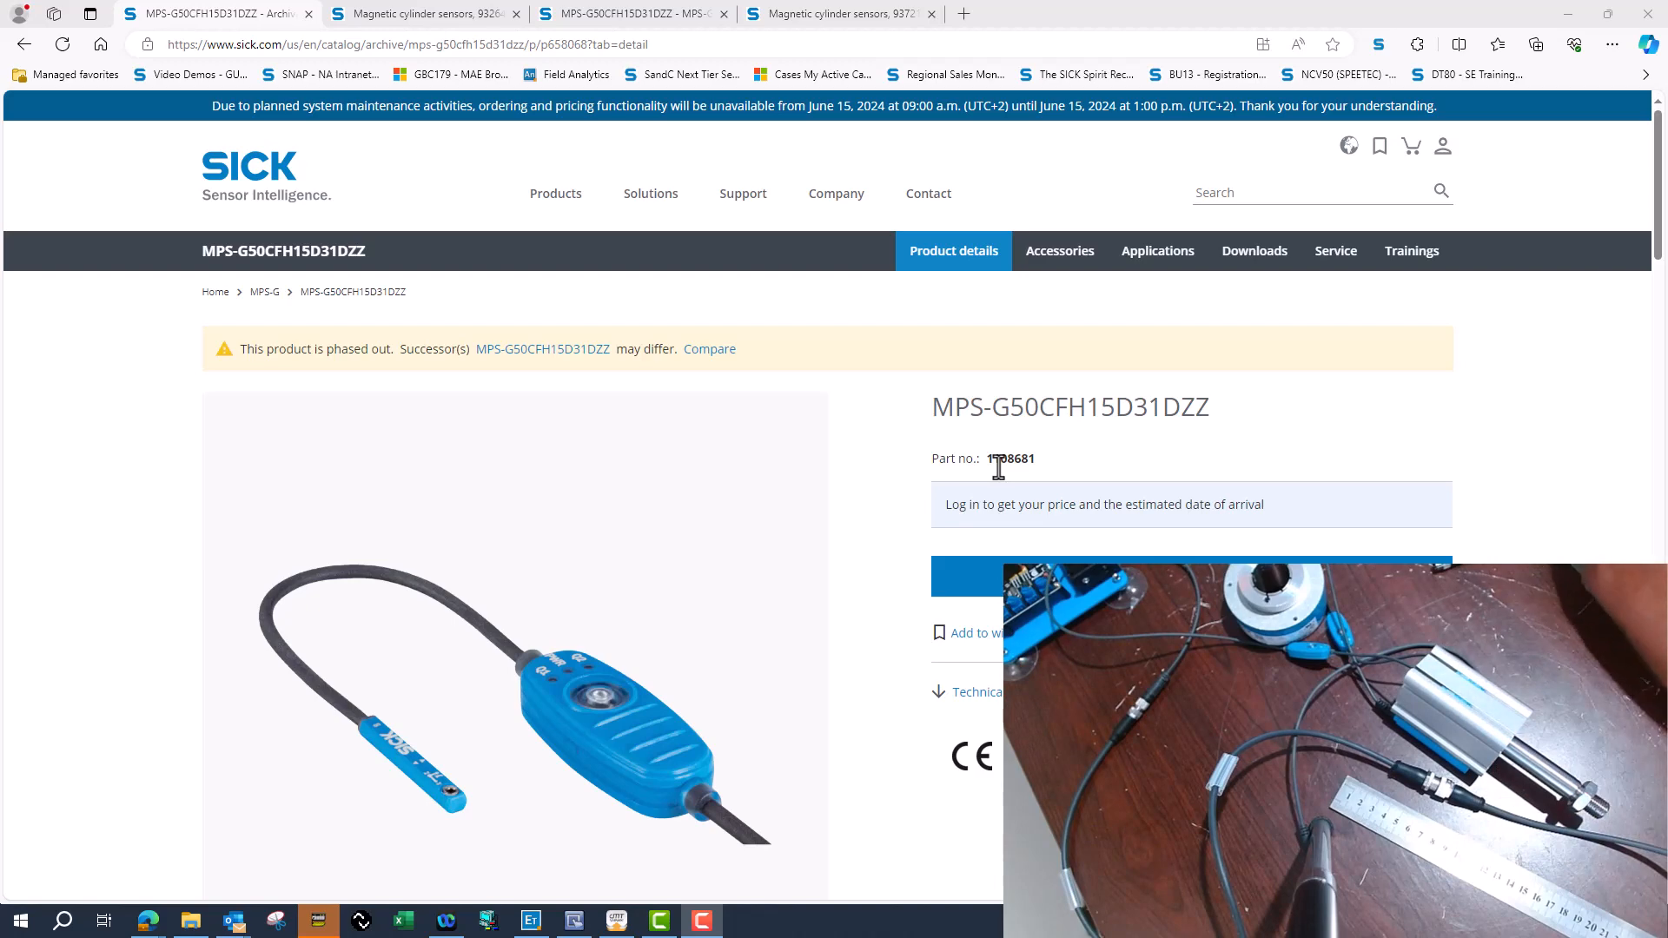
Compare the IO-Link process data documents of the phased-out MPS-G50CFH15D31DZZ (1108681) and its successor (1127848).
click(456, 18)
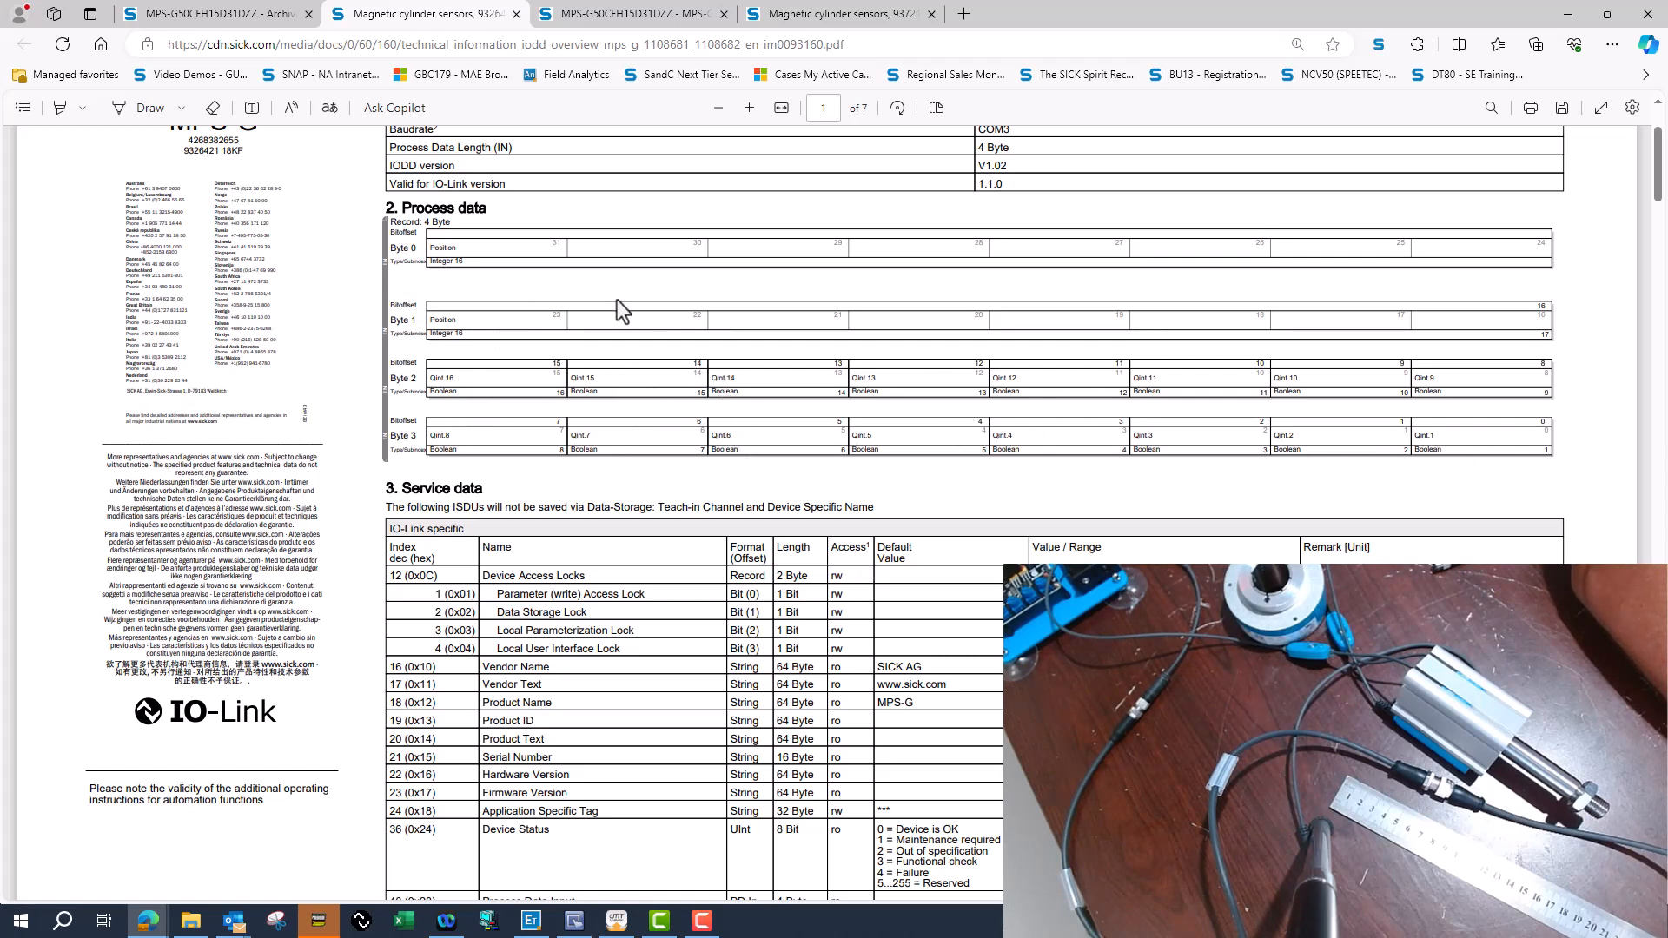
click(595, 15)
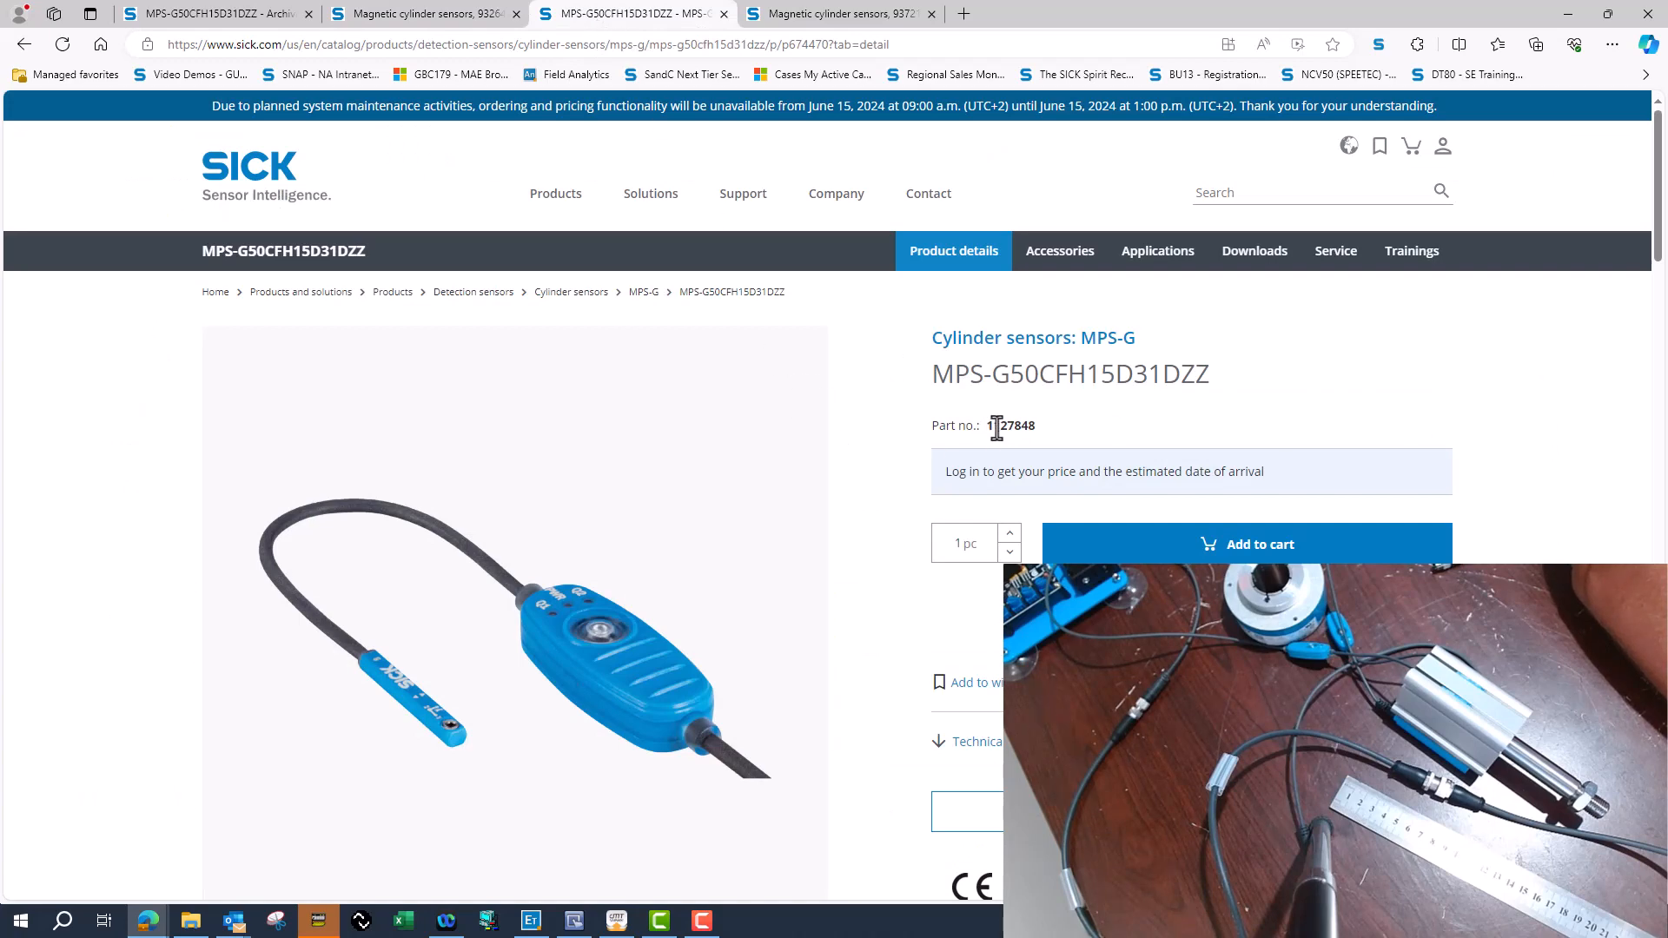
click(838, 14)
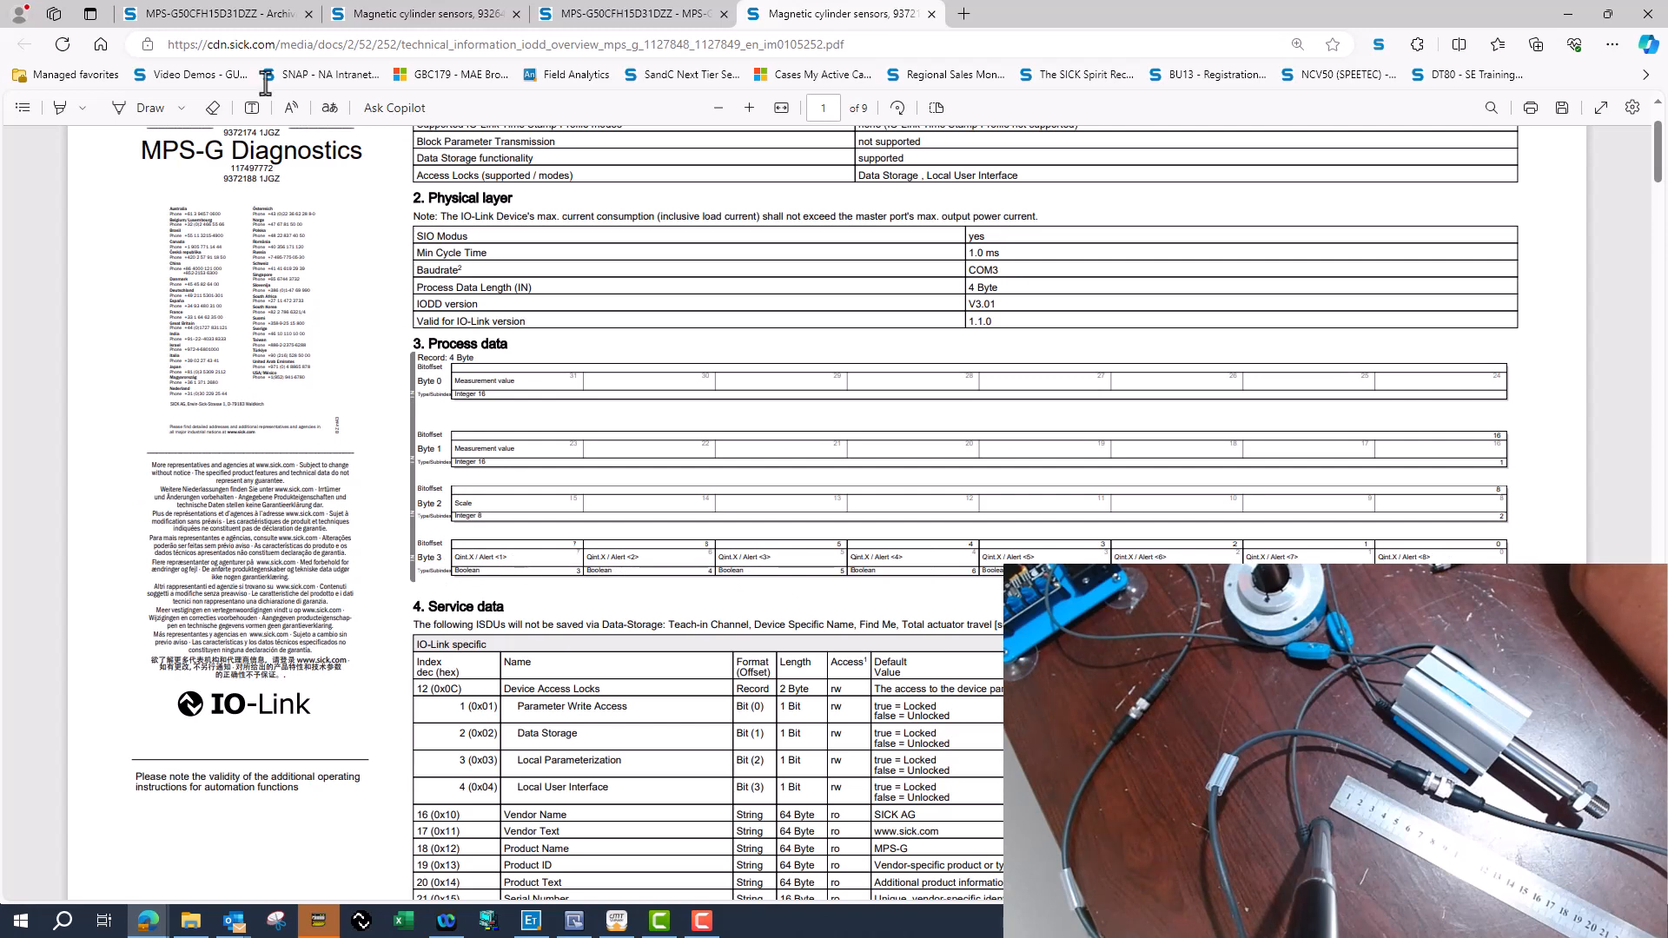
click(417, 13)
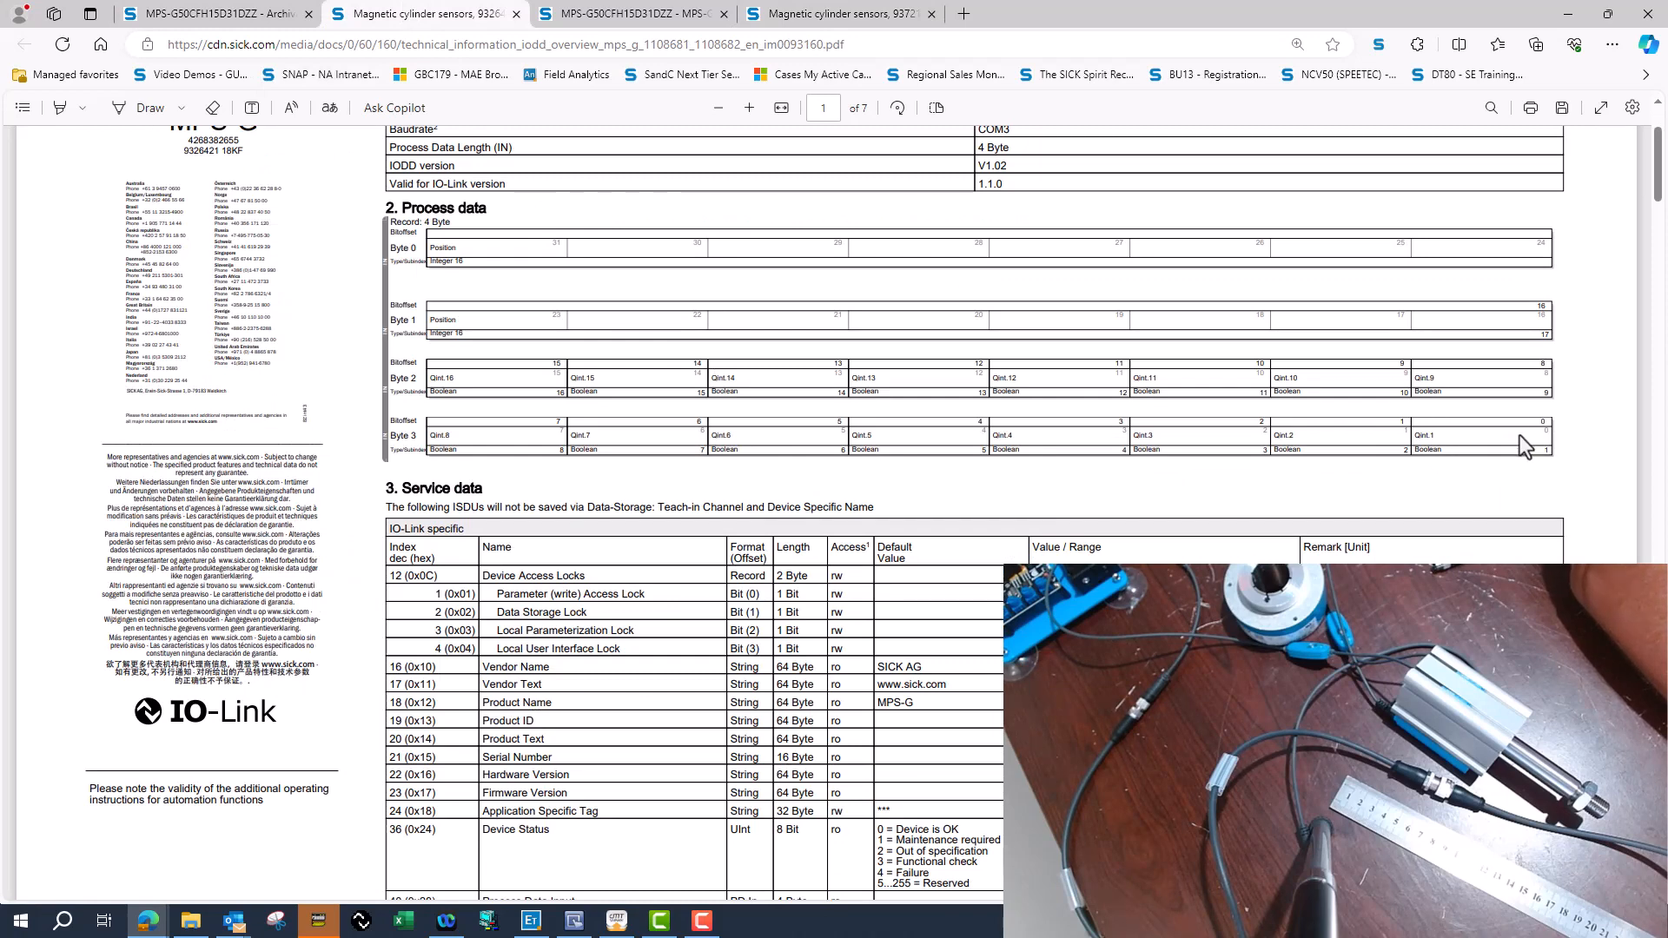
click(792, 19)
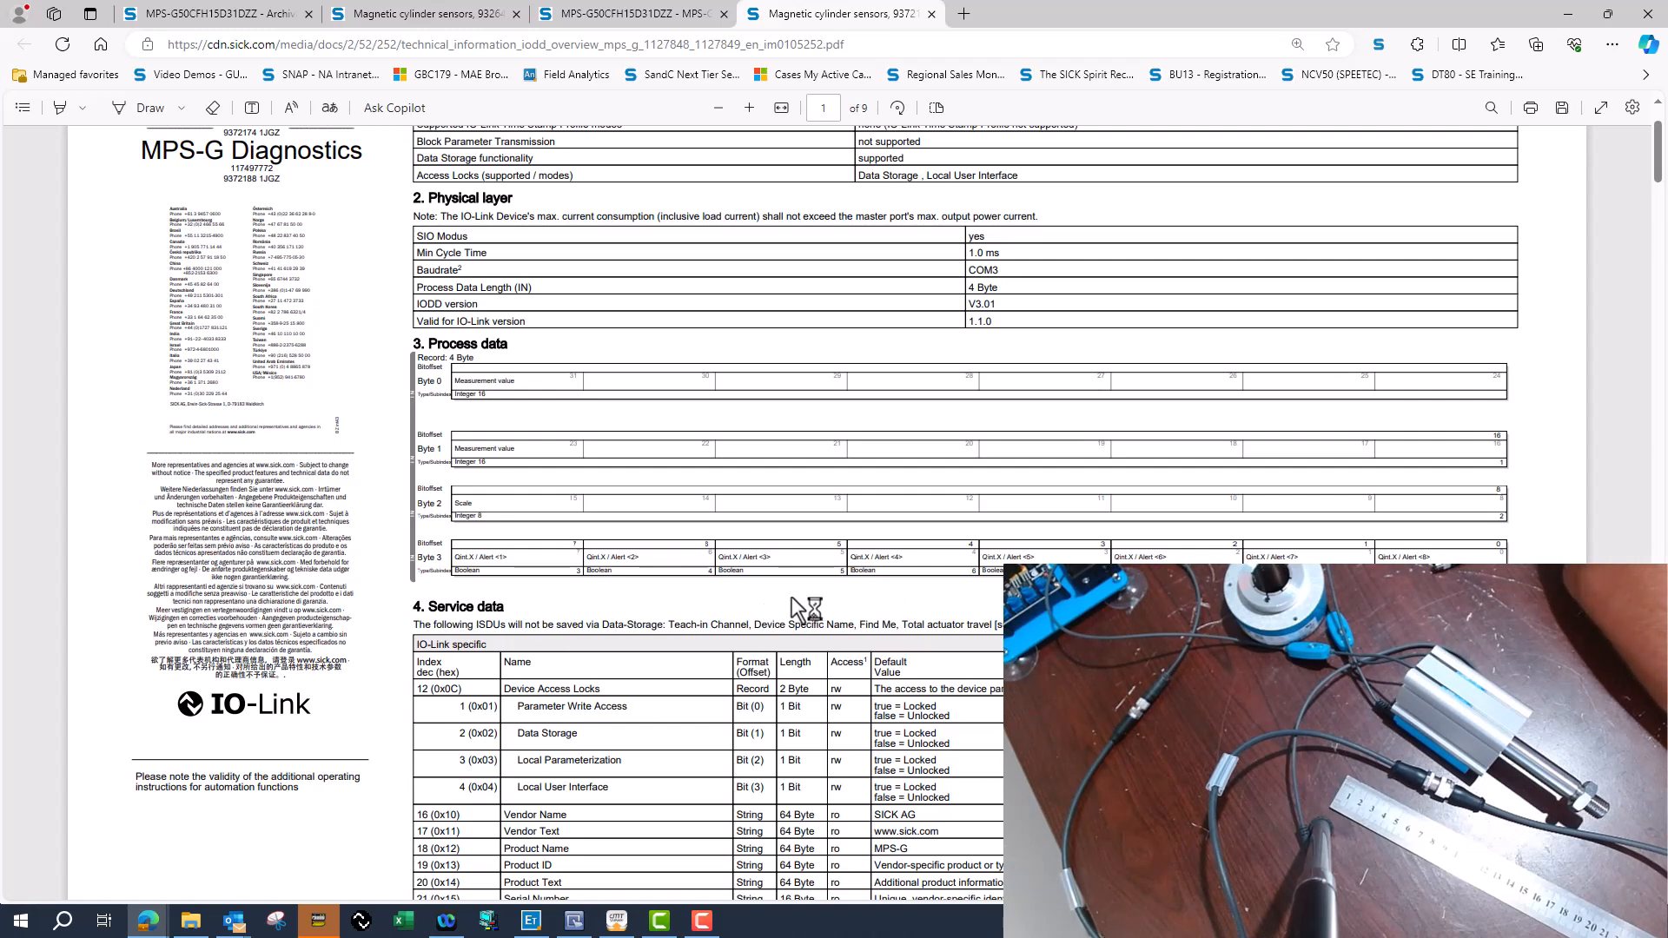
Switch to SOPAS Engineering Tool, search for devices, and add the old MPS-G sensor on IO-Link COM10 to the project online.
click(525, 922)
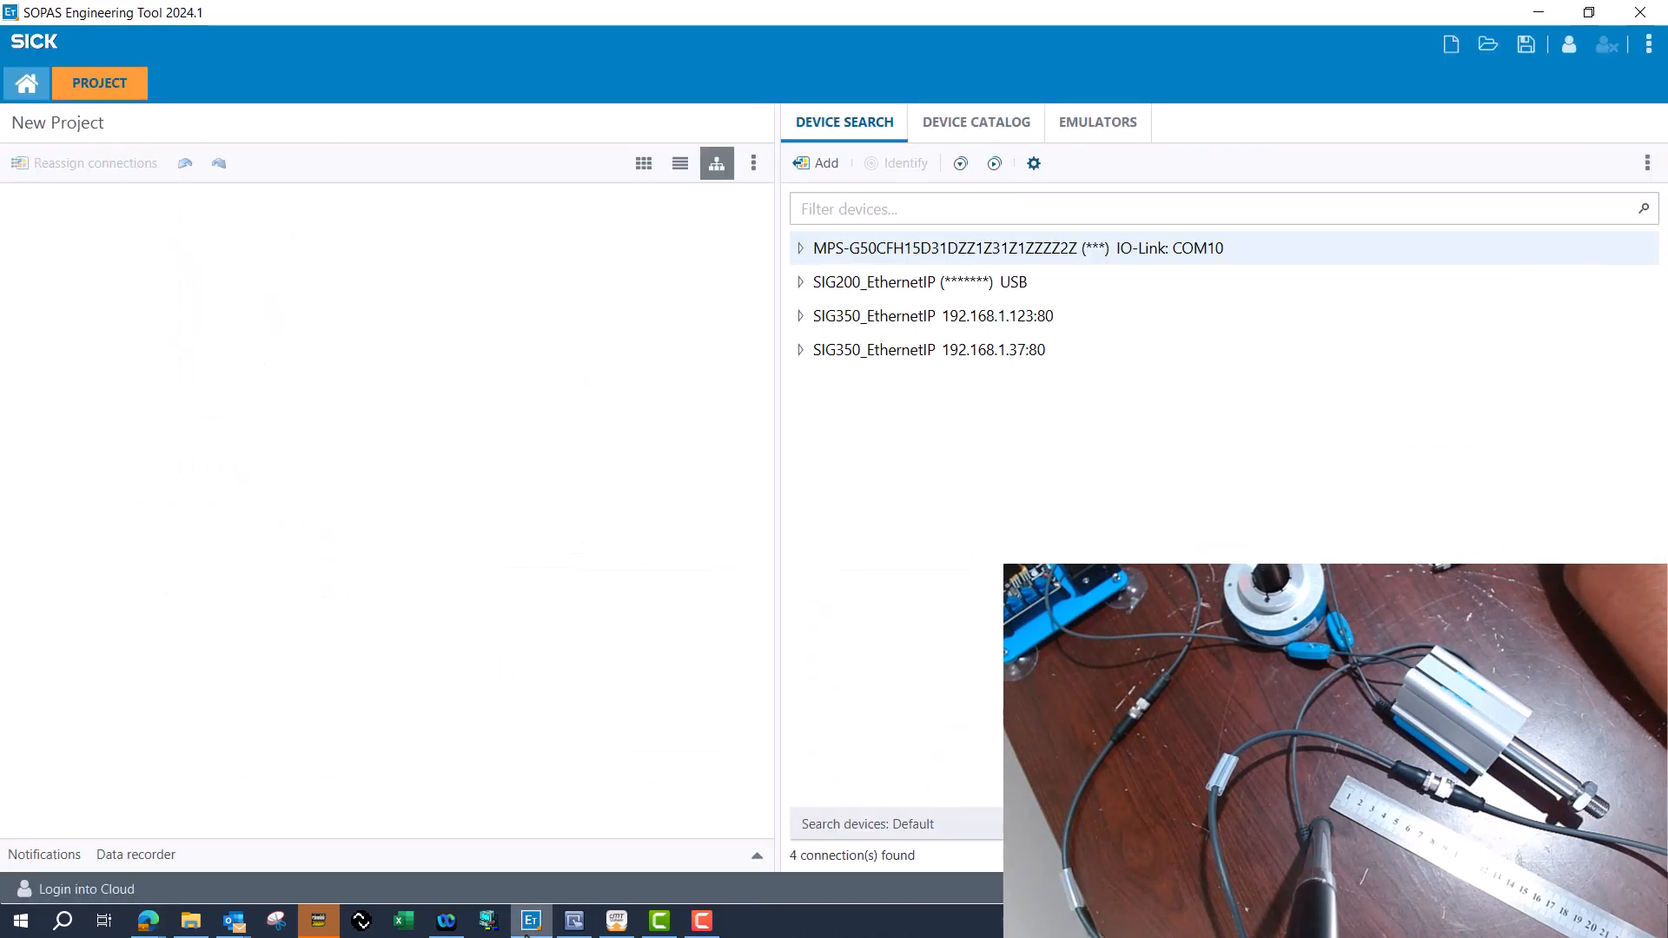
click(943, 826)
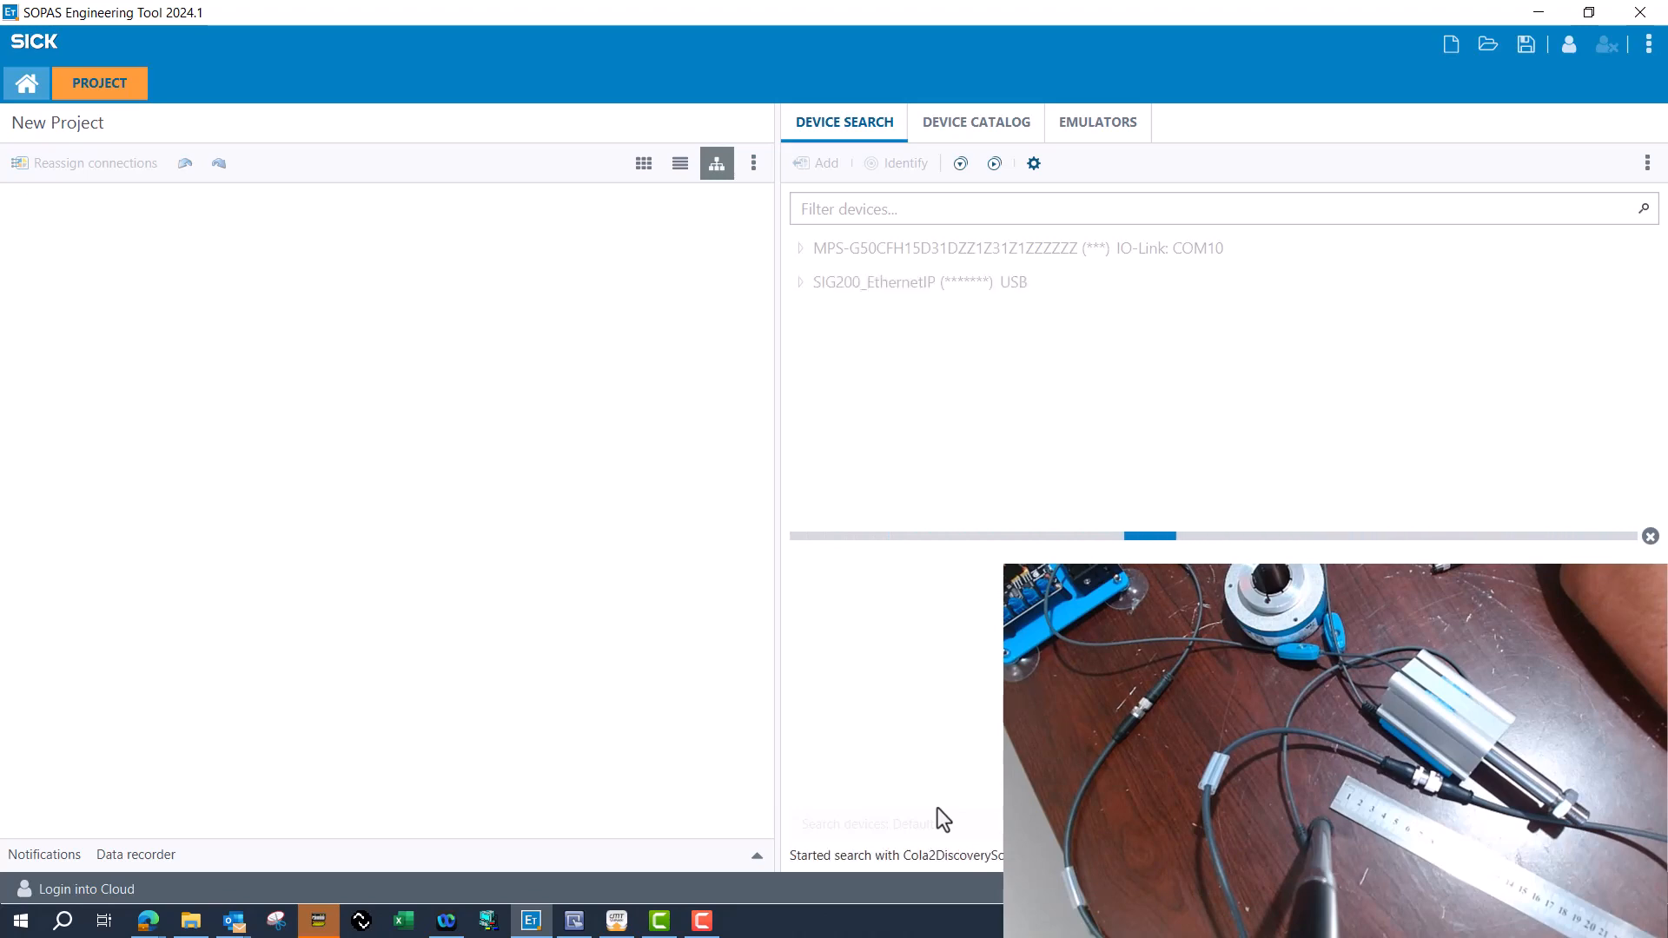
drag(973, 250, 382, 370)
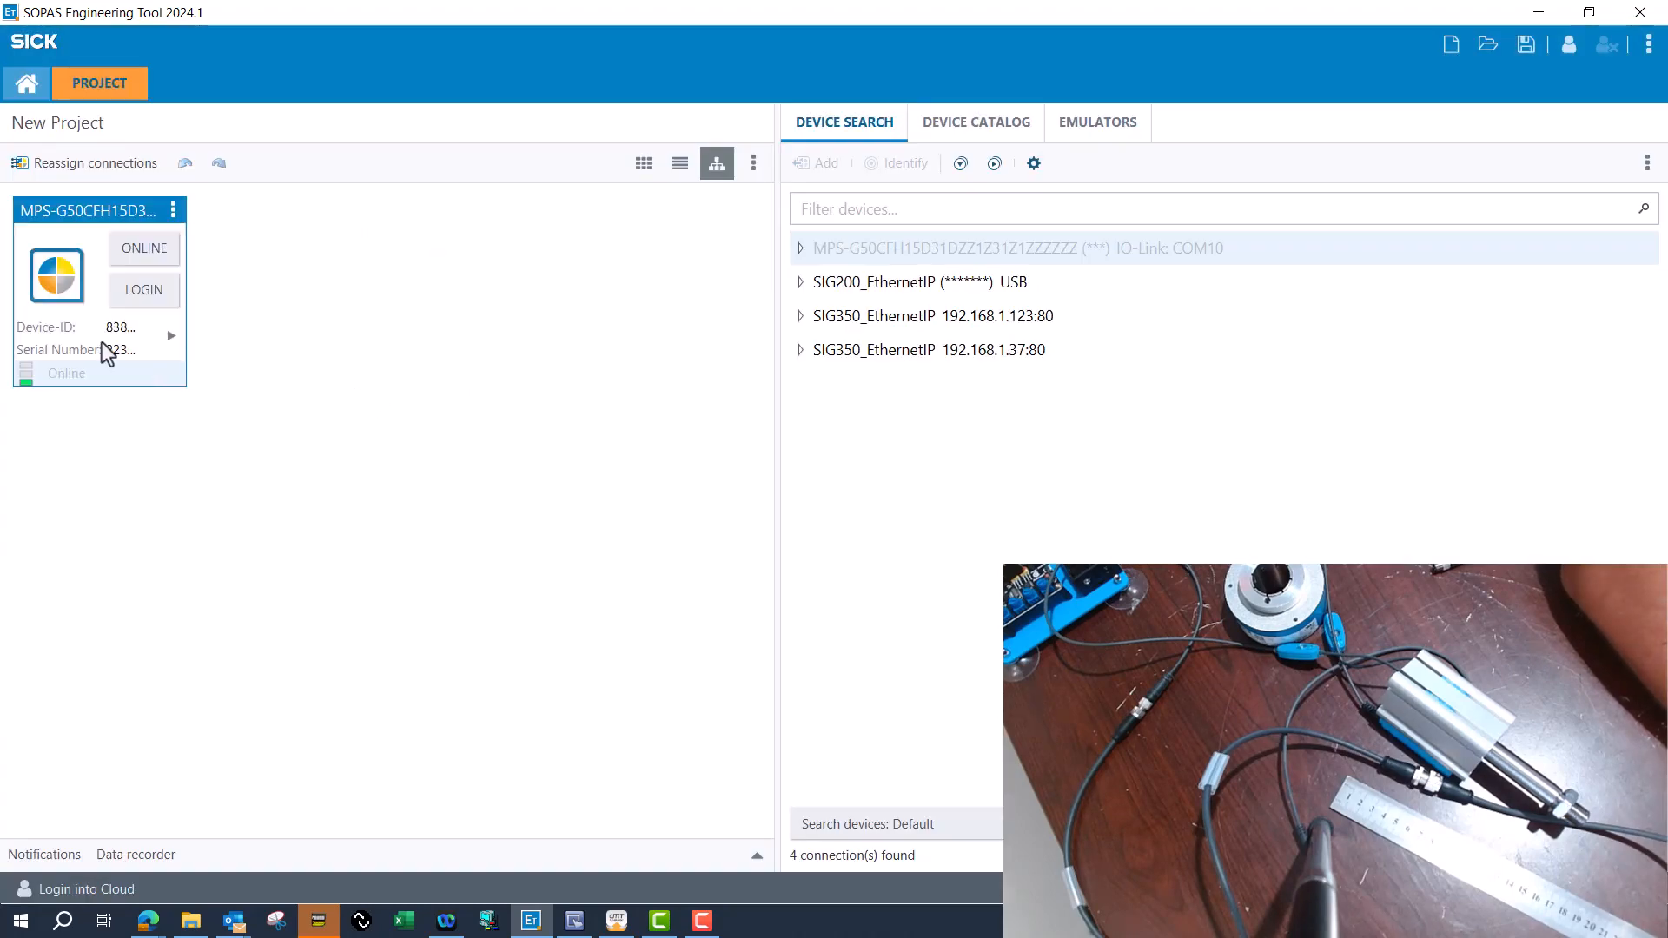
click(938, 518)
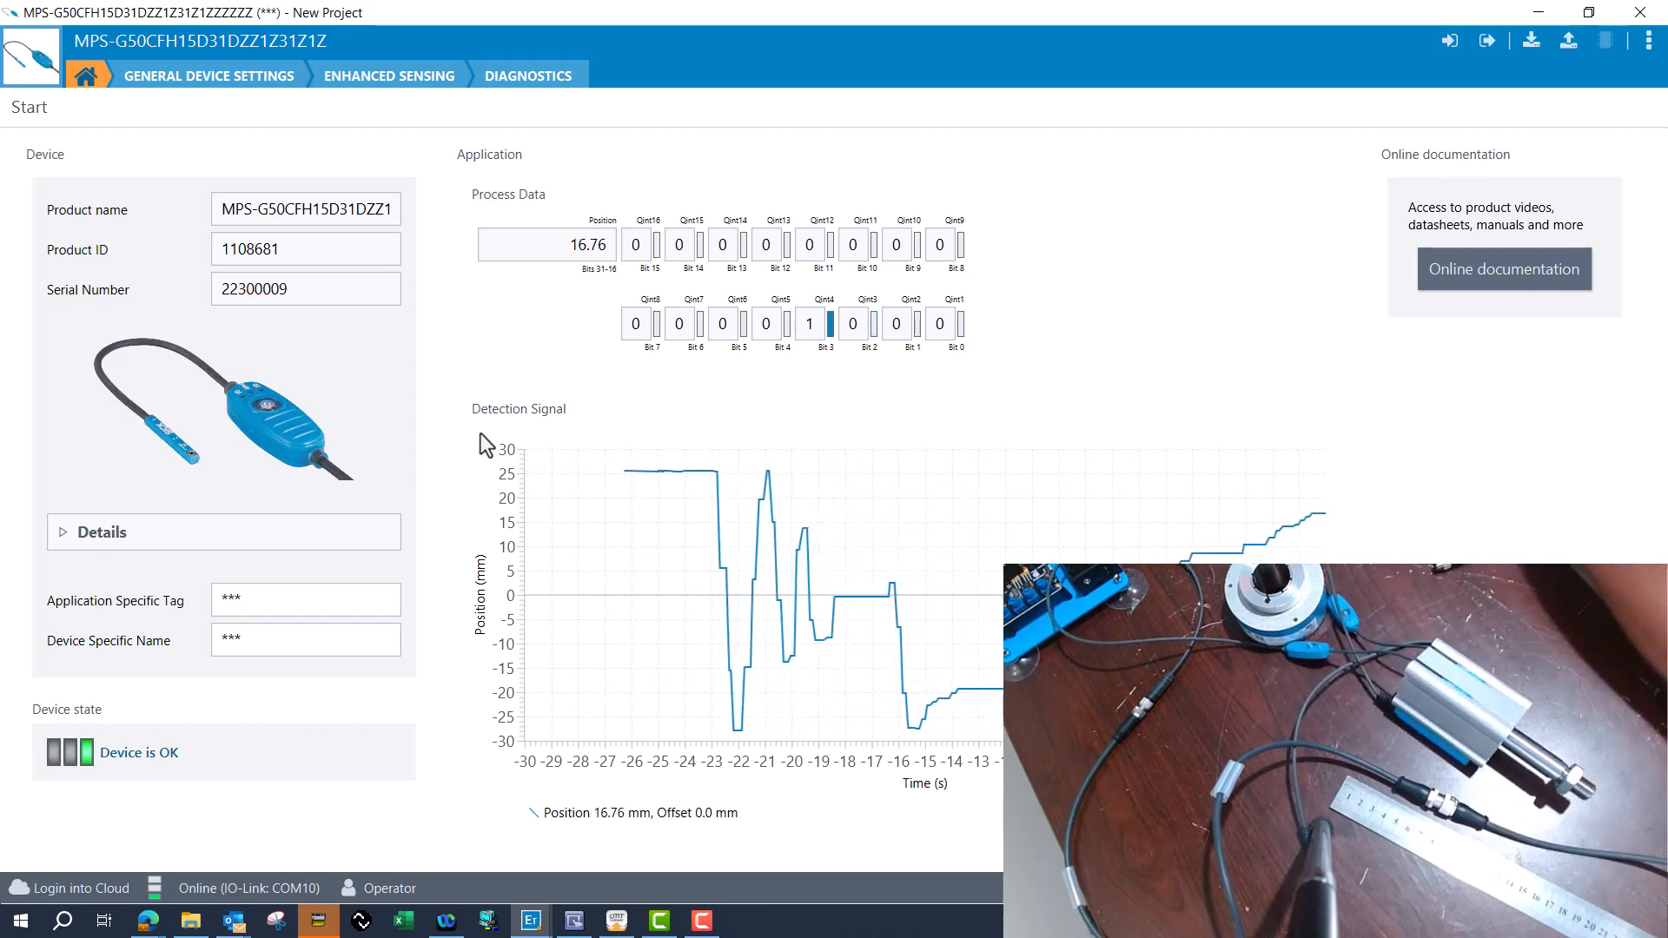
Open the sensor's Enhanced Sensing page and show the Manual Q/Qint Configuration with the switchpoints of Qint 1 to 4.
click(279, 87)
click(353, 83)
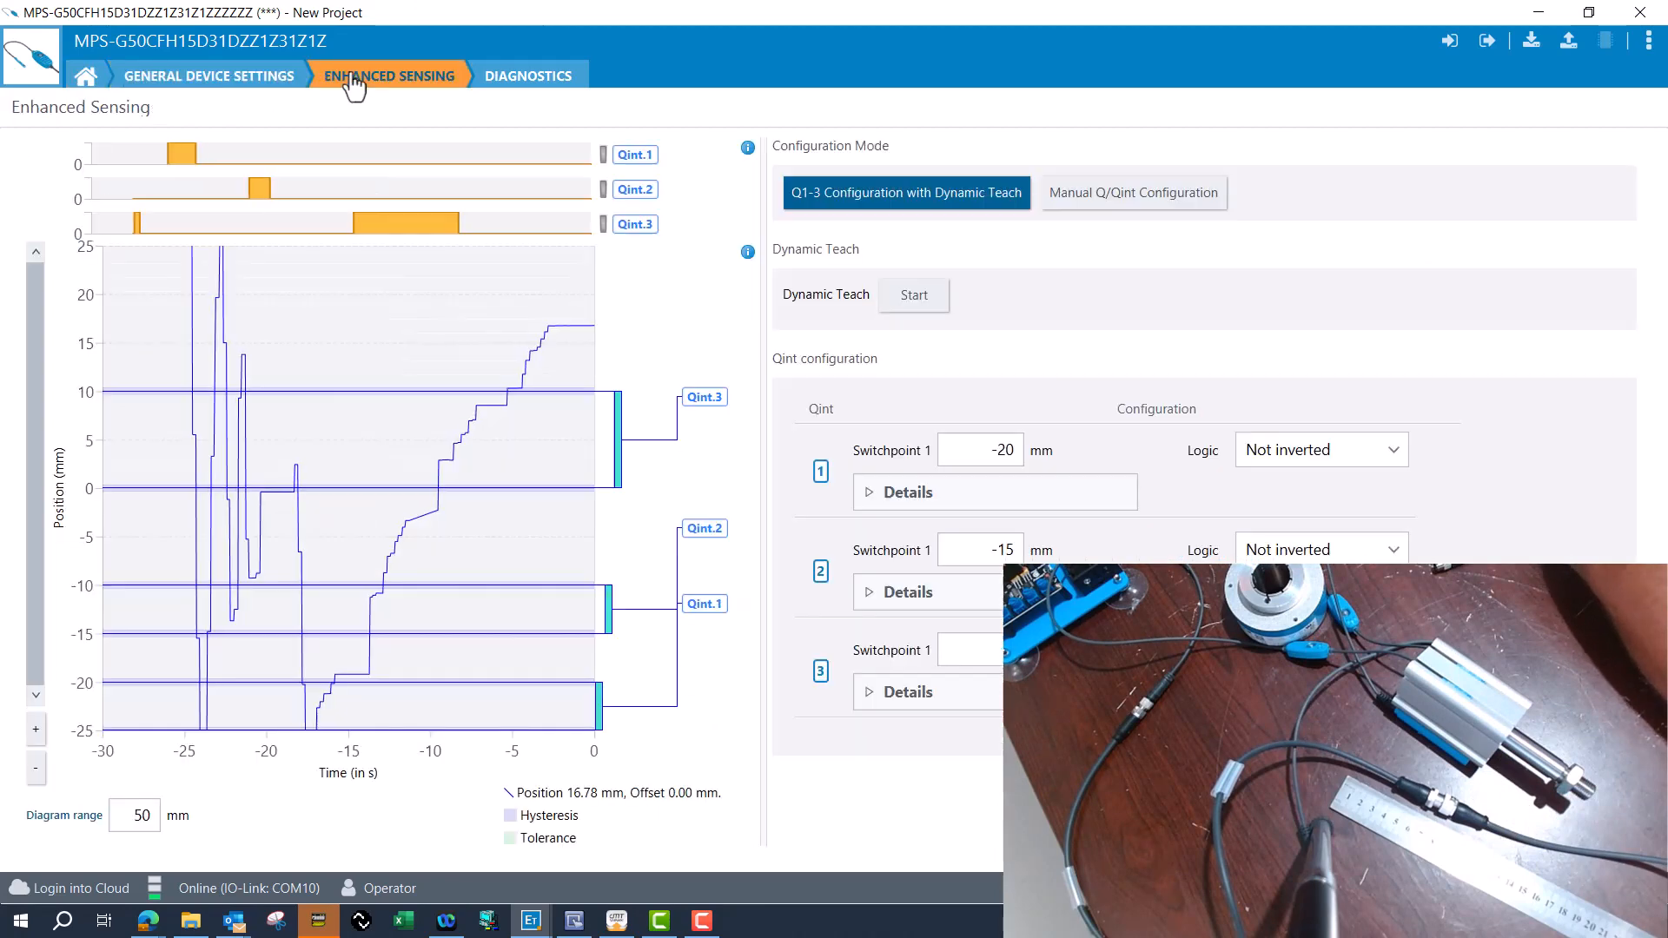
click(1140, 196)
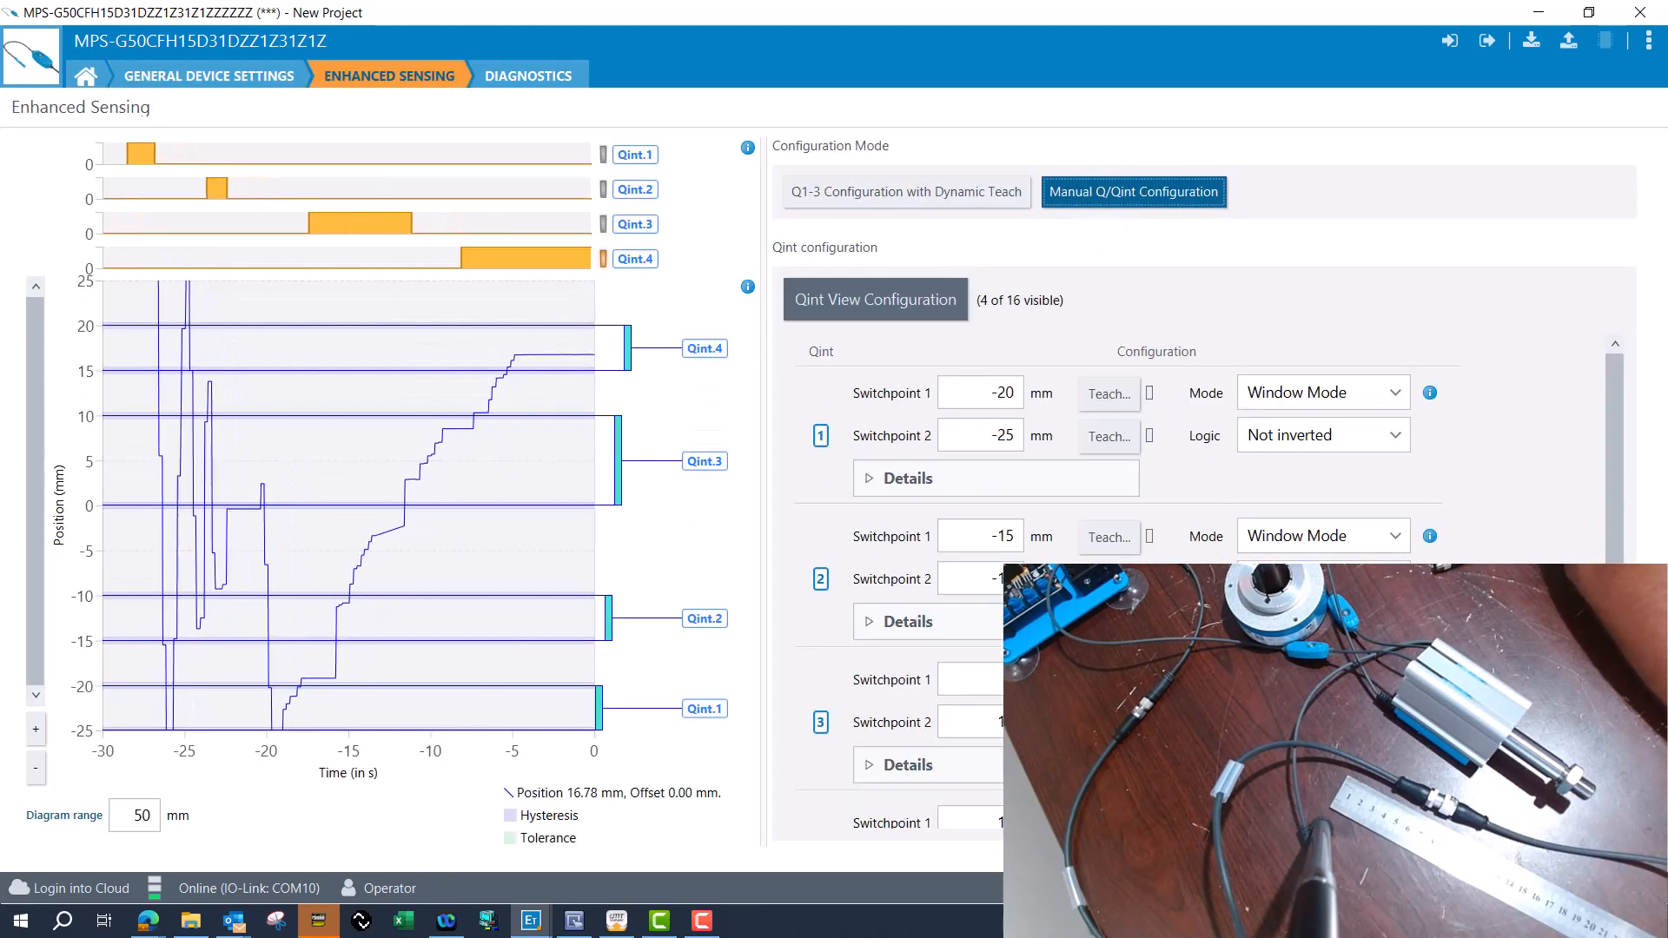
scroll(1358, 450, down, 1)
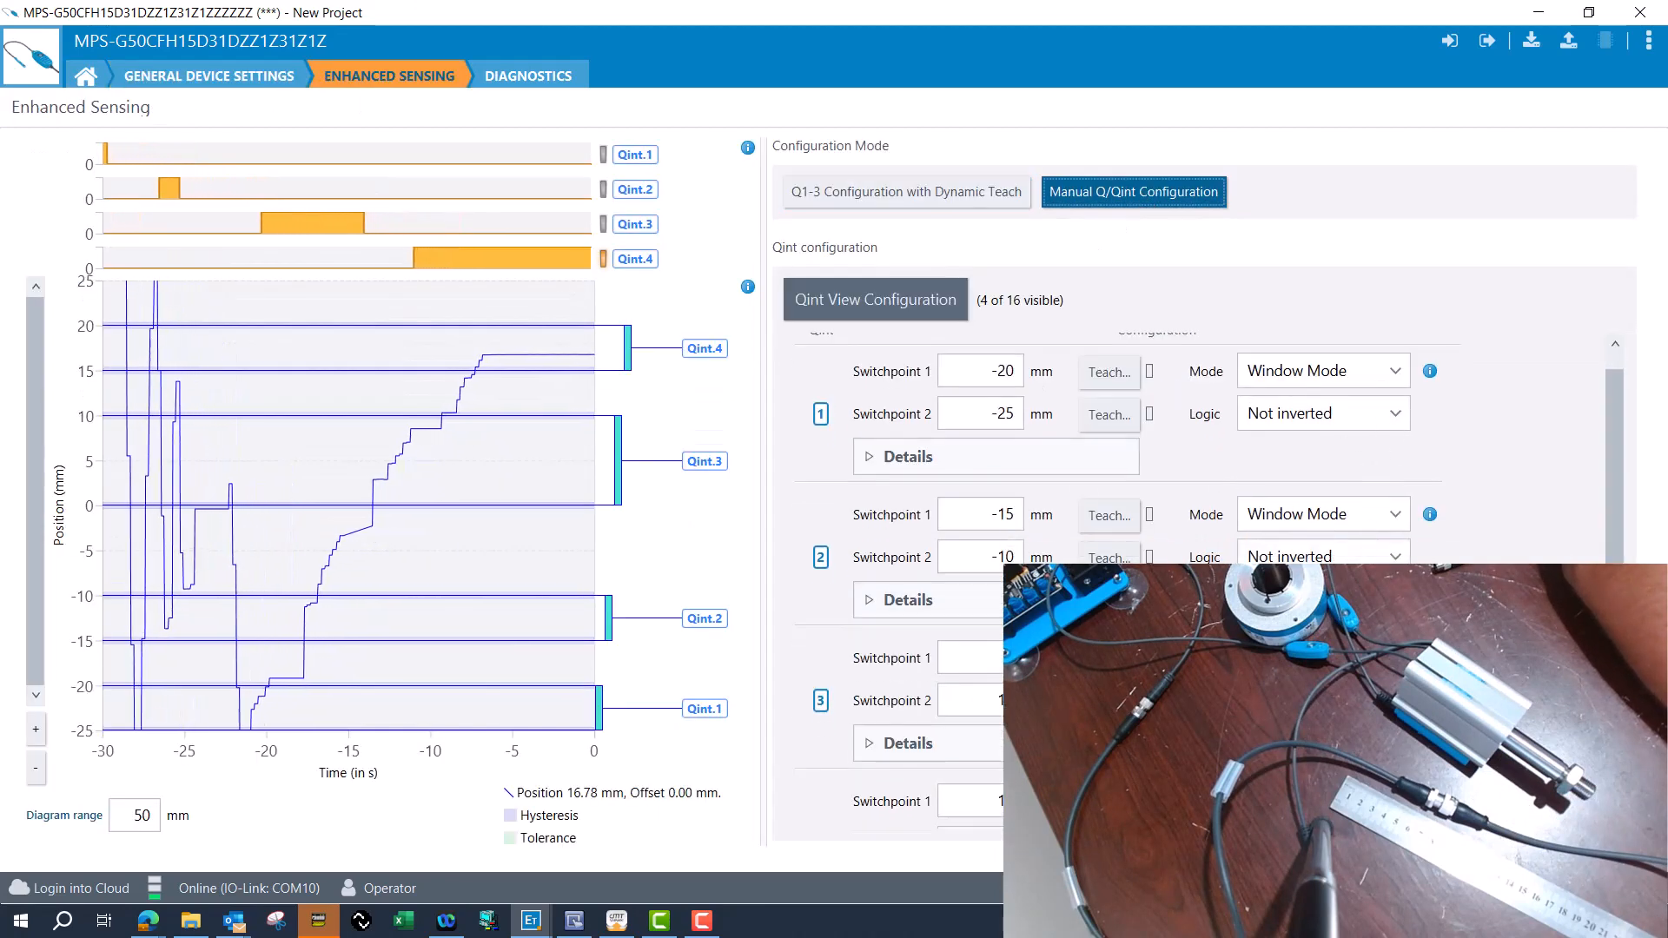
scroll(1129, 451, down, 1)
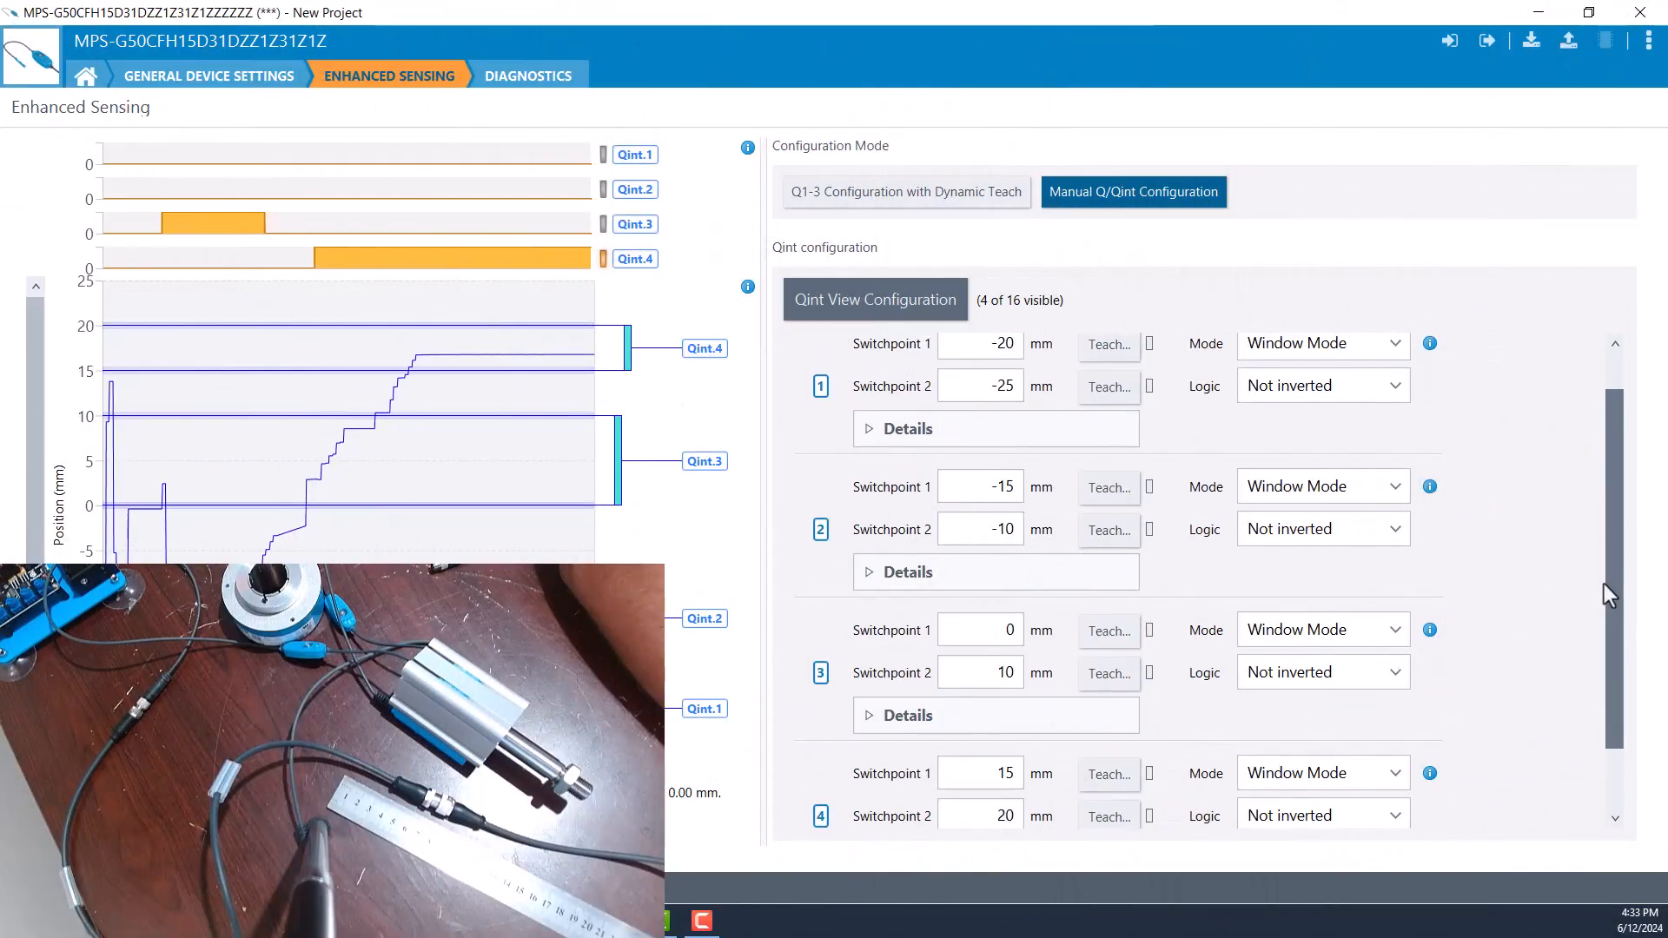
drag(1603, 584, 1604, 581)
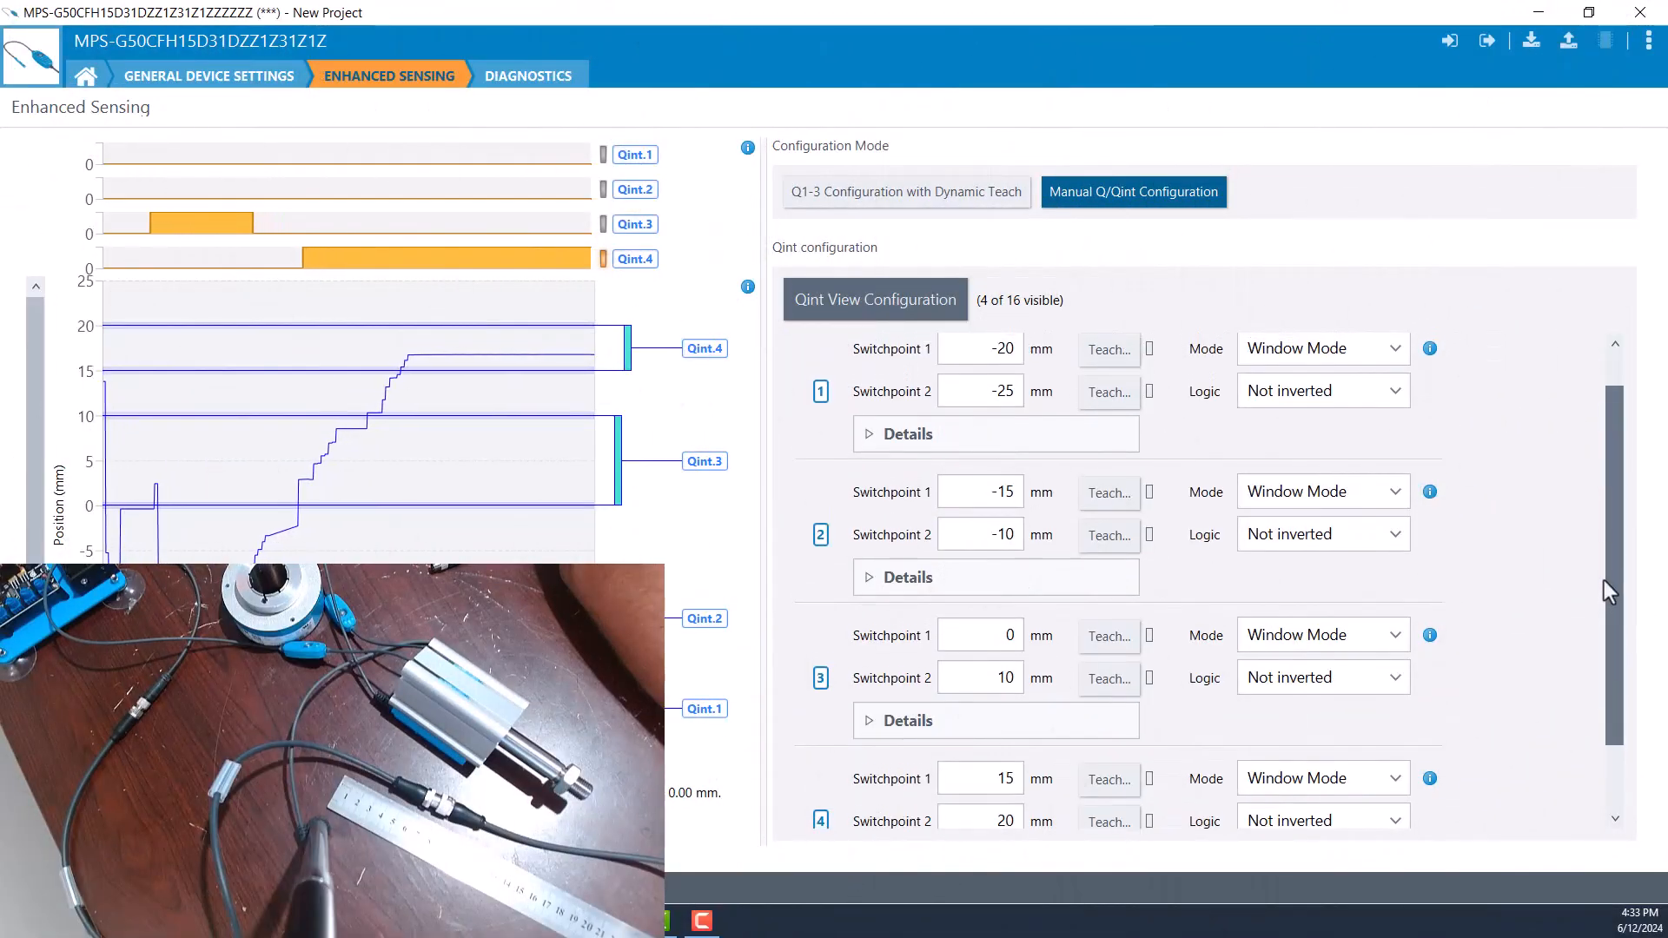
Capture a screen snip of the Qint configuration area with all four Qint switchpoint settings.
click(658, 923)
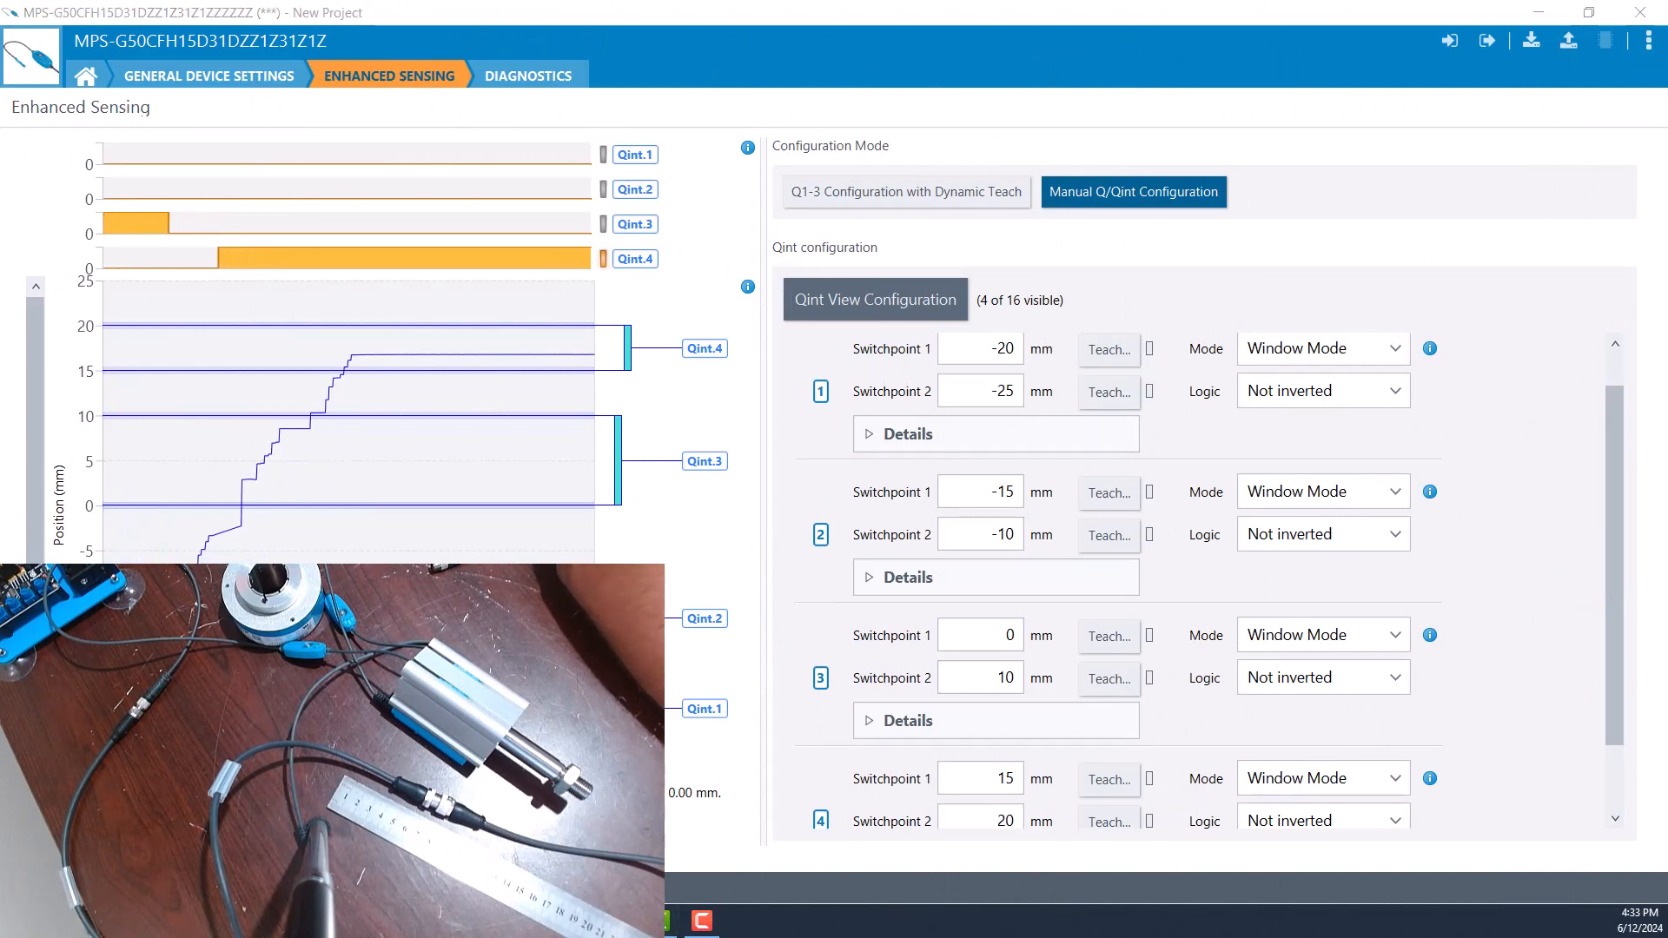
click(625, 497)
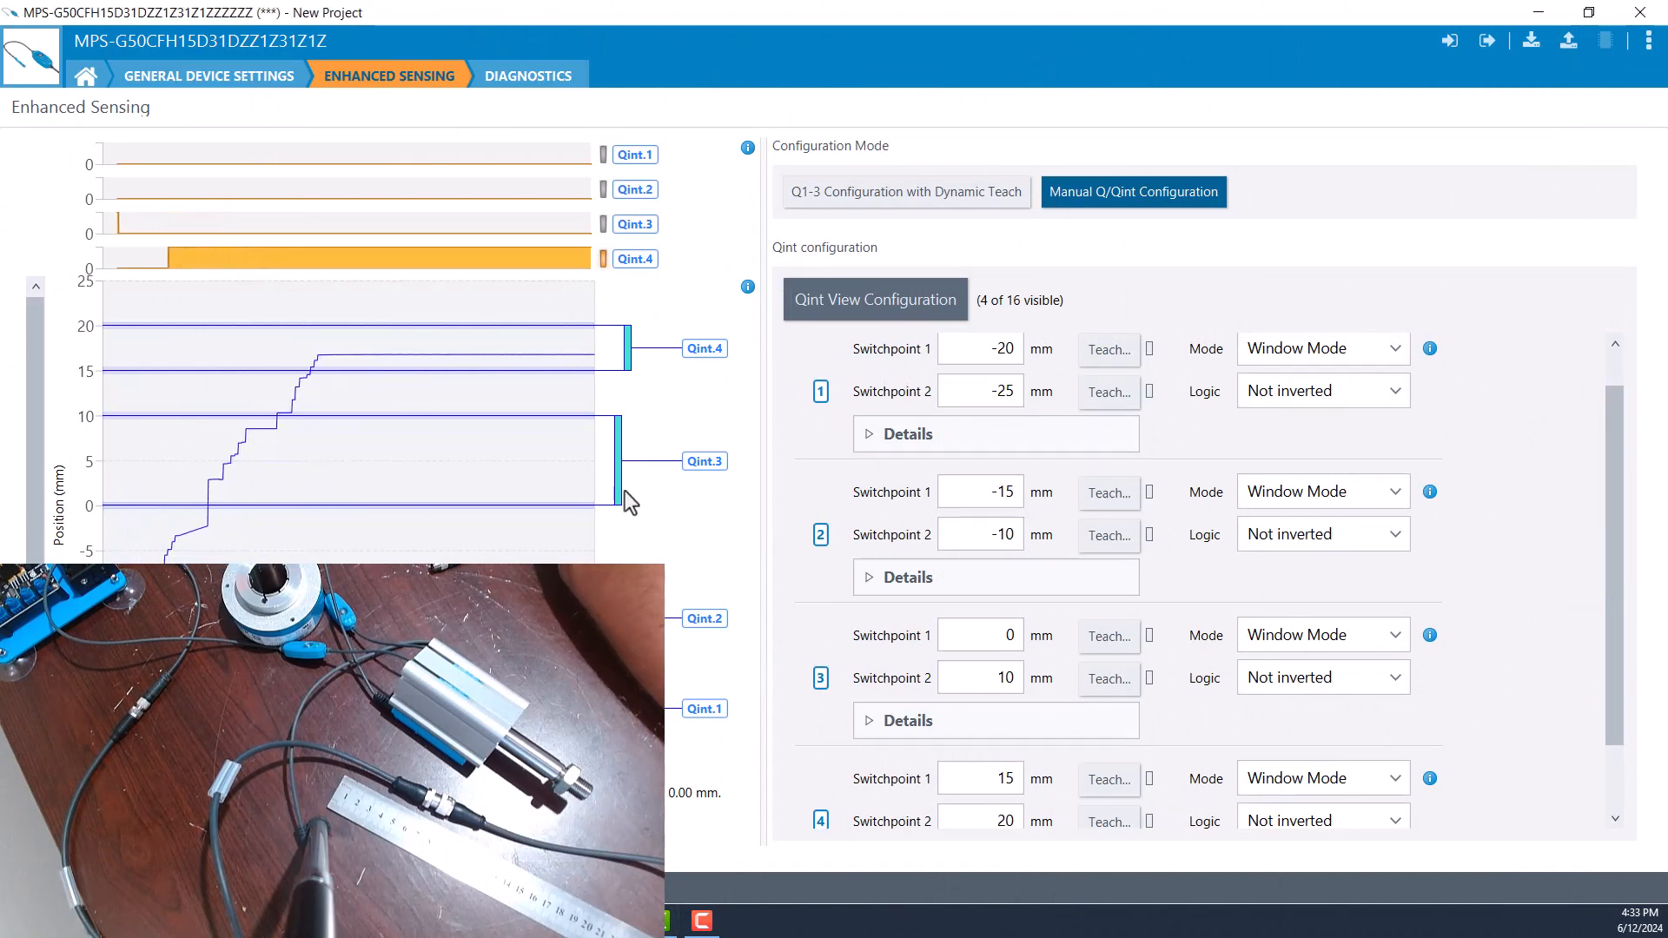
drag(643, 224, 1519, 852)
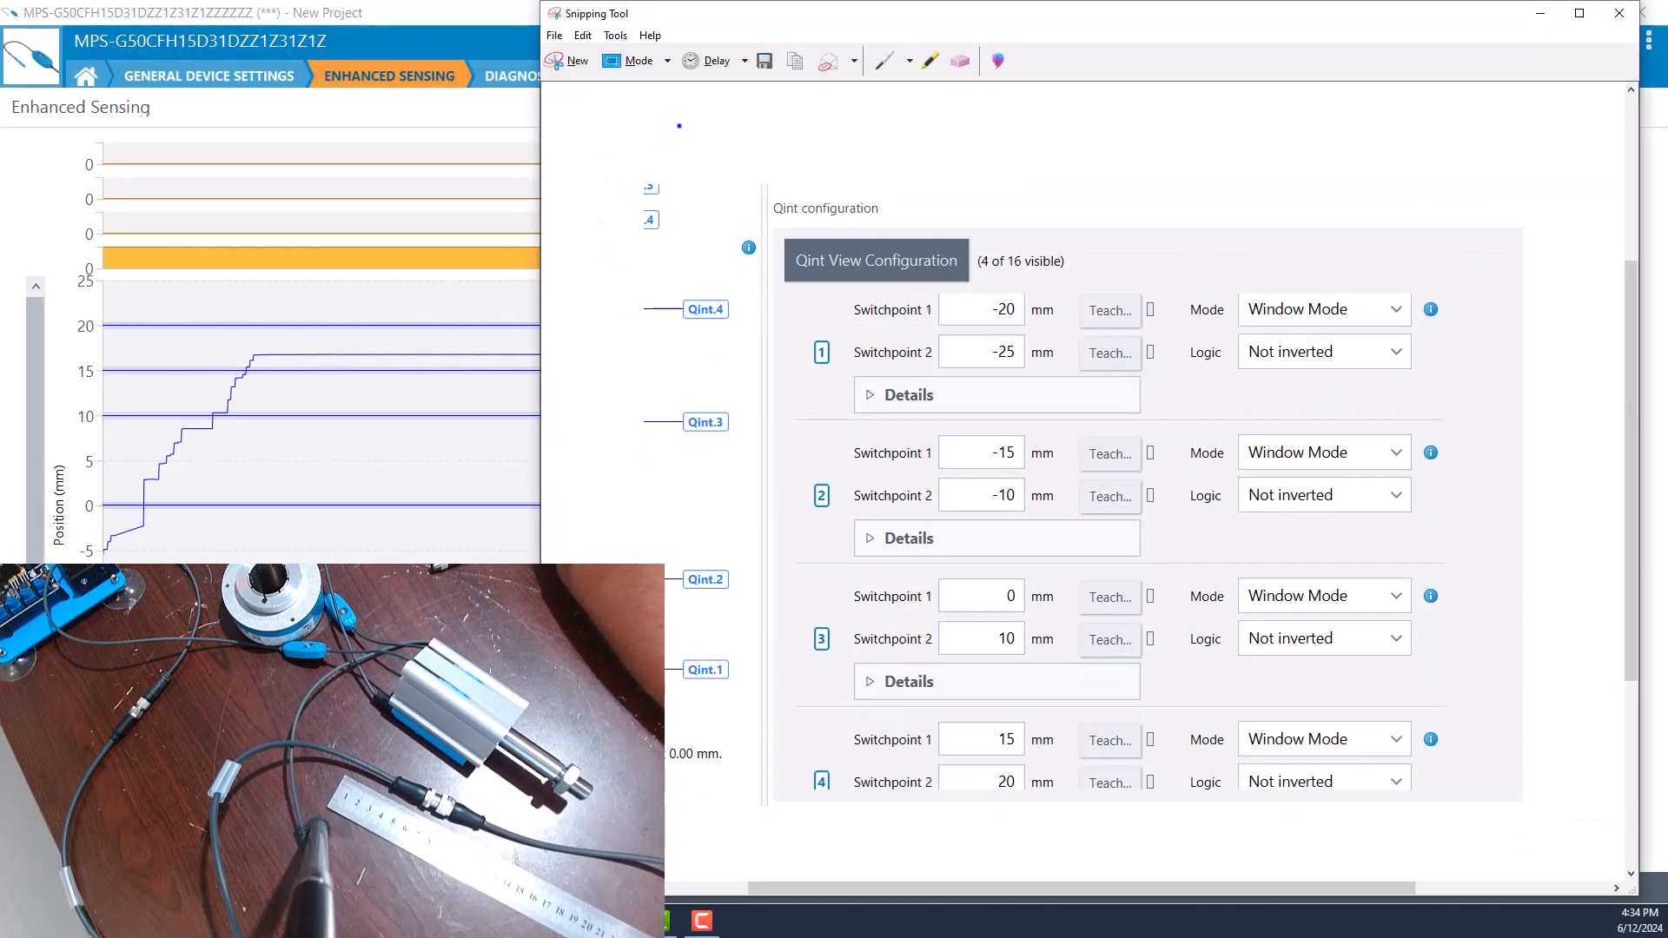
Close the old sensor's device window and take the sensor offline in the project.
click(476, 56)
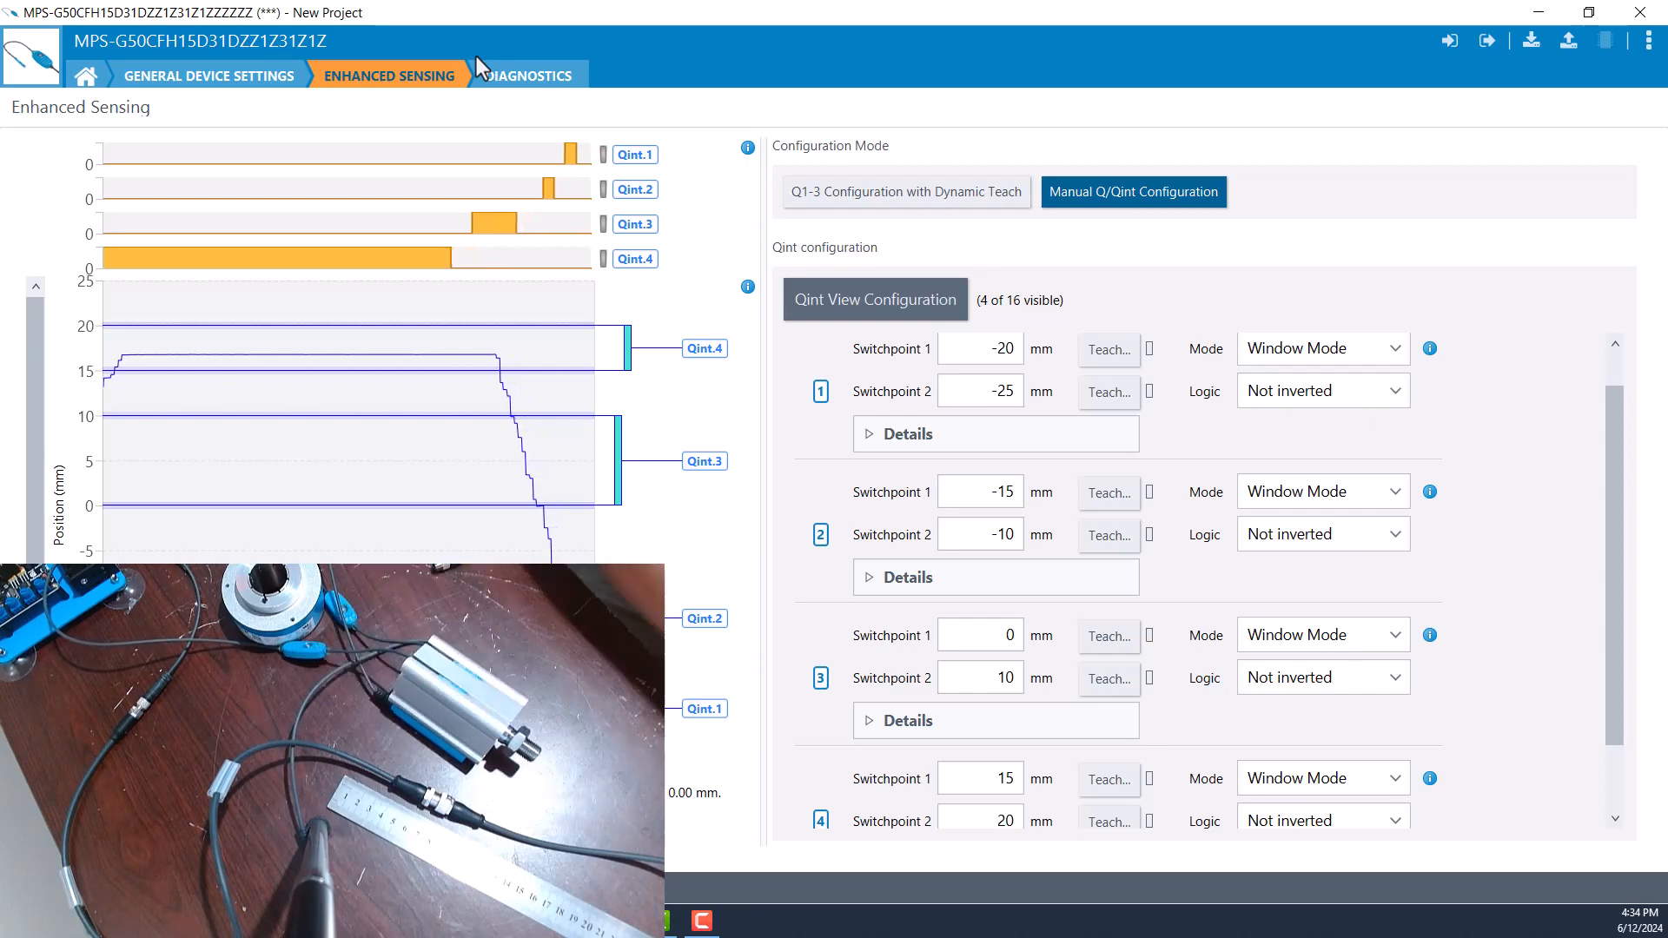
click(1640, 12)
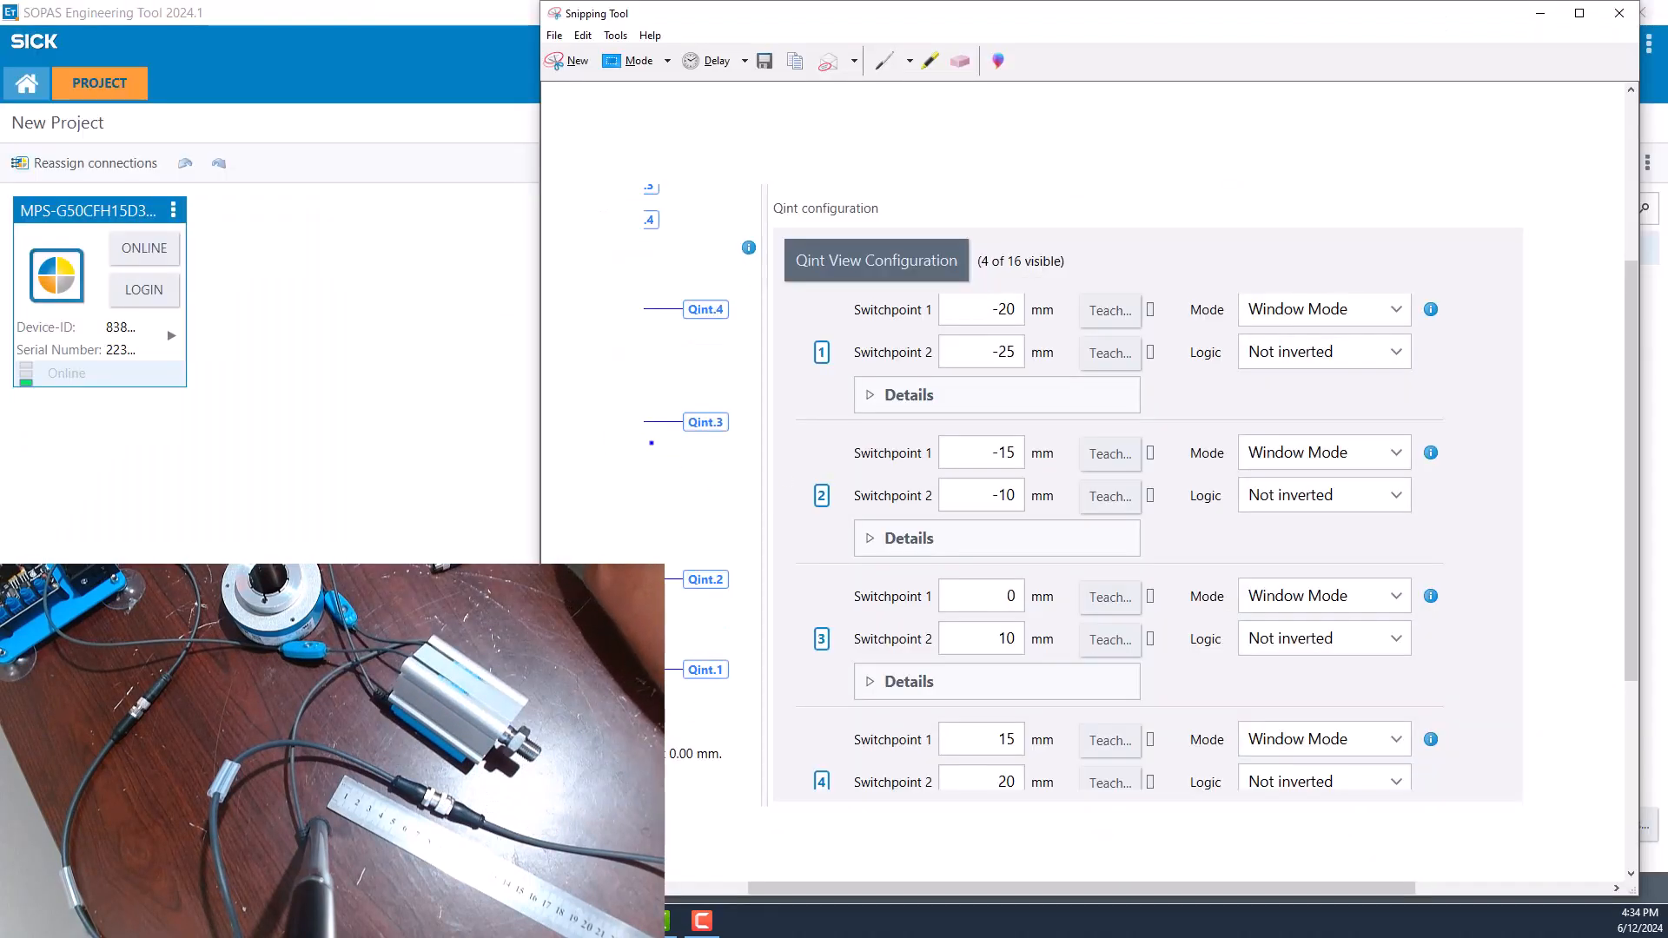
click(218, 252)
click(143, 248)
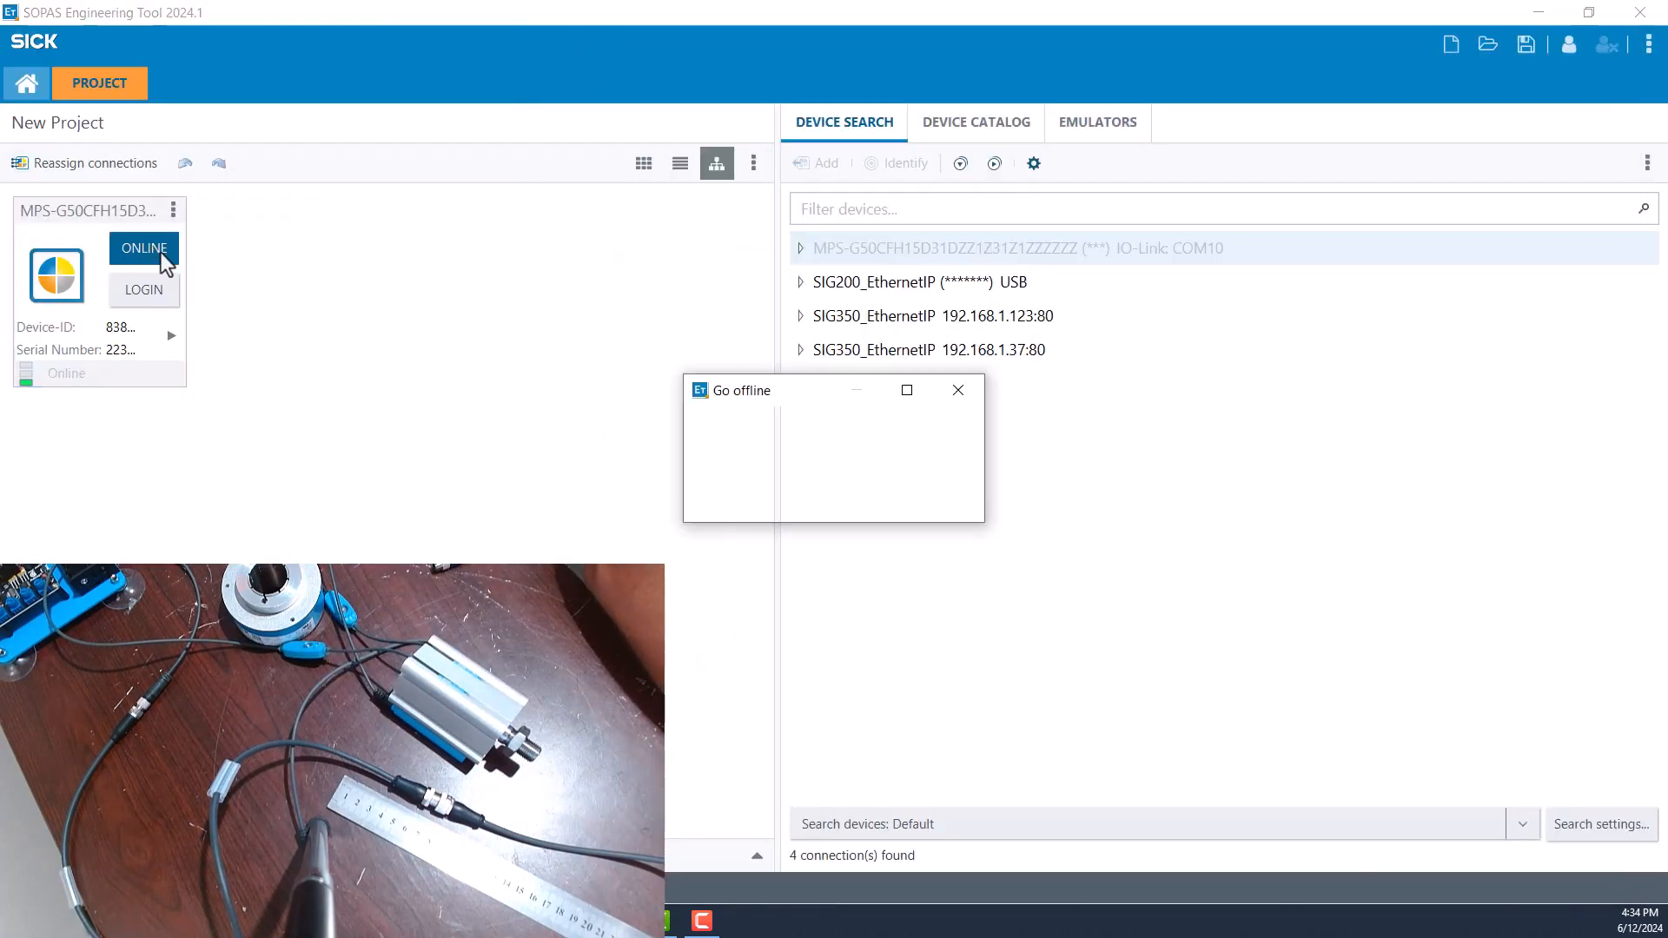
click(933, 508)
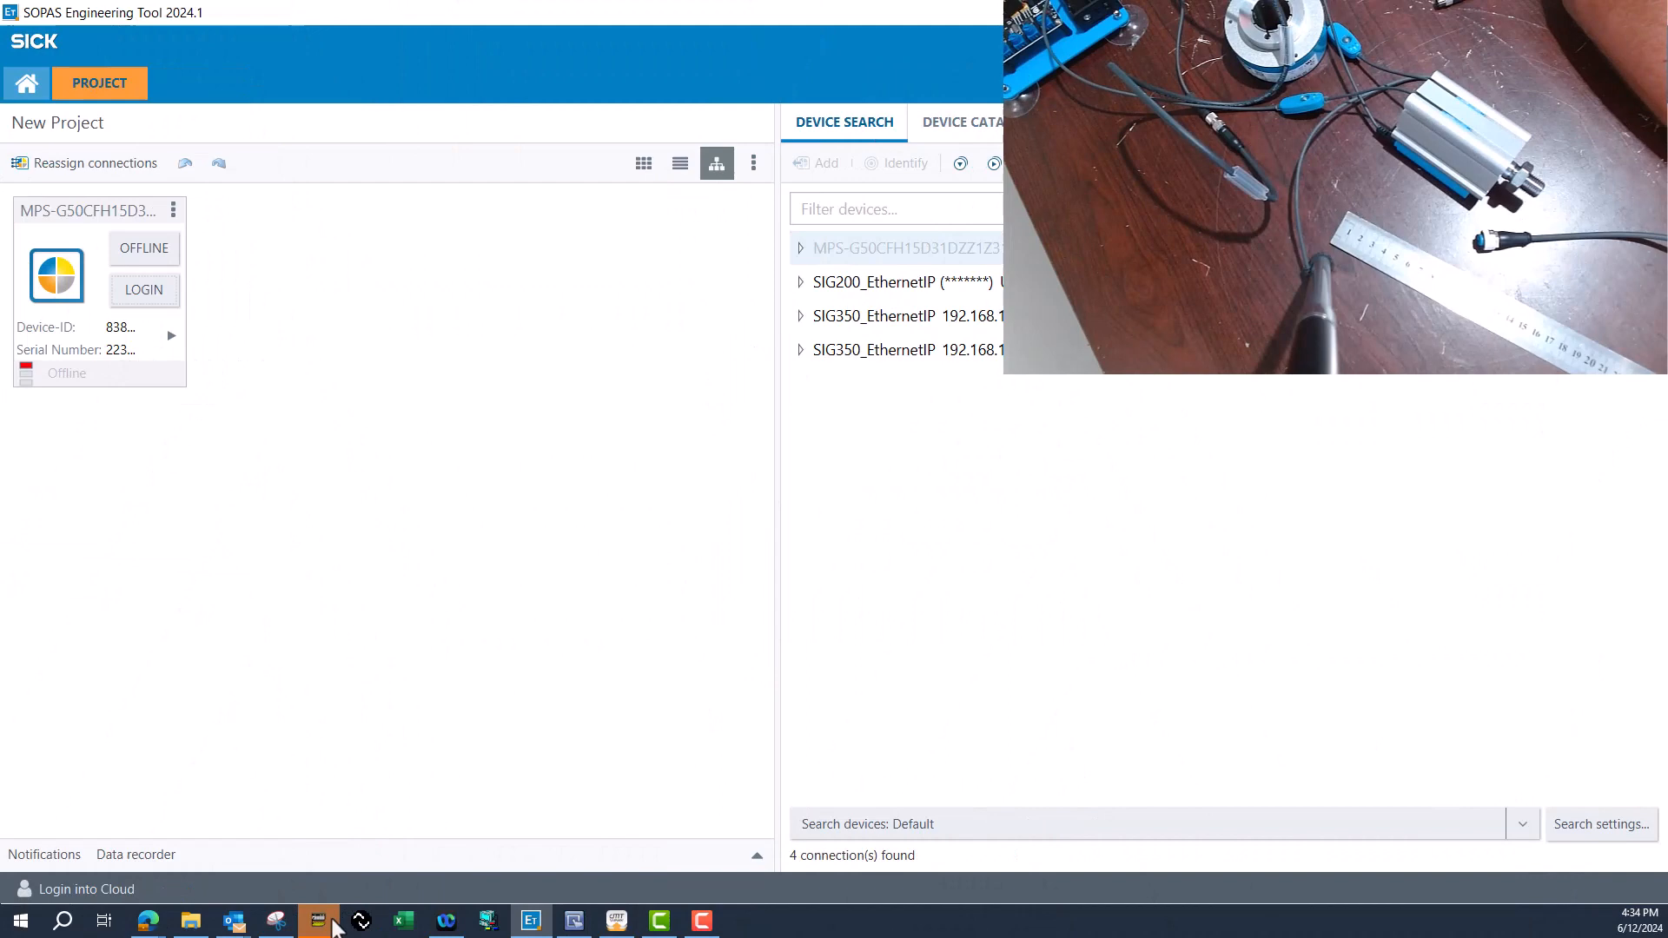
Switch to CX-Programmer to view the MPS-G ladder rungs and to cMT Viewer to view the MPS-G cylinder location screen.
click(321, 919)
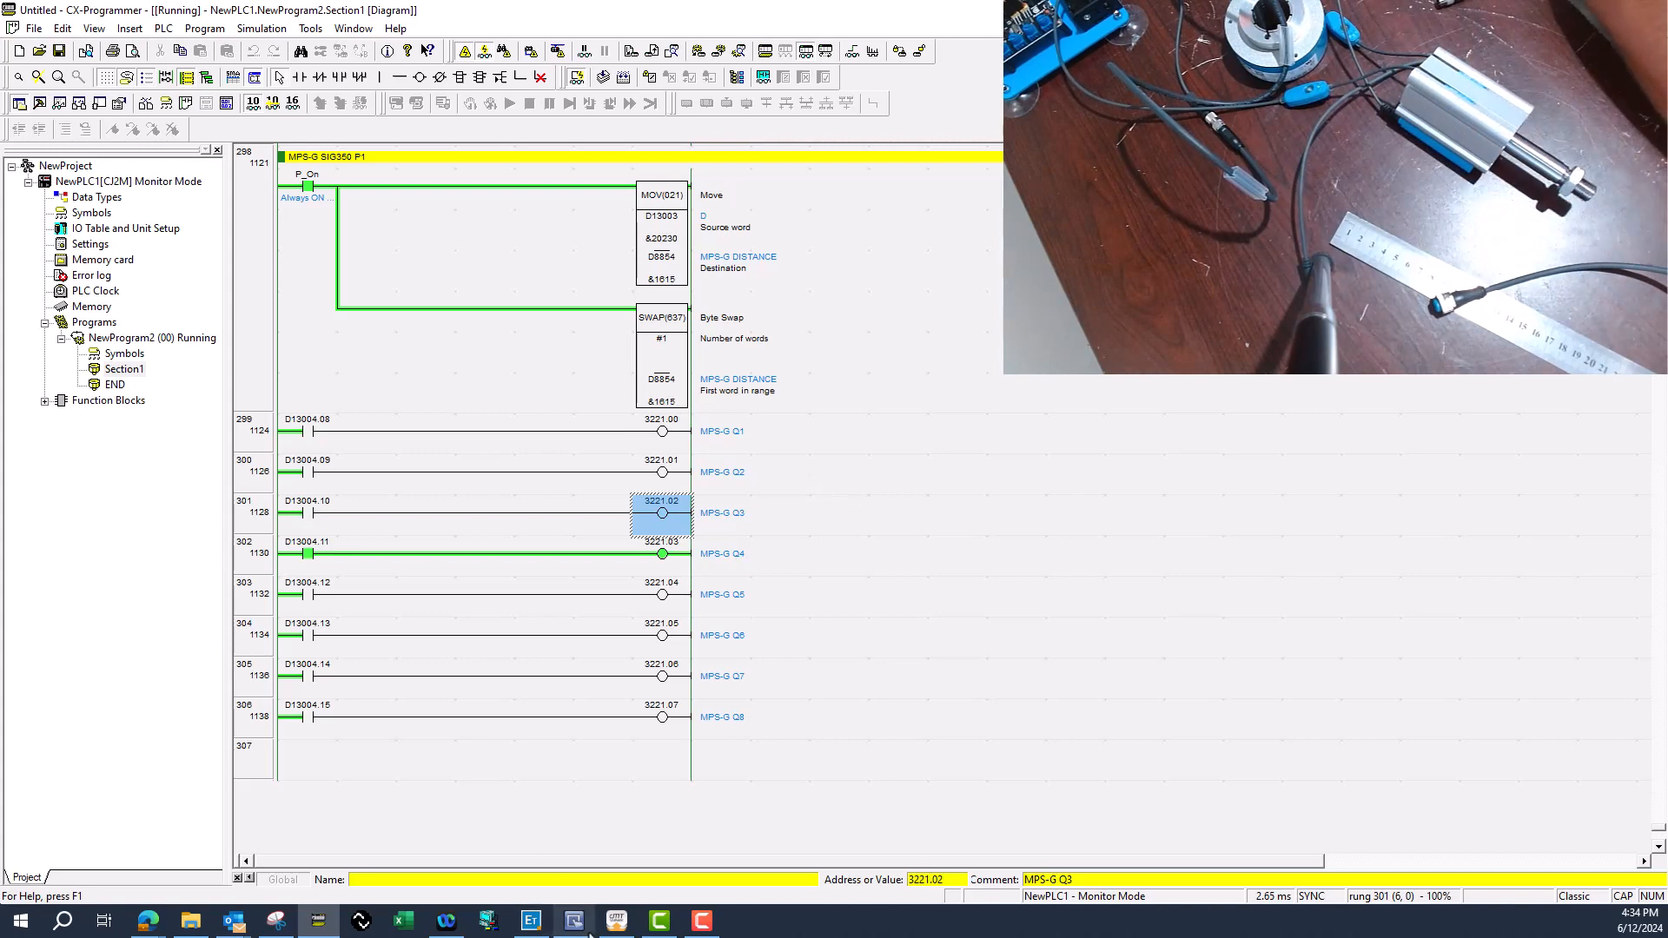
click(618, 923)
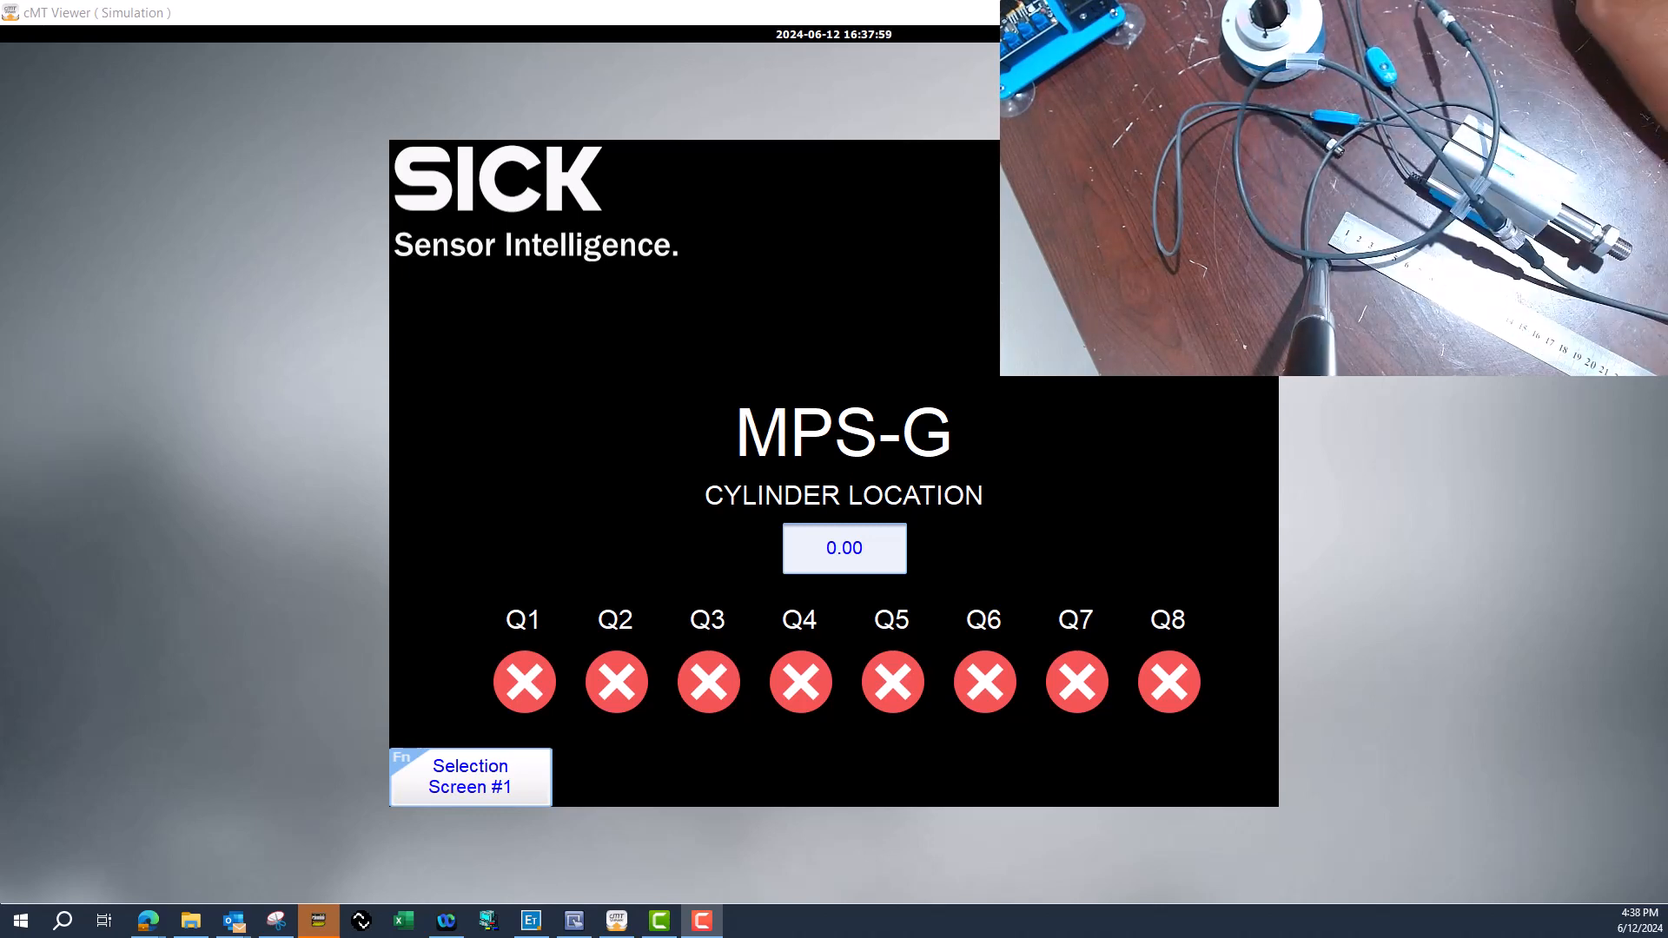
Return to SOPAS Engineering Tool, add the successor sensor MPS-G50CFH15D31DZZ1Z31Z1ZZZZ2Z to the project, and open its Enhanced Sensing page.
click(542, 928)
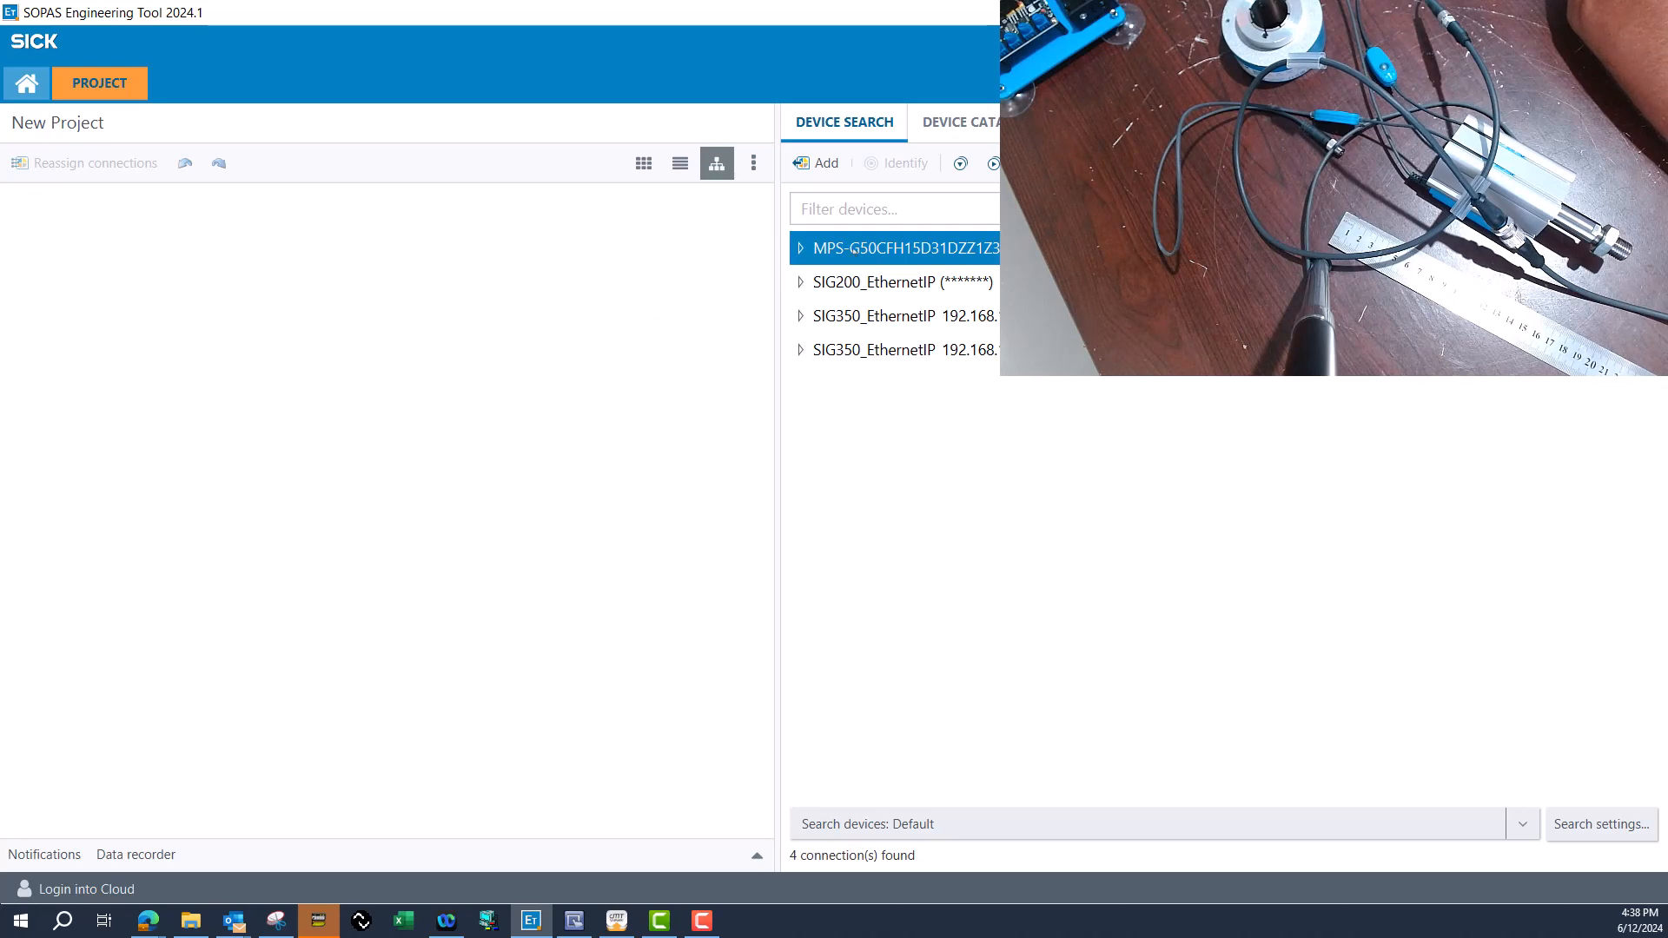
drag(854, 251, 348, 450)
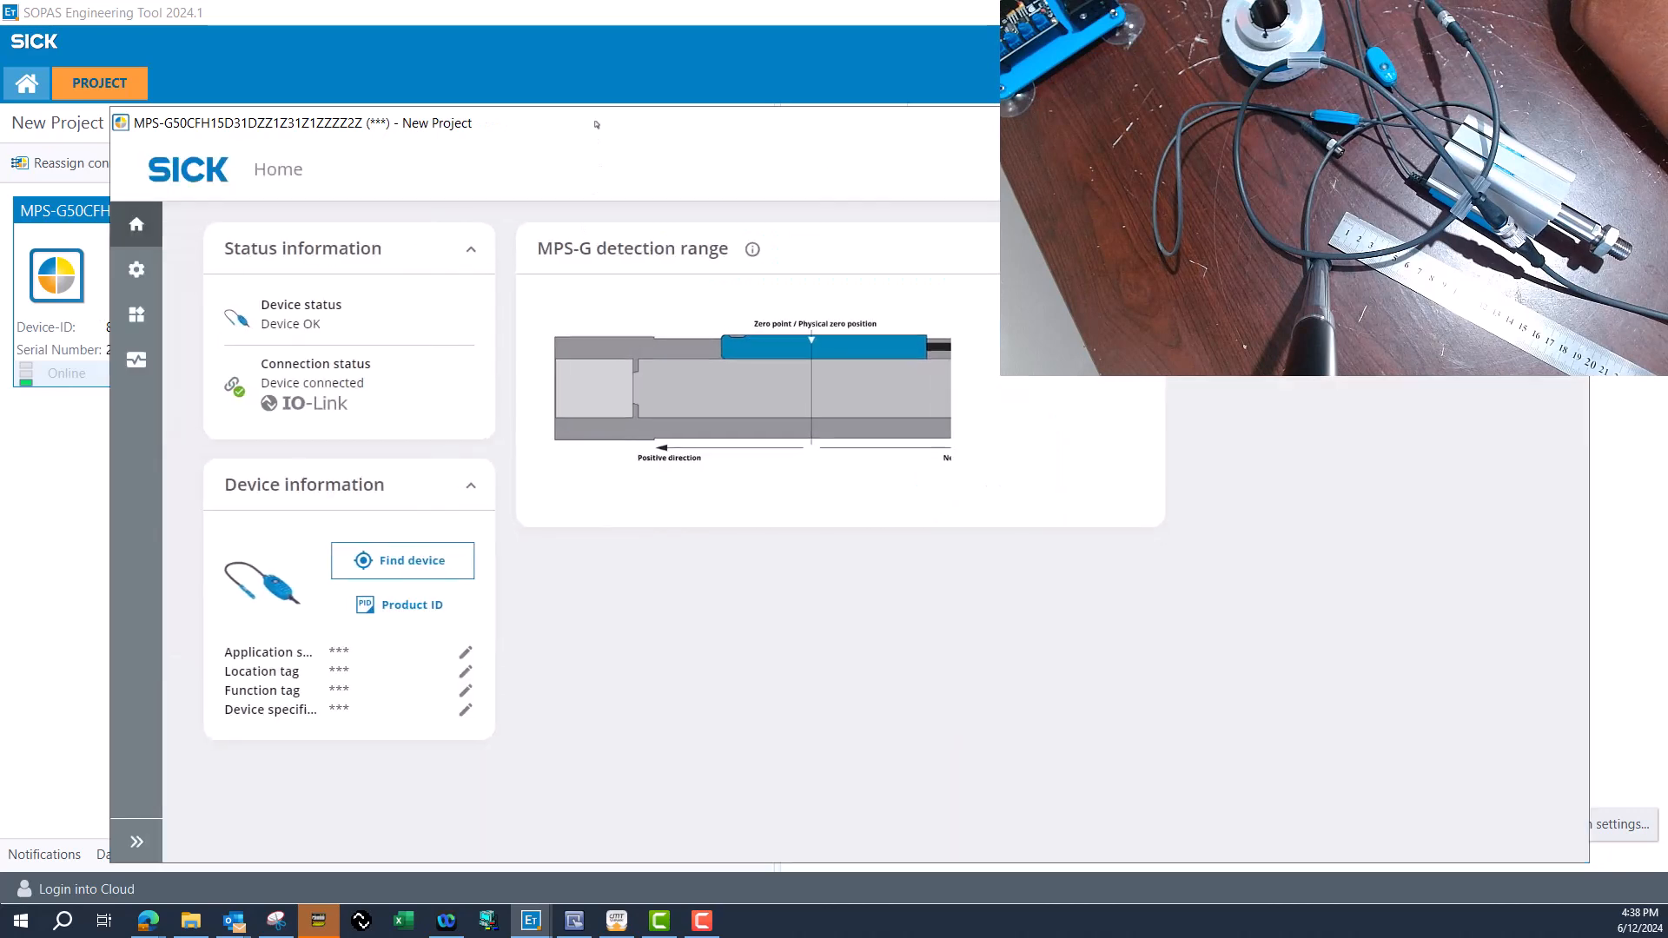
mouse_move(137, 275)
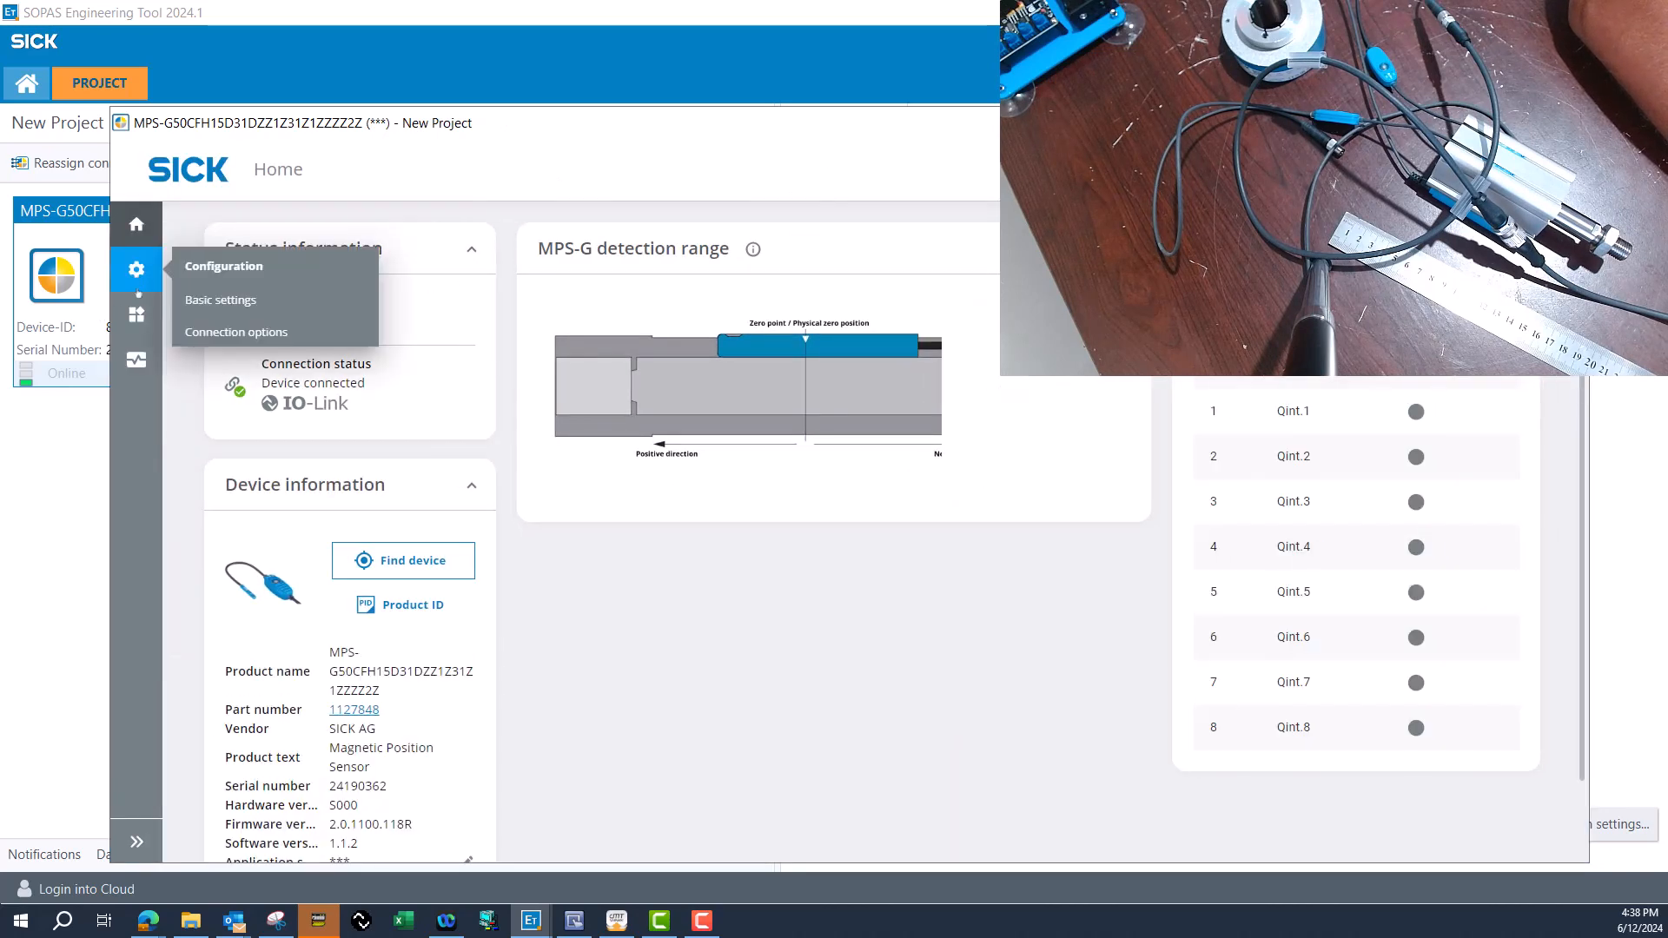
mouse_move(136, 314)
click(218, 352)
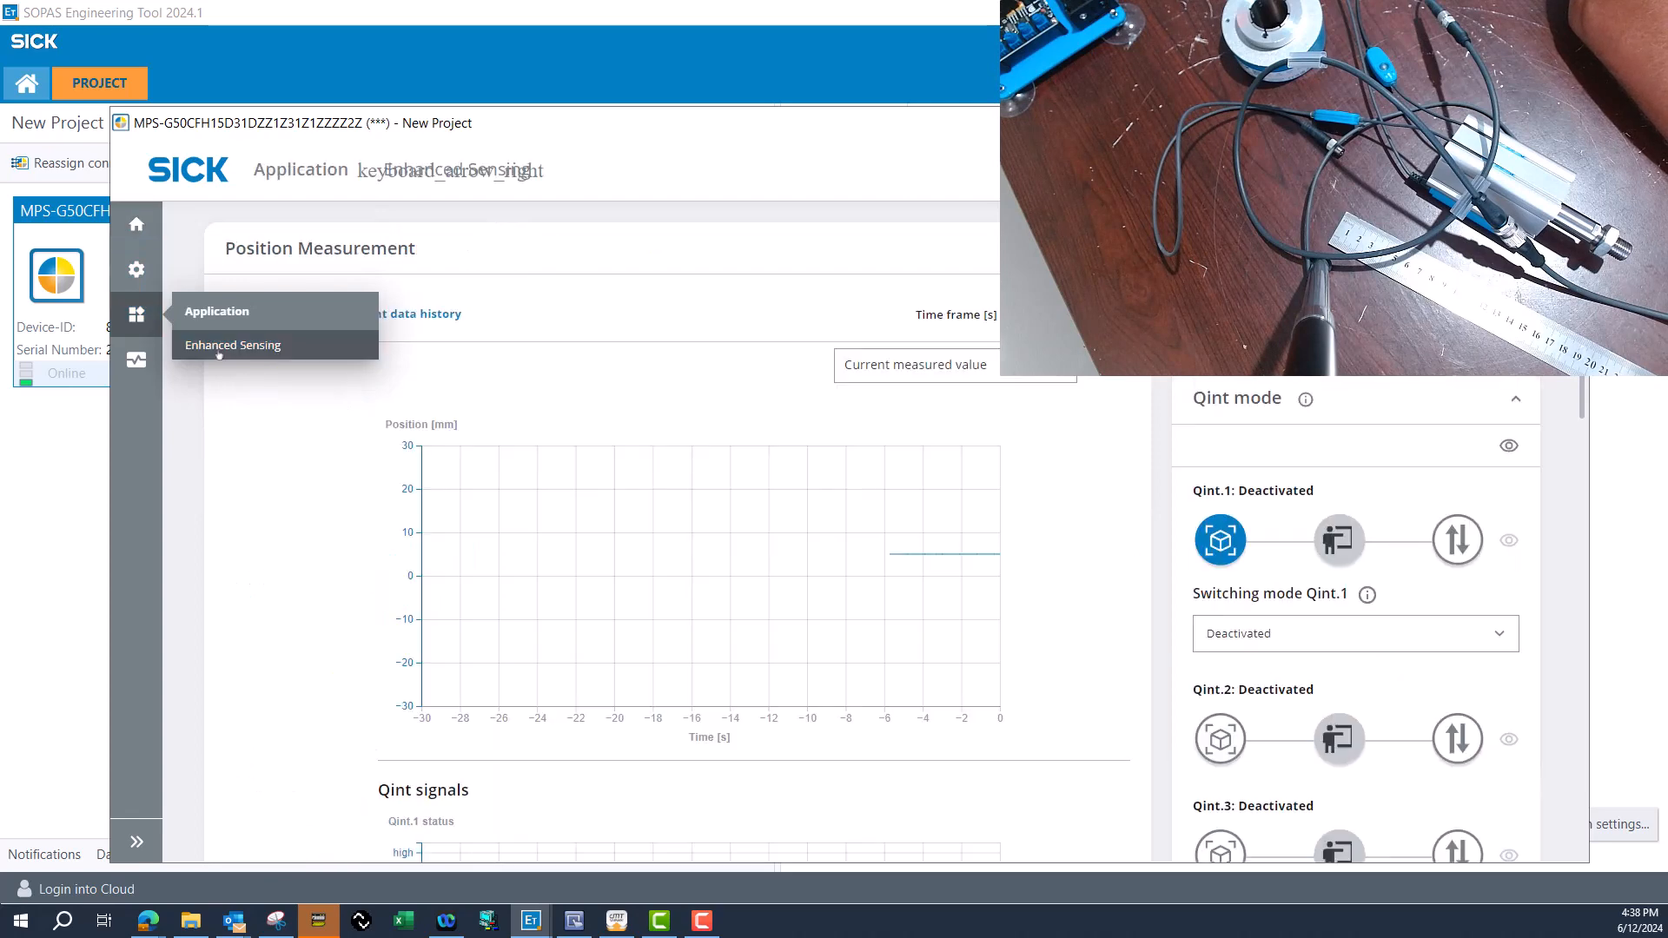
scroll(1068, 641, down, 2)
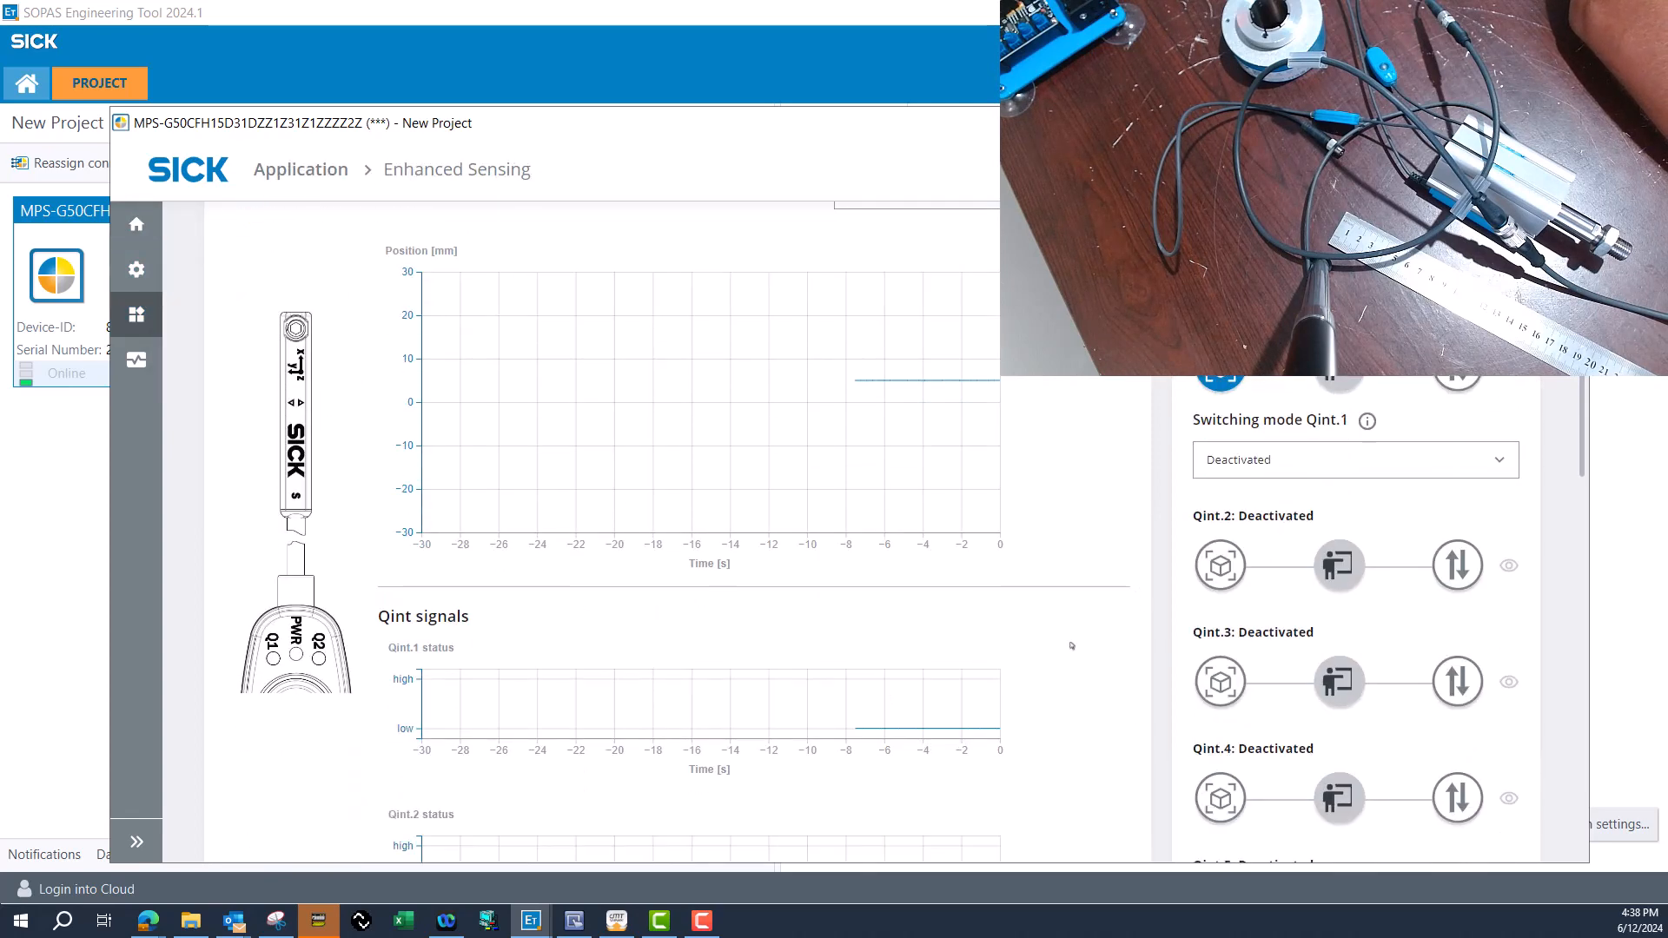
Bring up the snip of the old sensor's switchpoints and place it beside the new sensor's Qint mode settings.
click(277, 921)
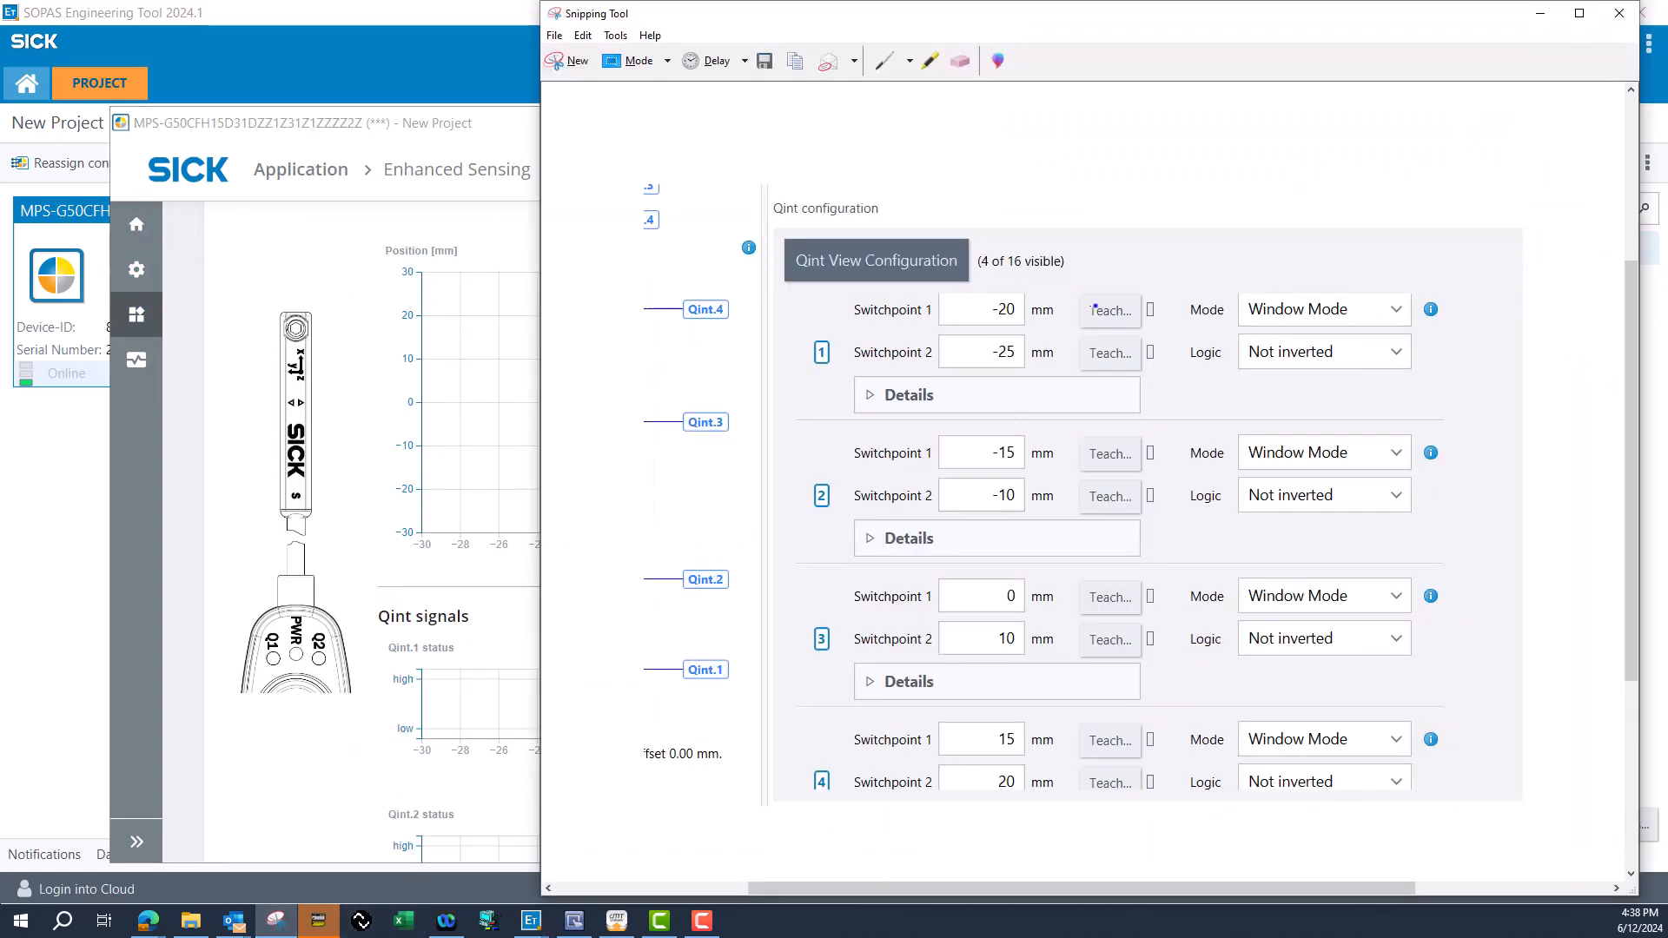
drag(955, 20, 160, 36)
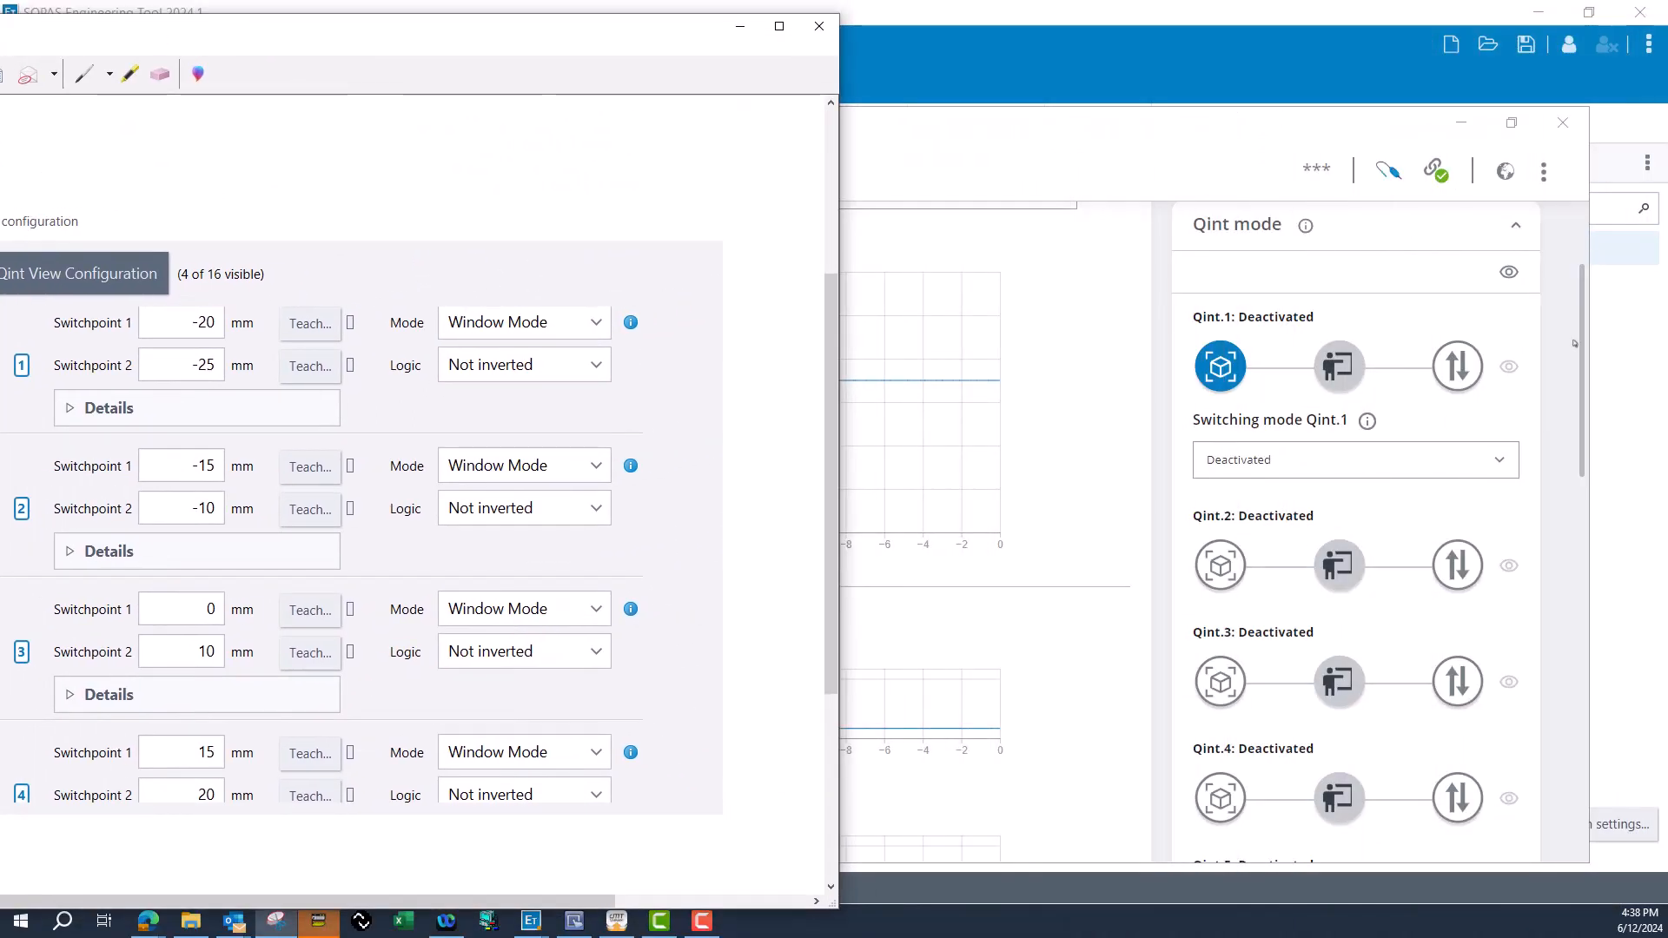
click(1389, 382)
Set the Qint.1 switching mode to Window mode, open its switching point settings, and rearrange the device window beside the snip.
click(1310, 447)
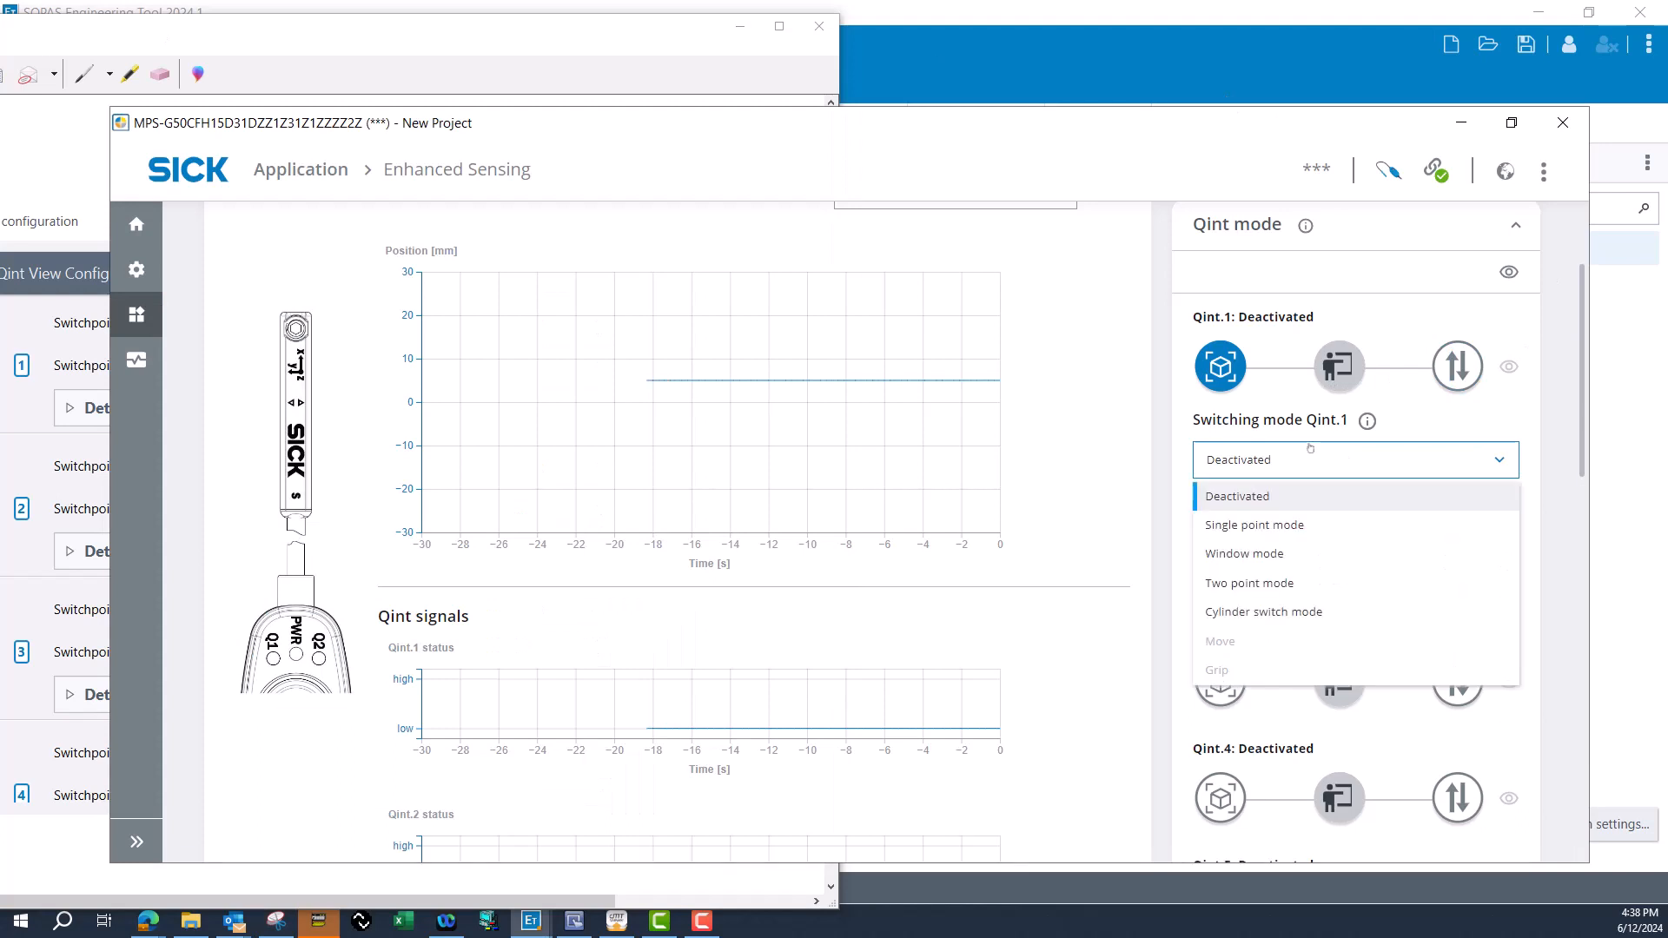
click(1273, 554)
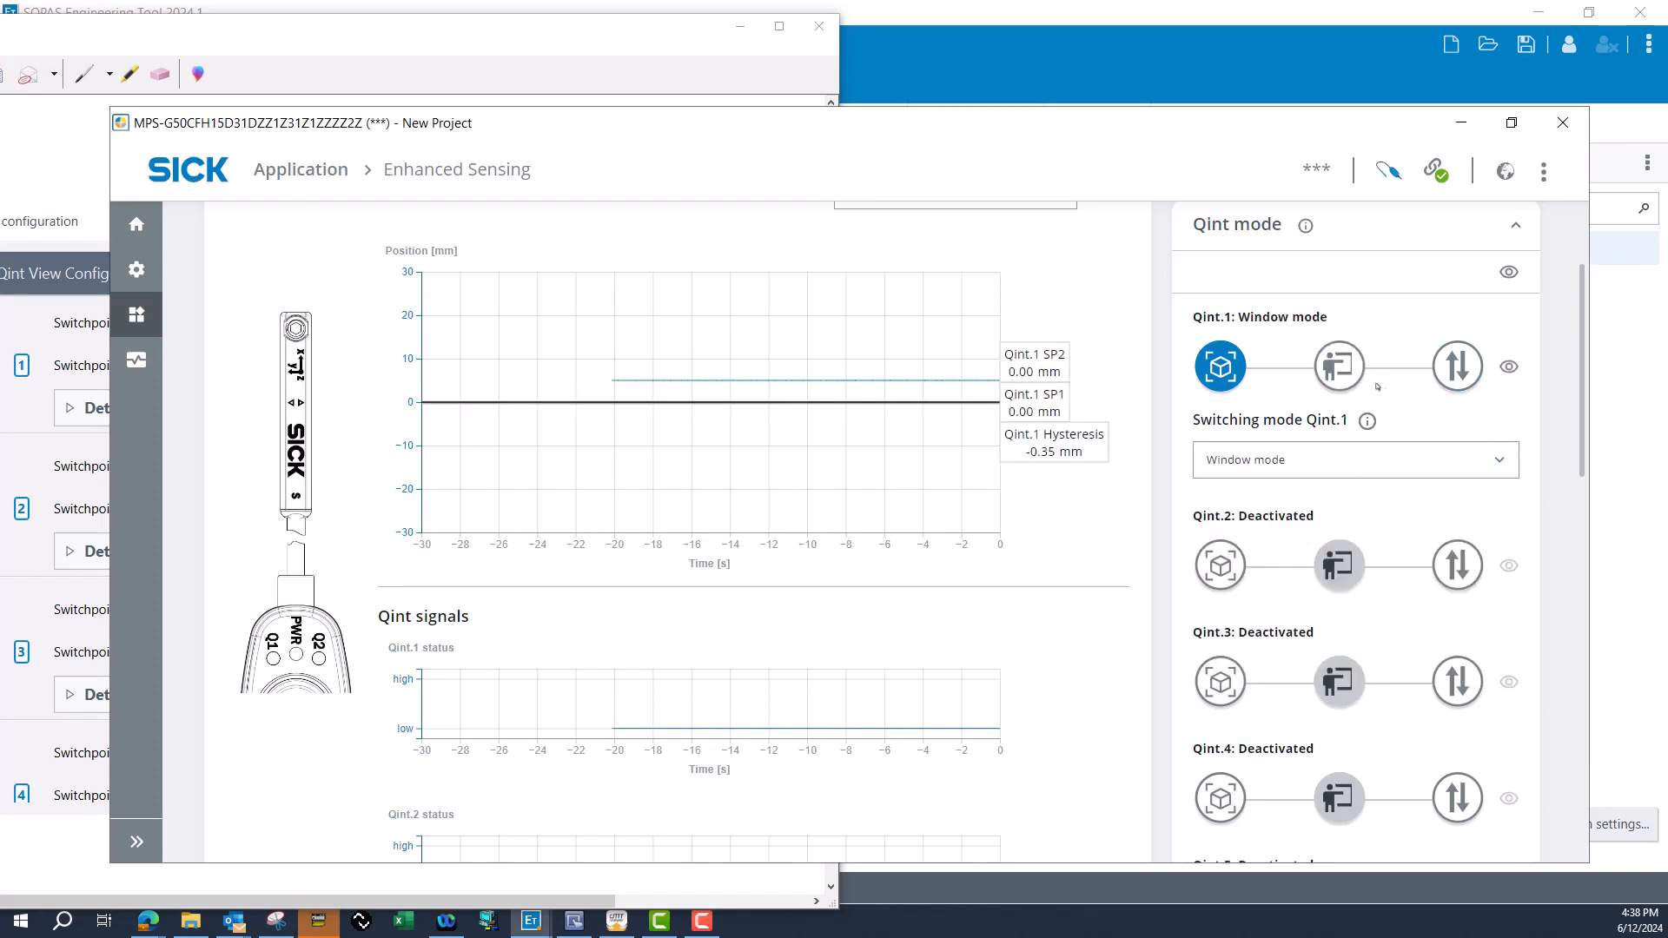
click(1339, 364)
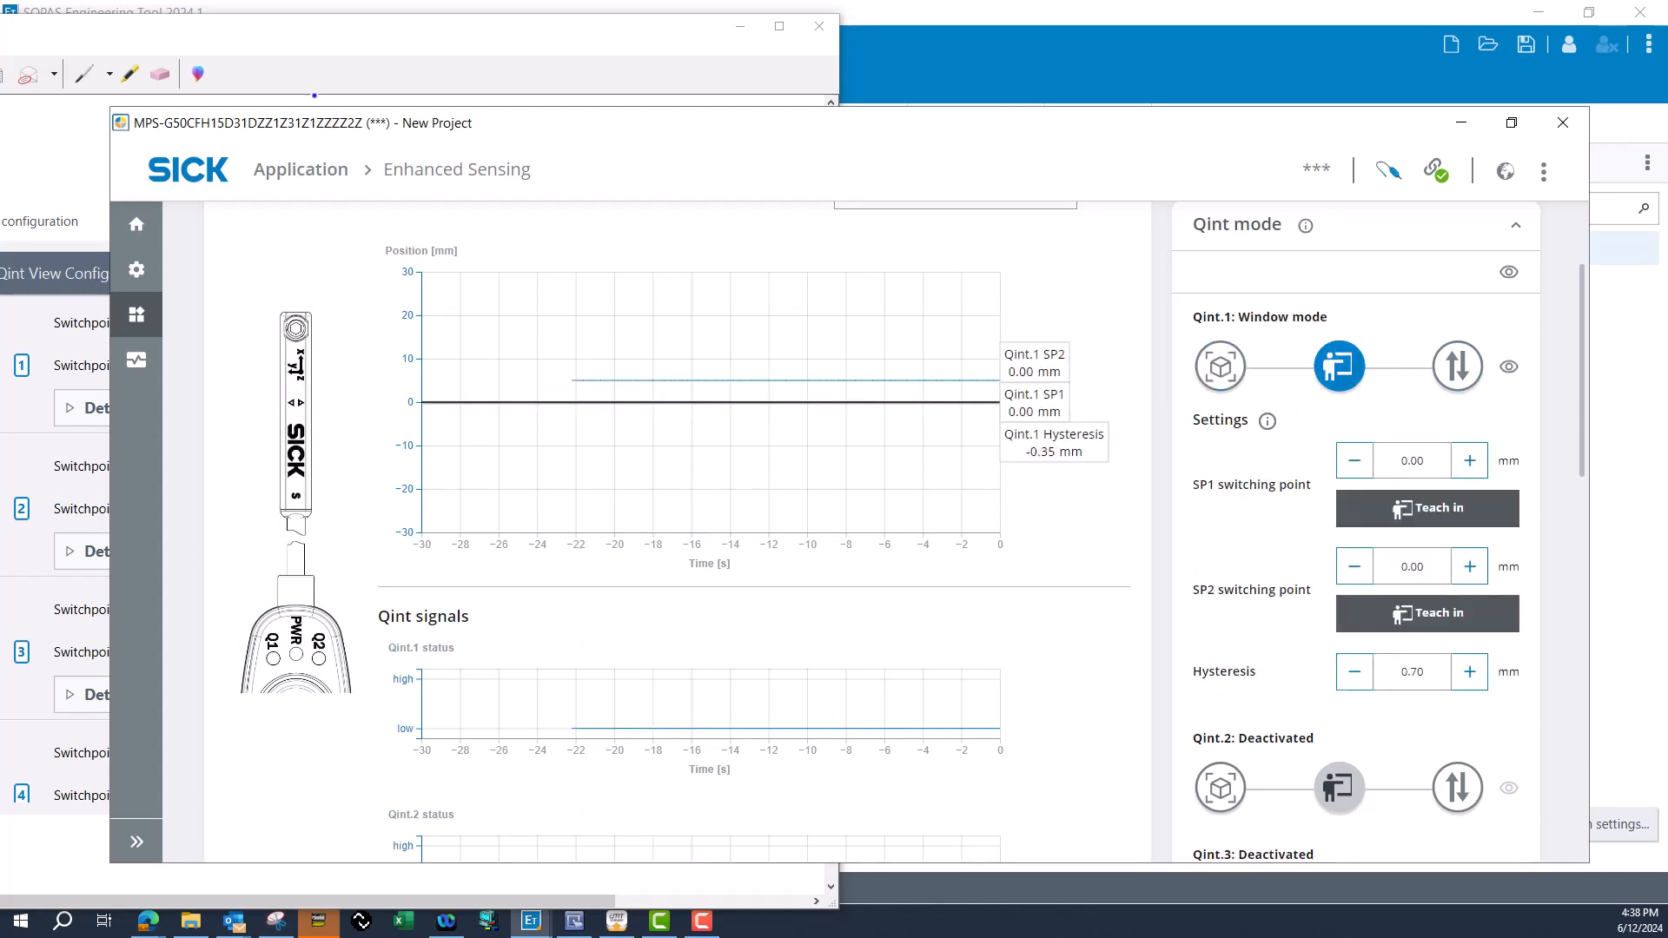
drag(327, 123, 399, 119)
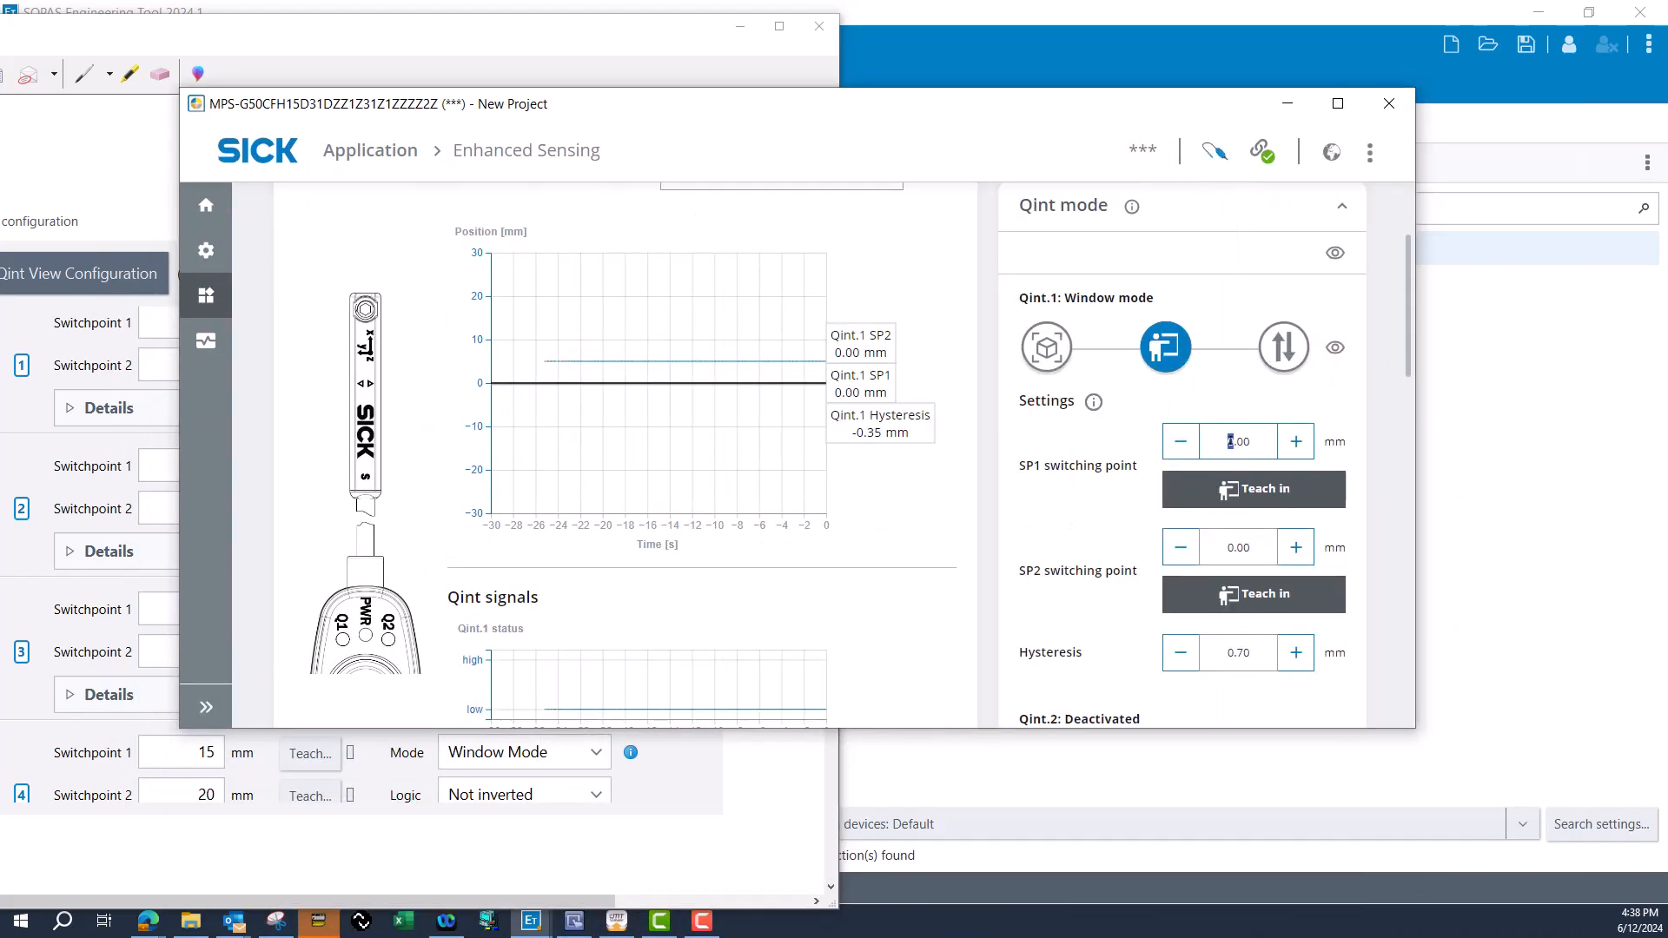
drag(985, 112, 987, 148)
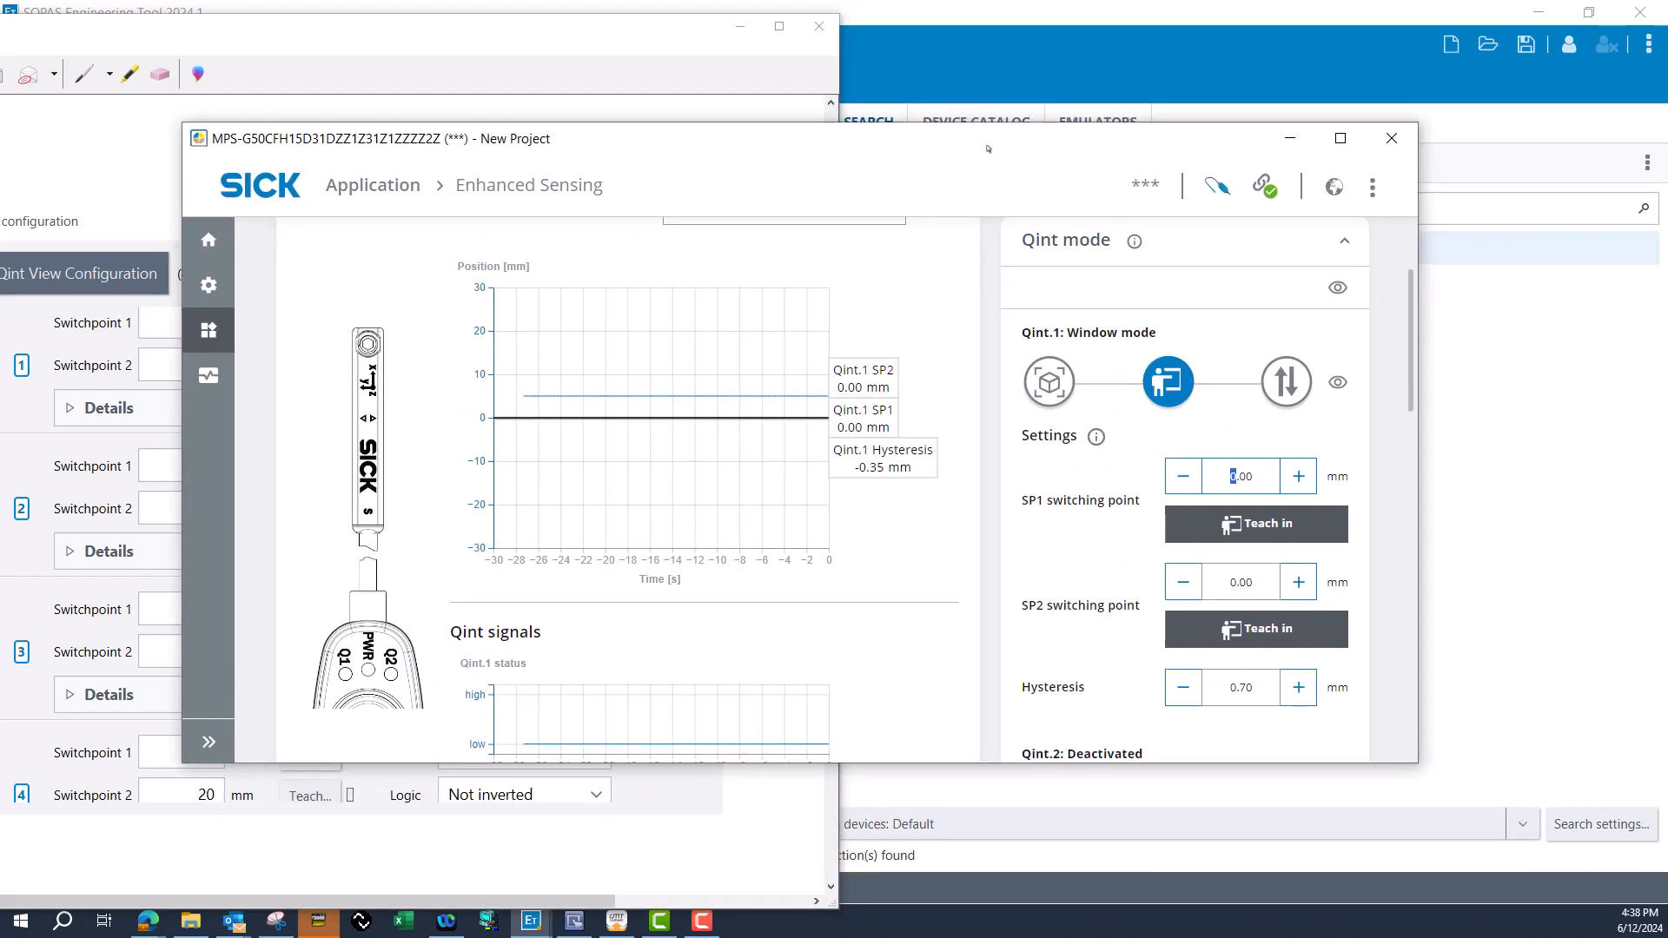
Set the Qint.1 switching points to -20 mm for SP1 and -25 mm for SP2.
drag(1233, 478, 1251, 479)
click(1220, 588)
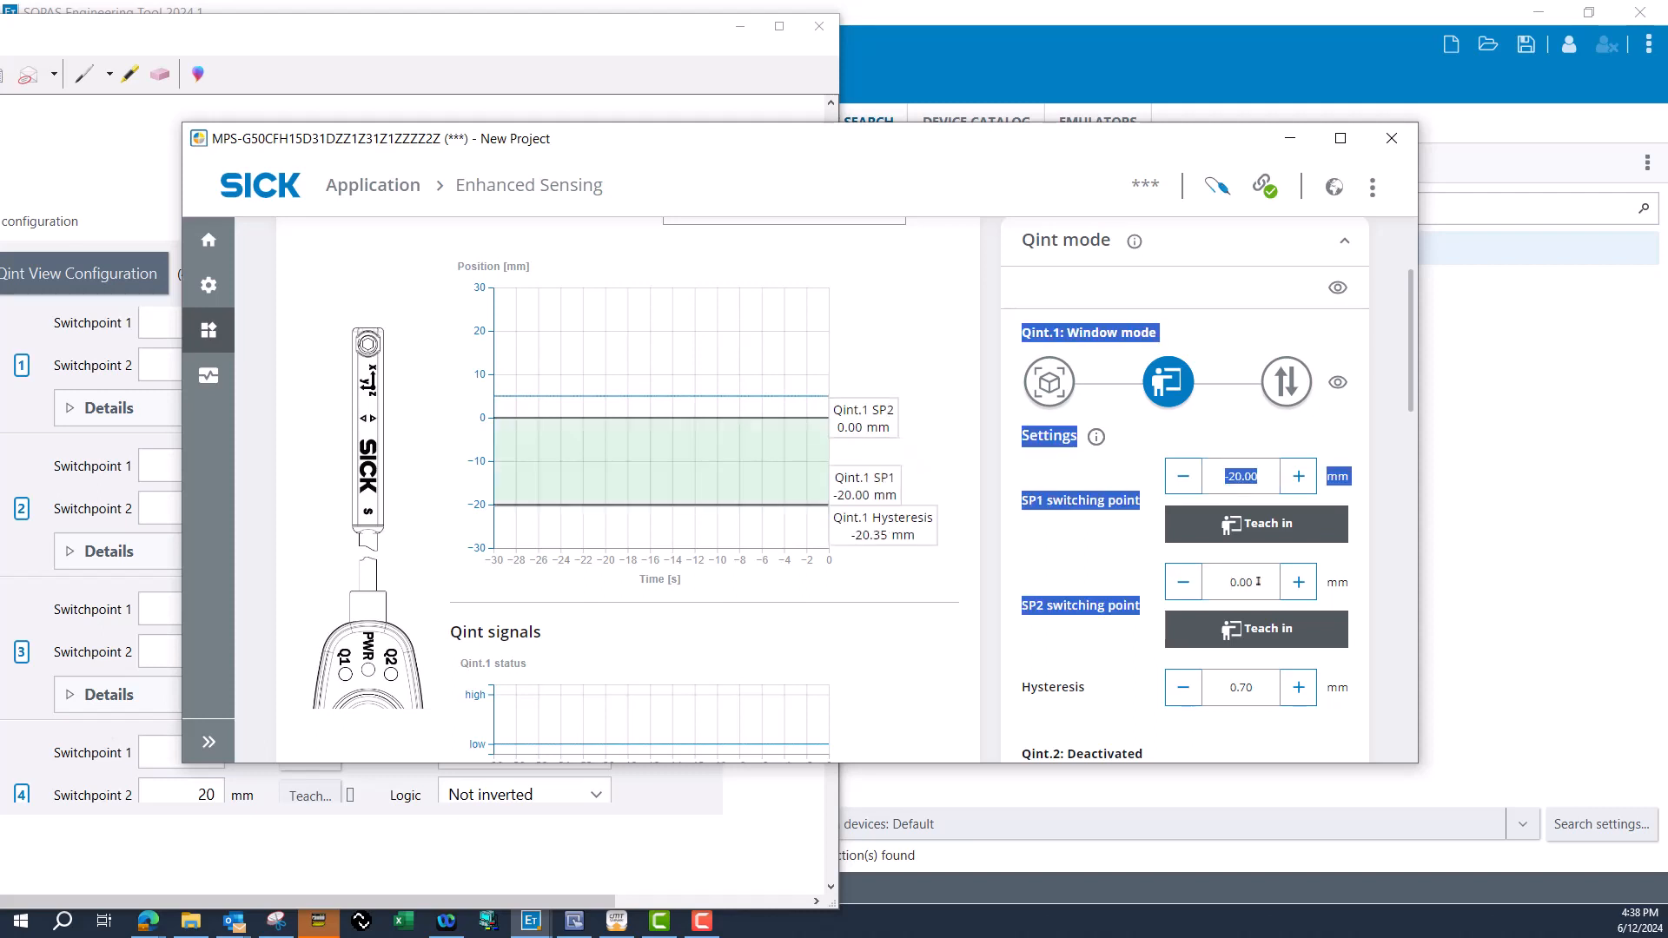
click(1253, 584)
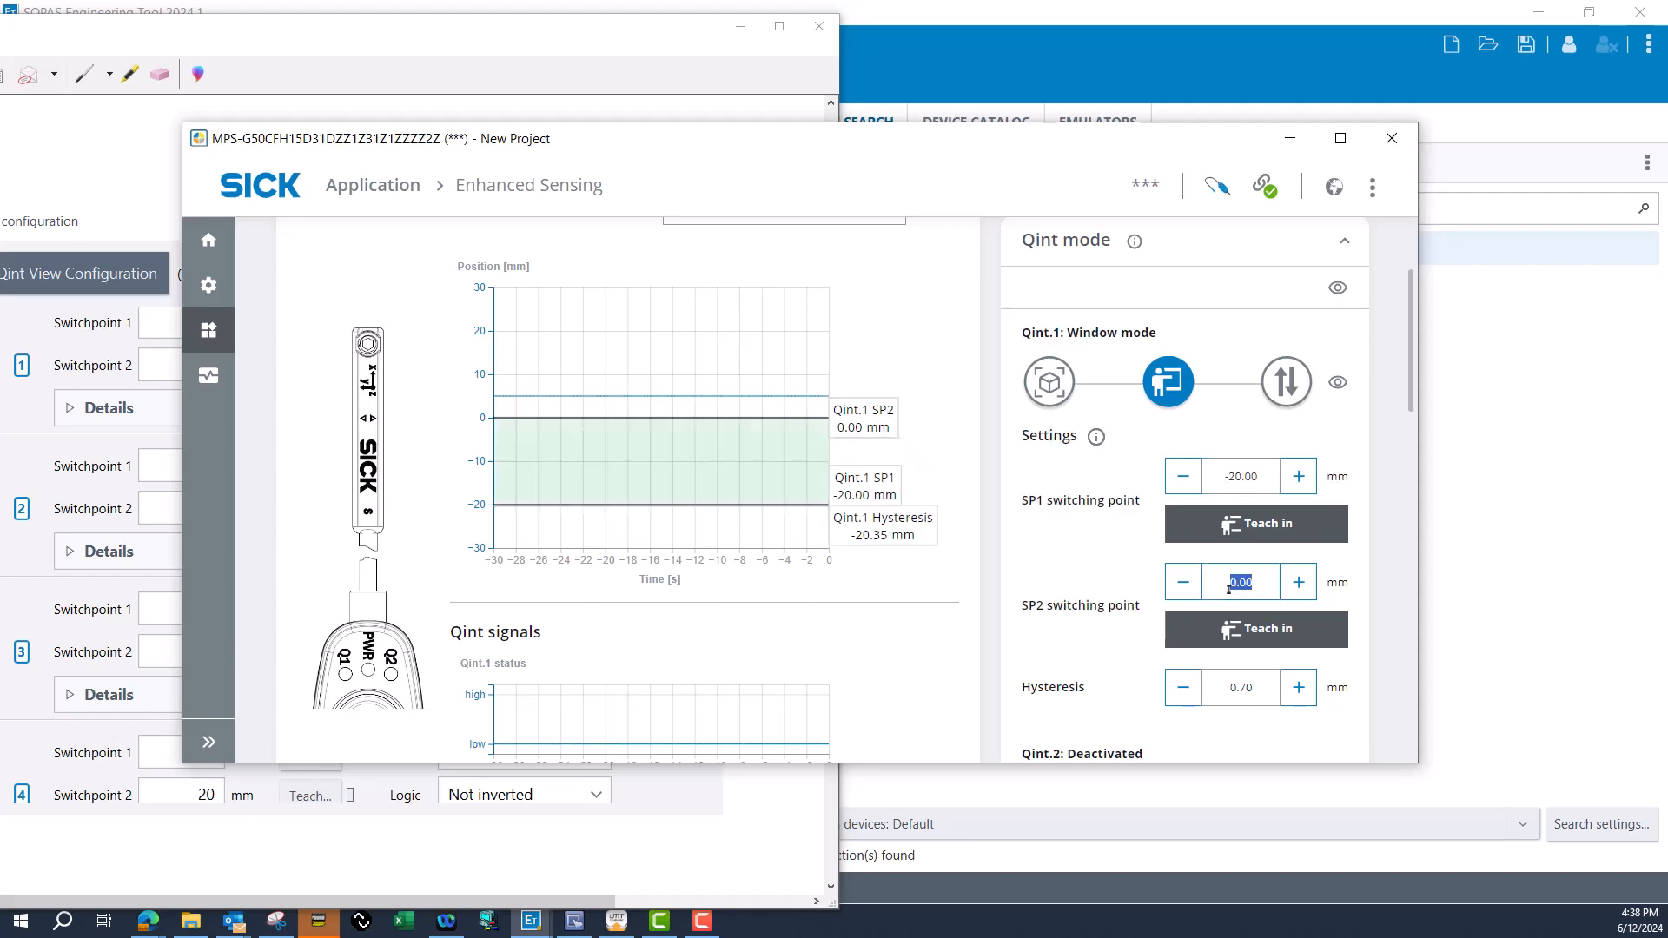
text(-25)
click(1127, 663)
Set the Qint.2 switching mode to Window mode.
scroll(1145, 653, down, 5)
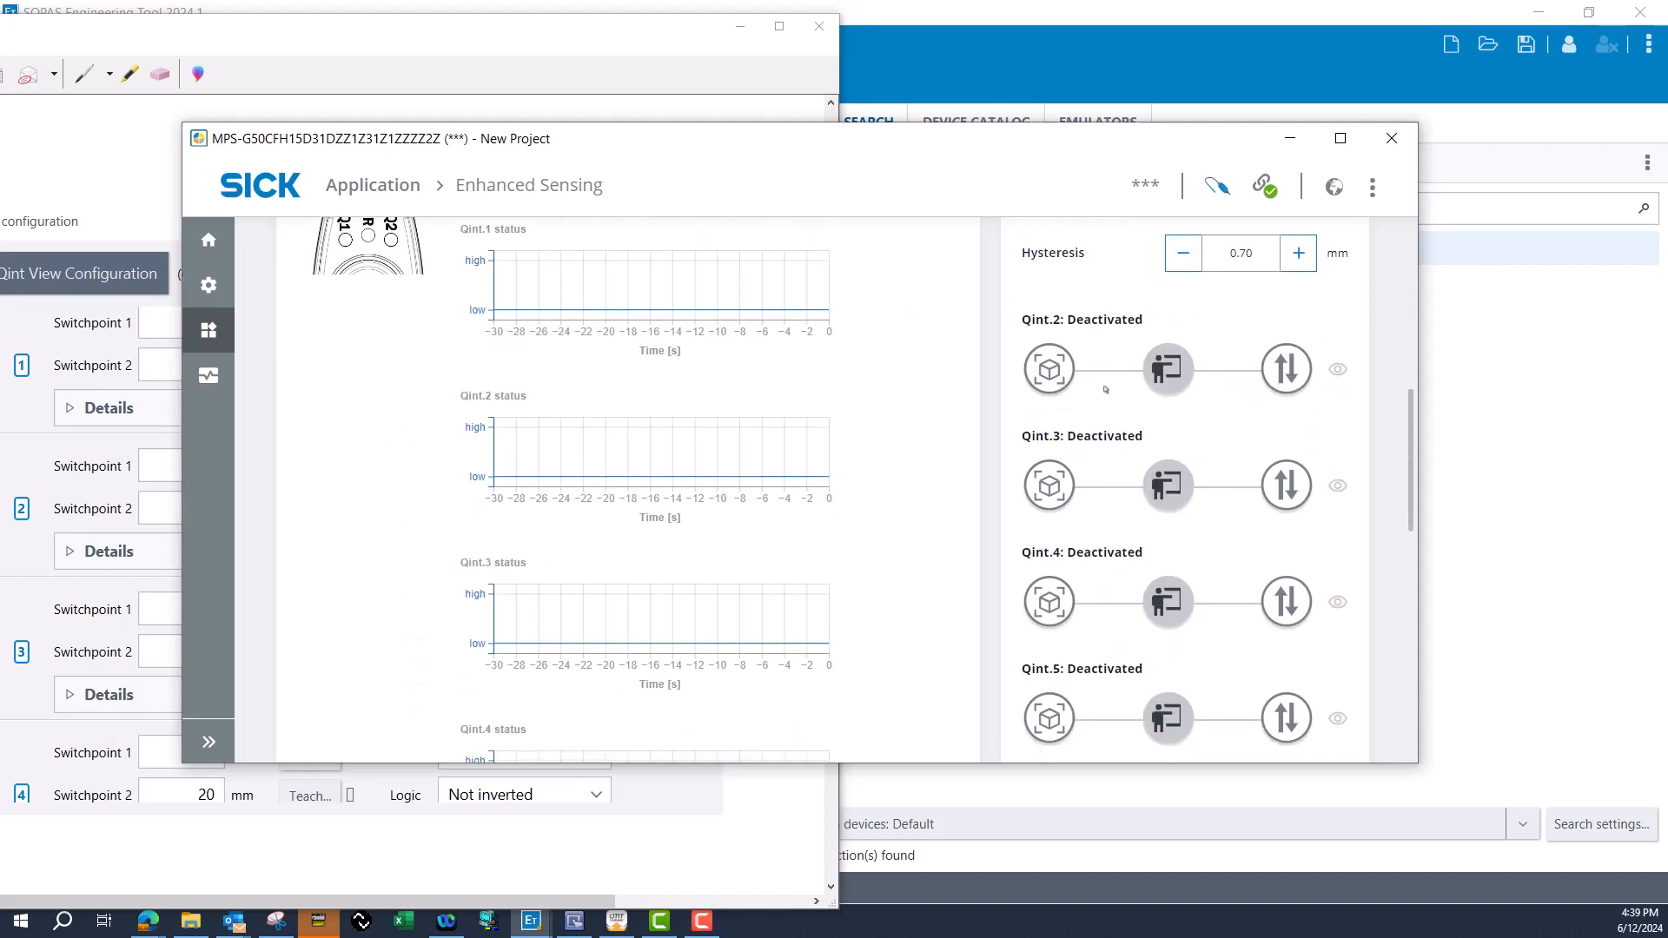
scroll(1259, 398, down, 3)
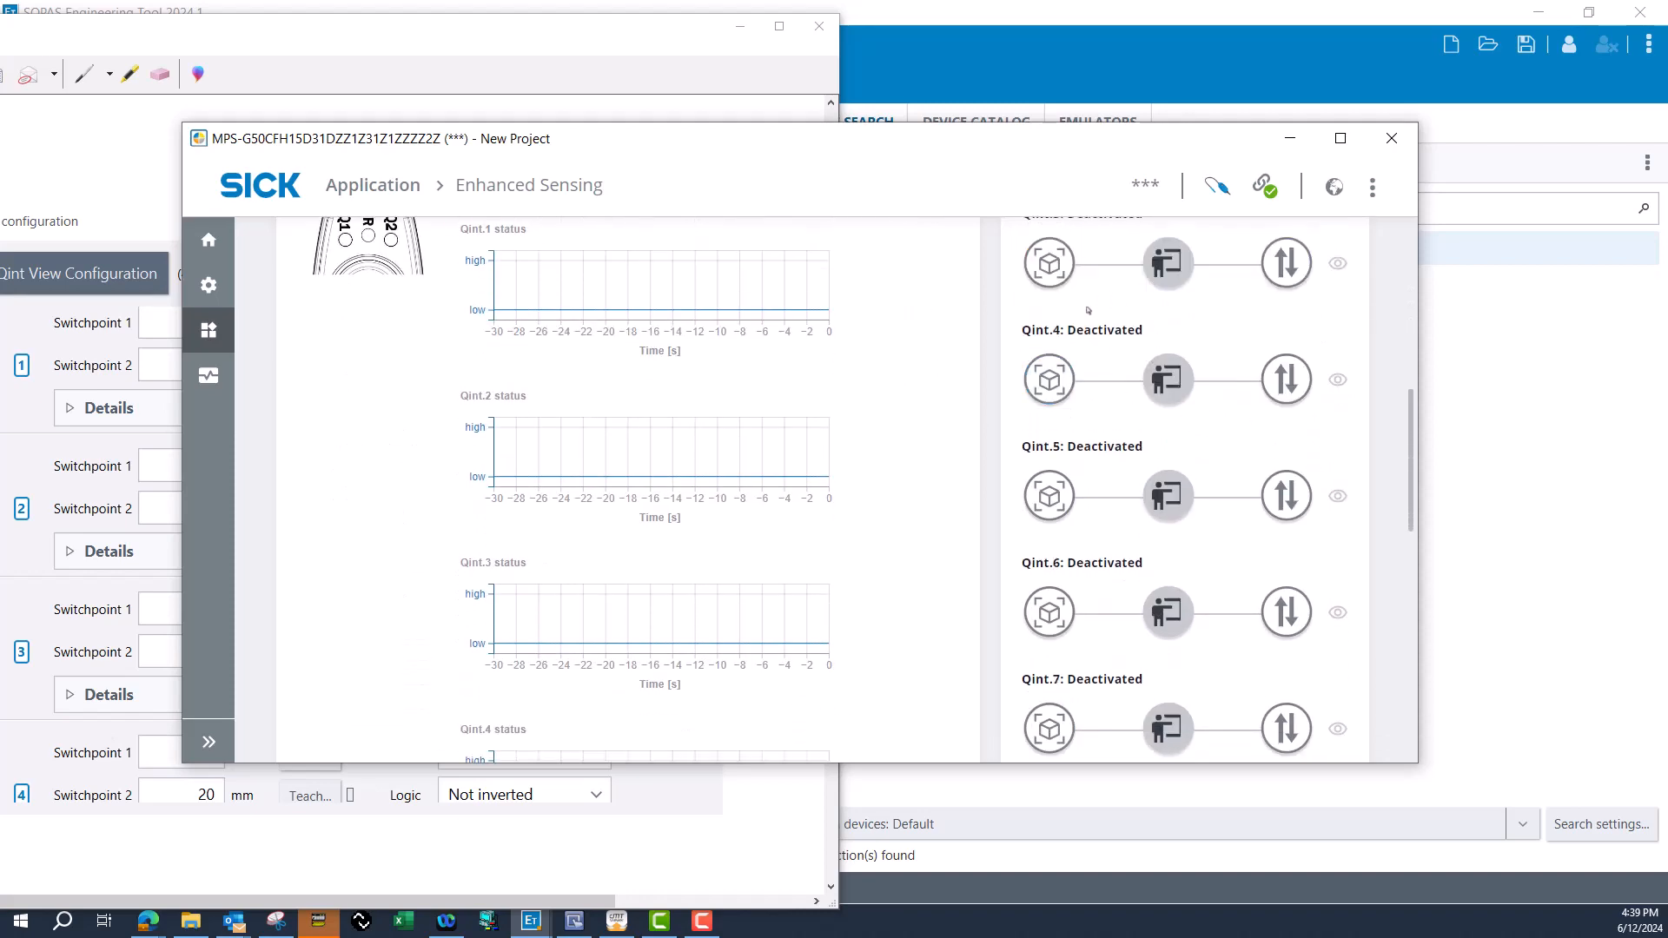
scroll(1089, 314, up, 1)
scroll(1120, 326, up, 1)
click(1133, 331)
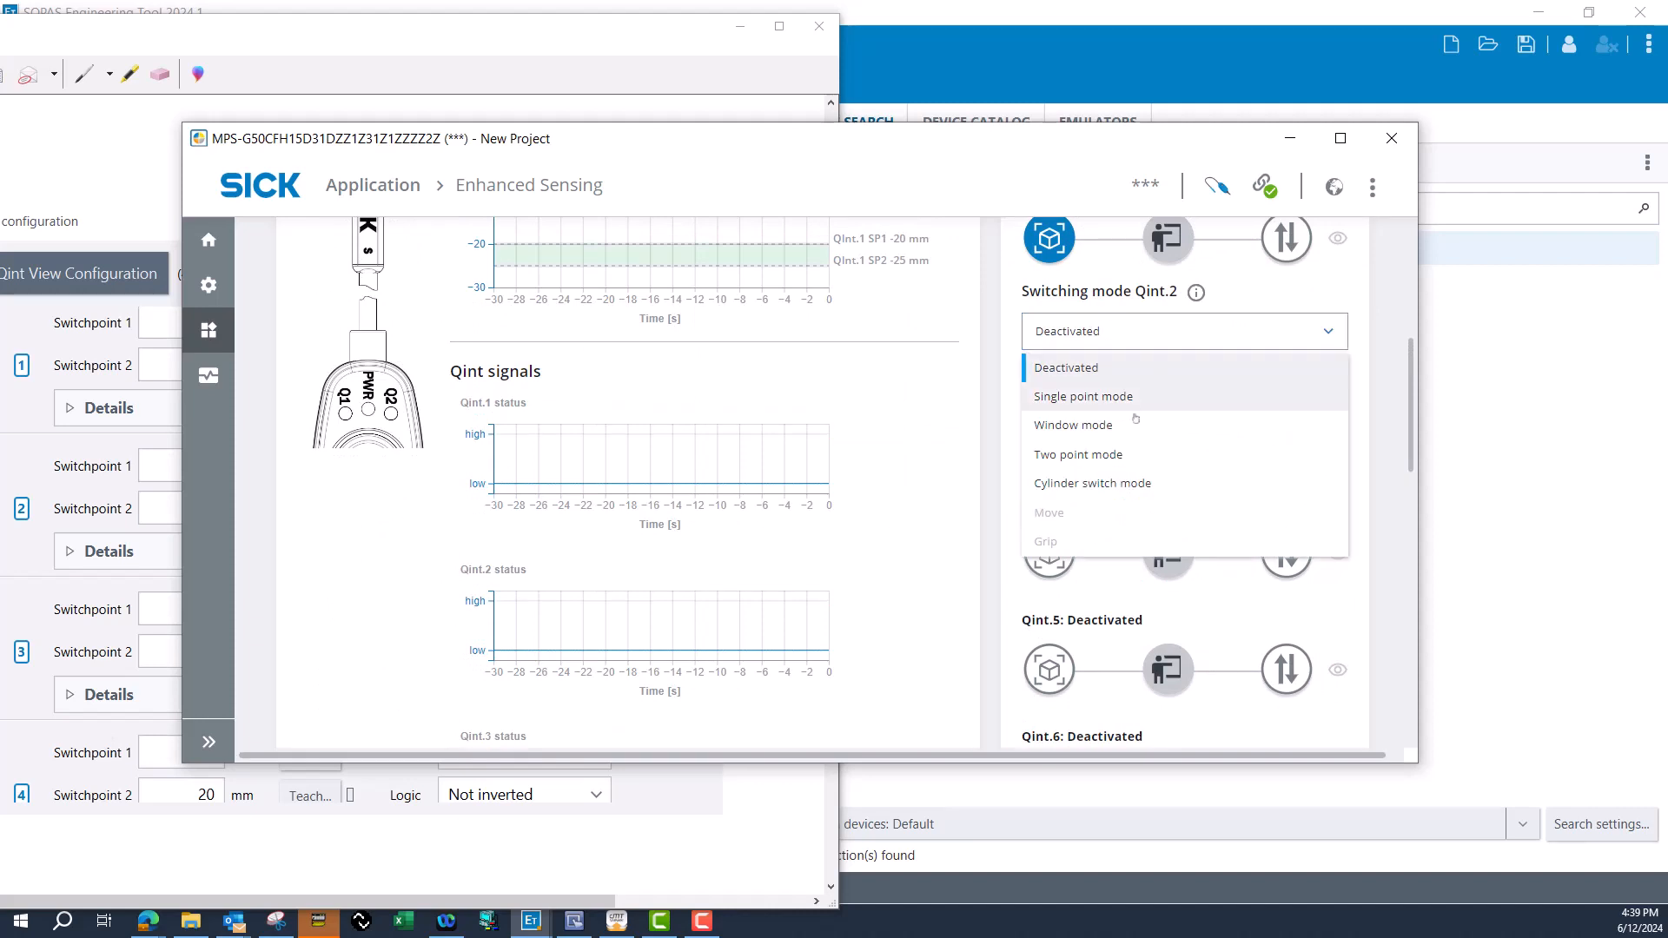
click(1128, 424)
Consult the old switchpoint snip and set Qint.2 to -15 mm for SP1 and -10 mm for SP2.
click(286, 36)
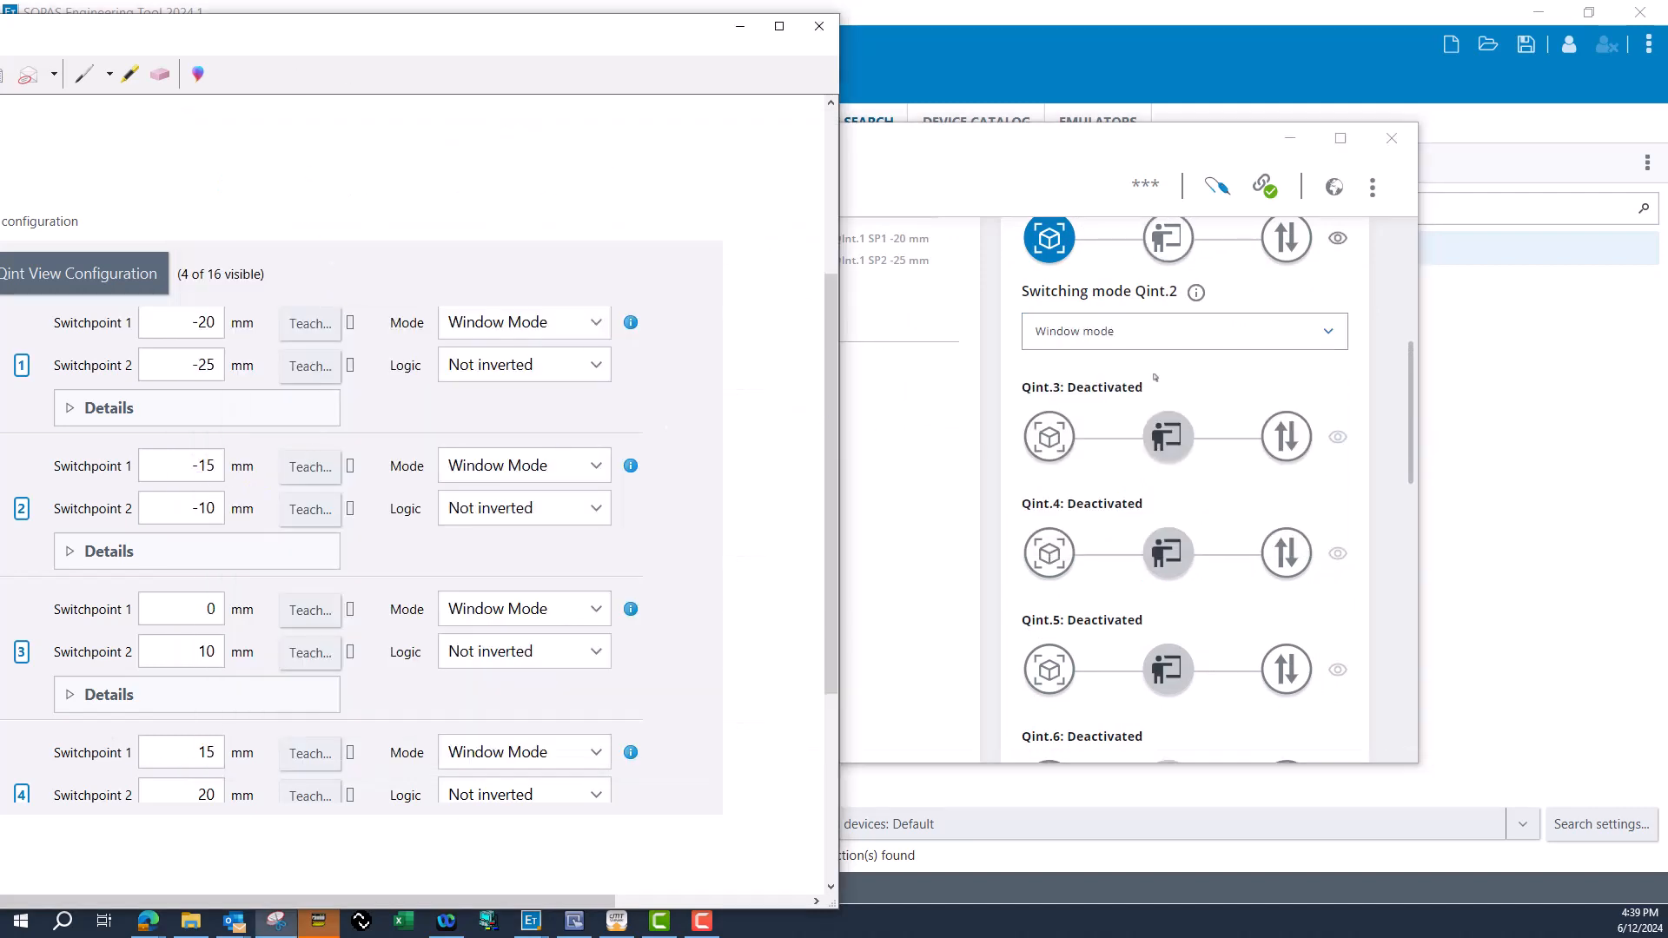
click(1167, 237)
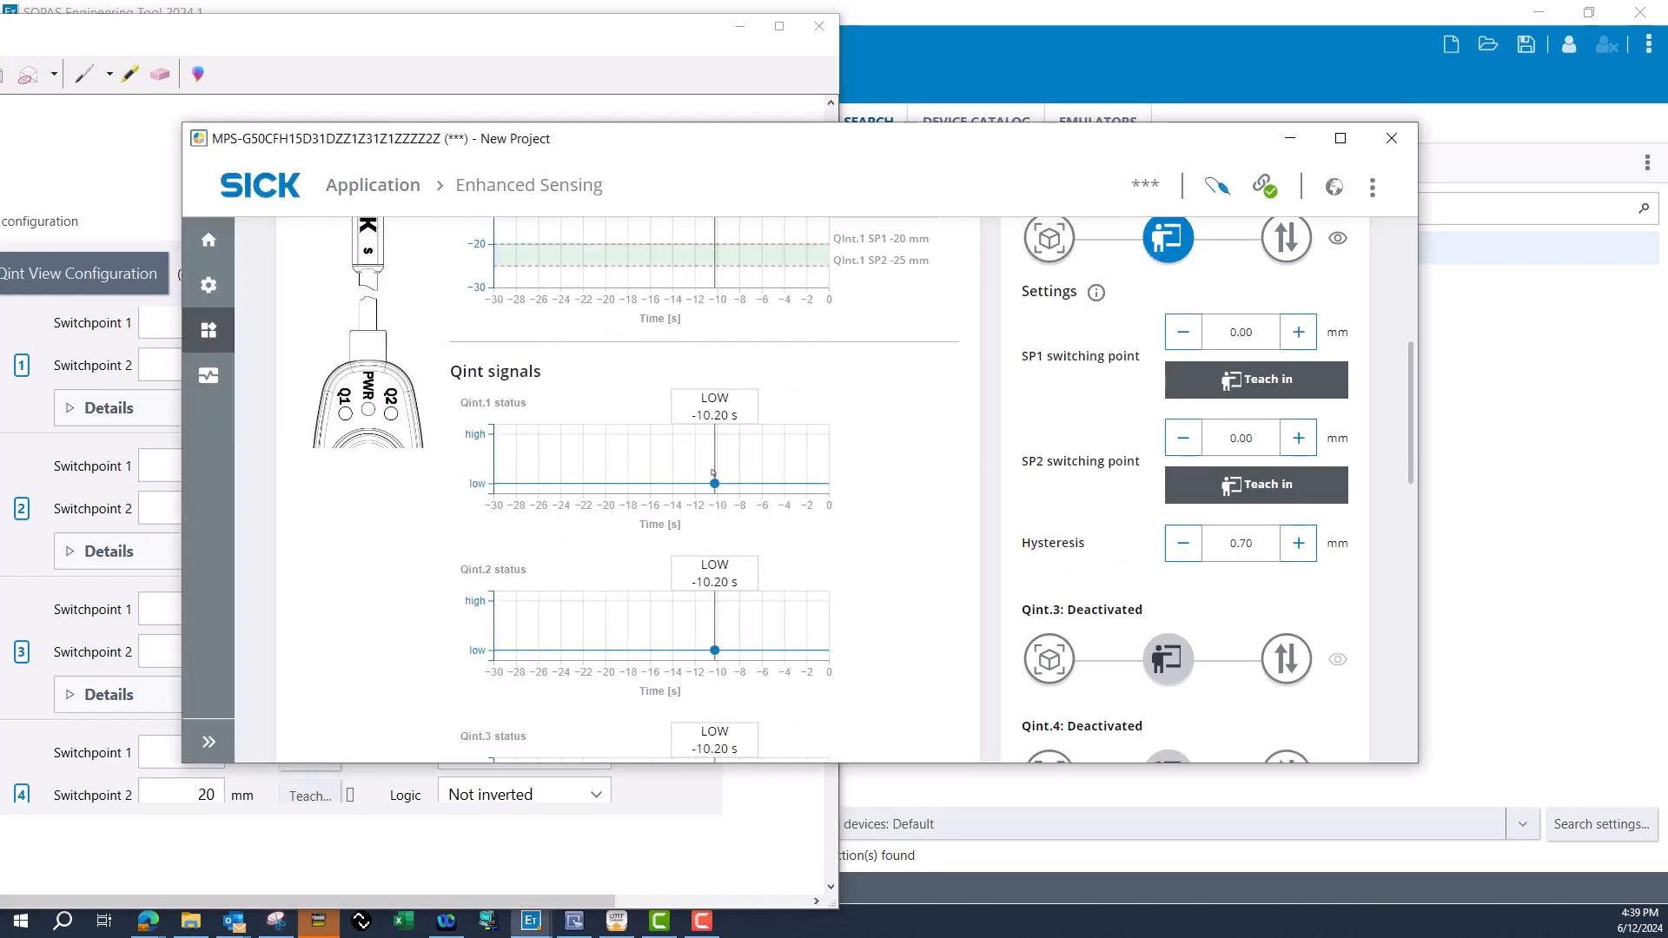
double_click(1230, 332)
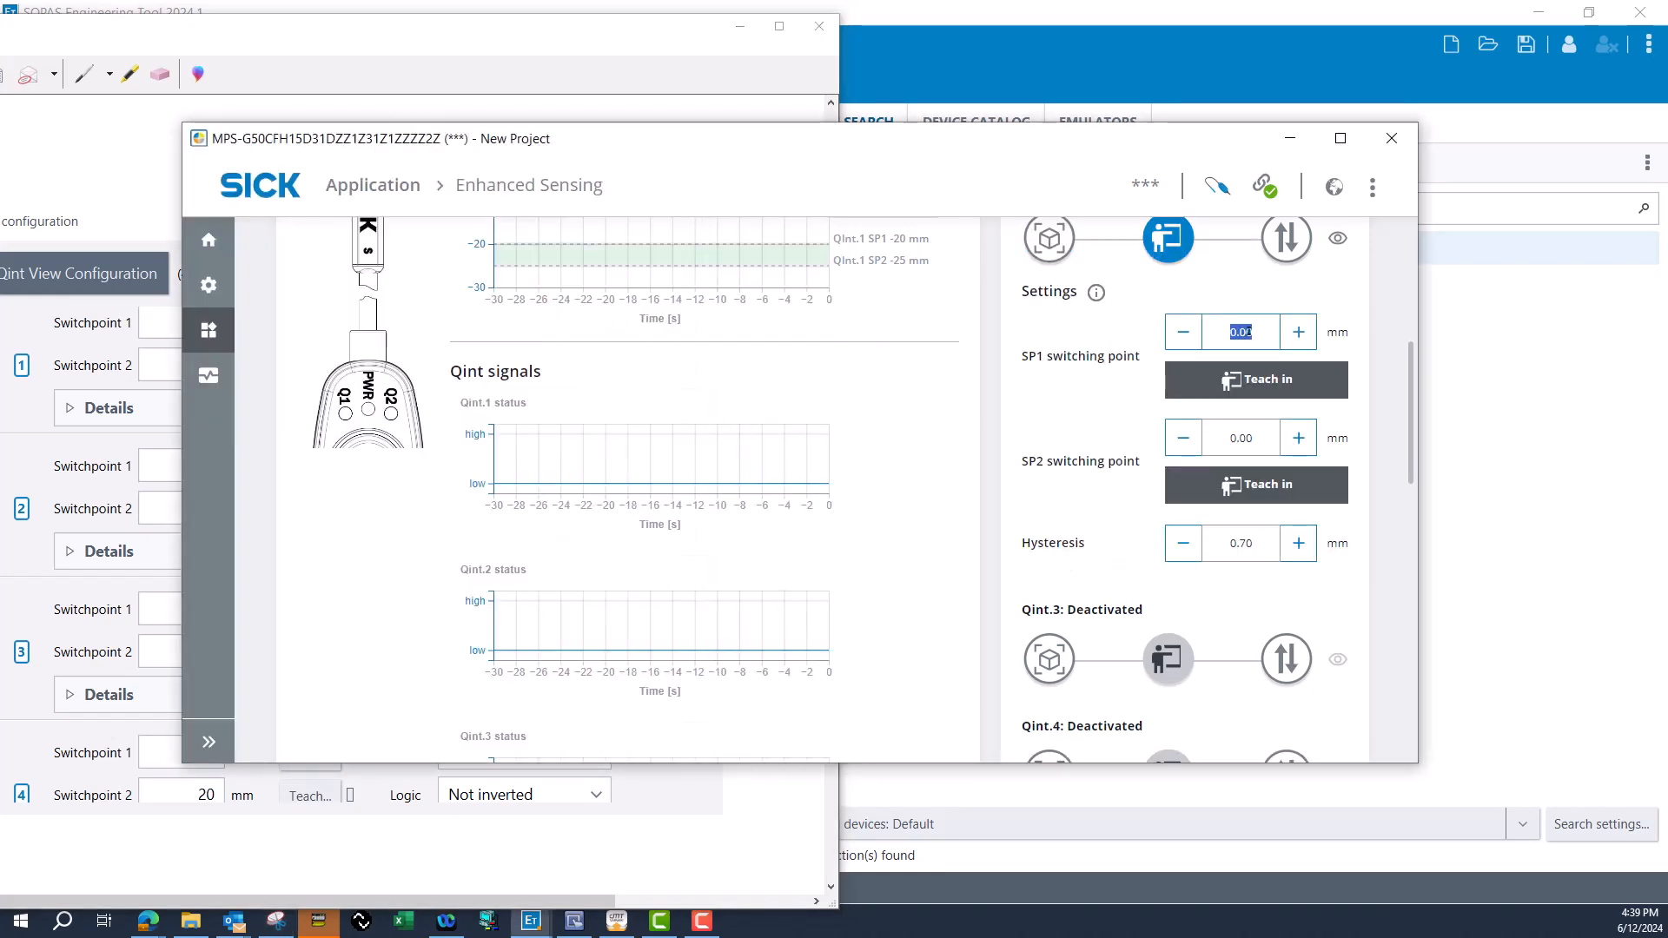
text(-1)
click(1242, 439)
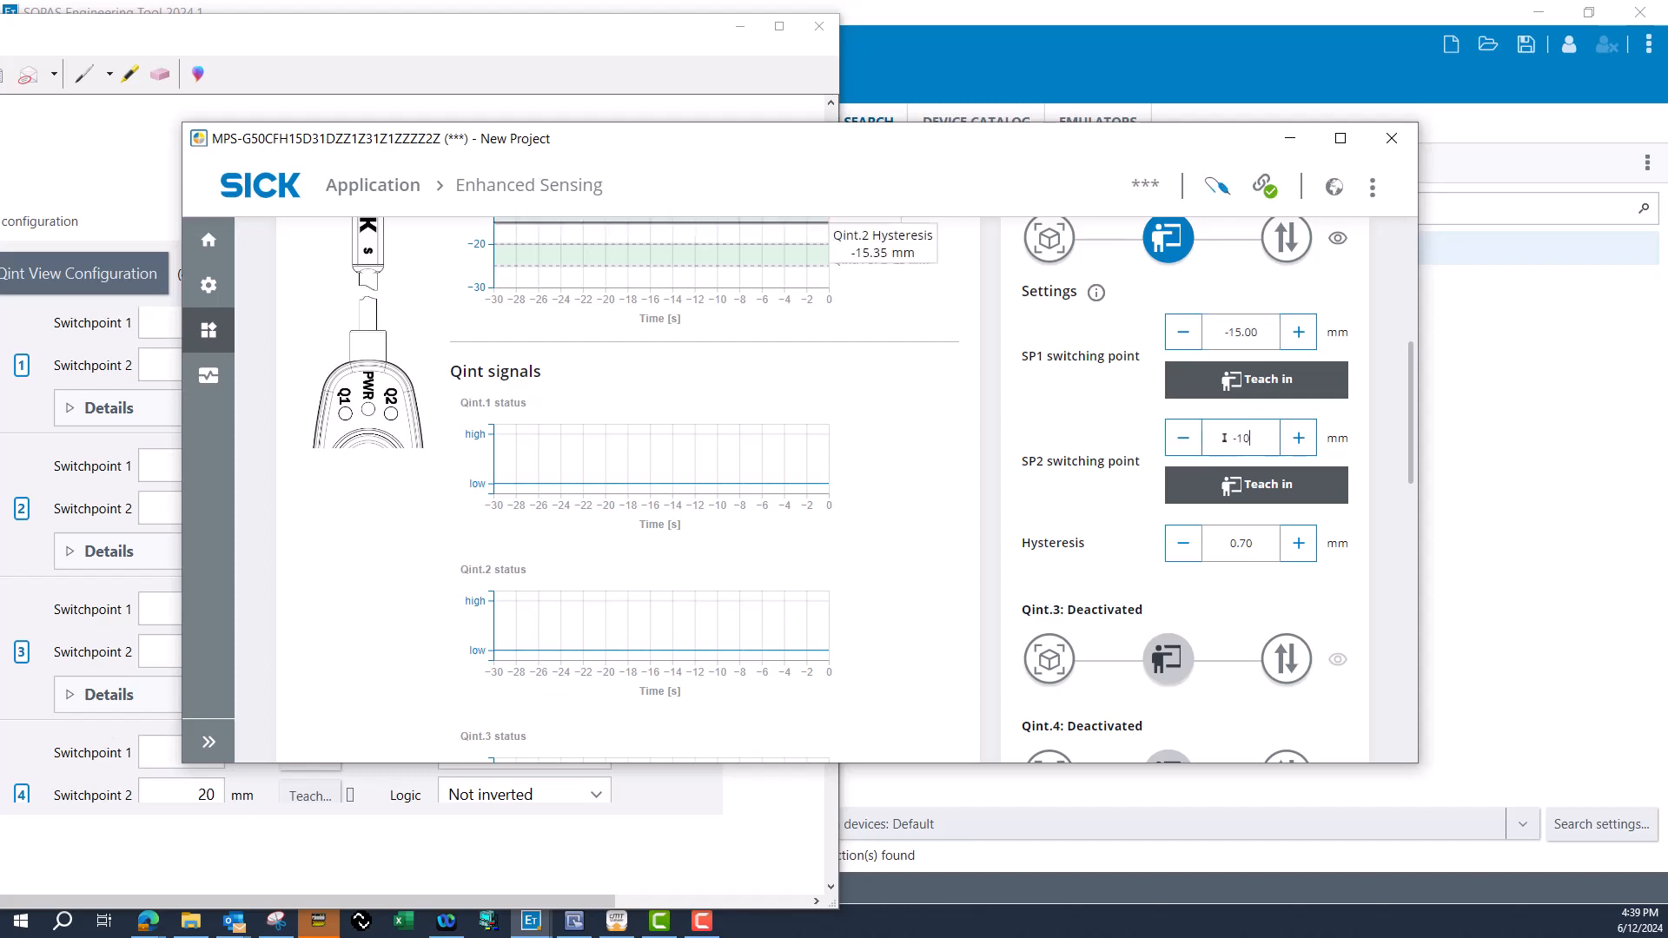
Set the Qint.3 switching mode to Window mode.
scroll(1156, 461, down, 5)
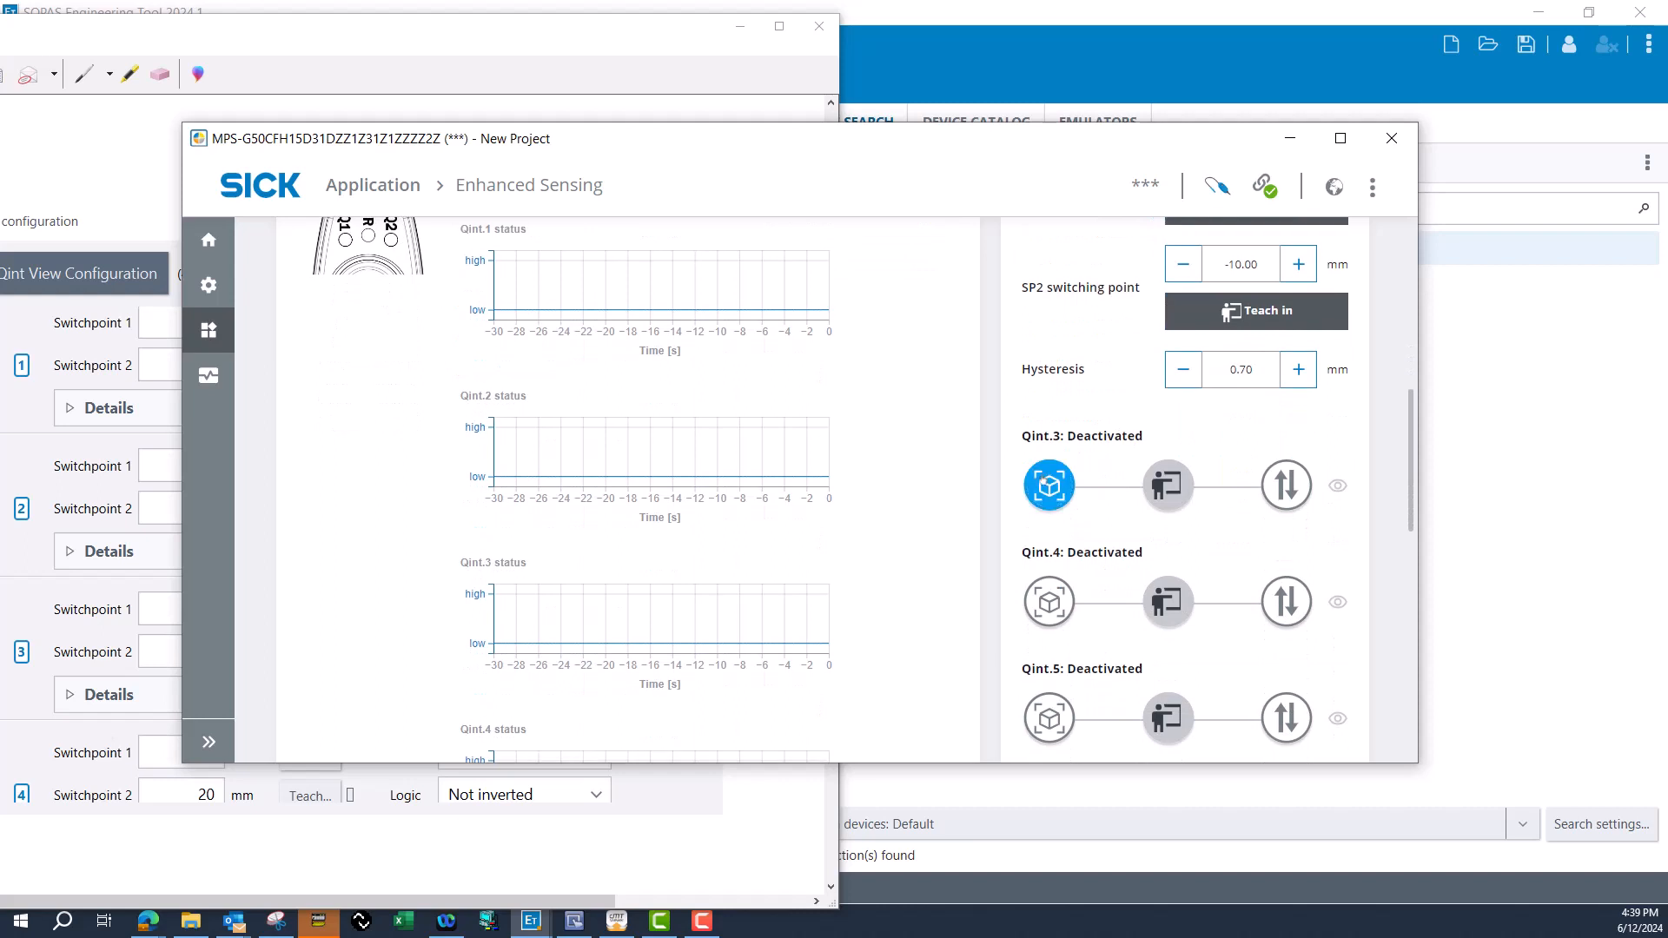
scroll(1181, 365, up, 1)
click(1181, 363)
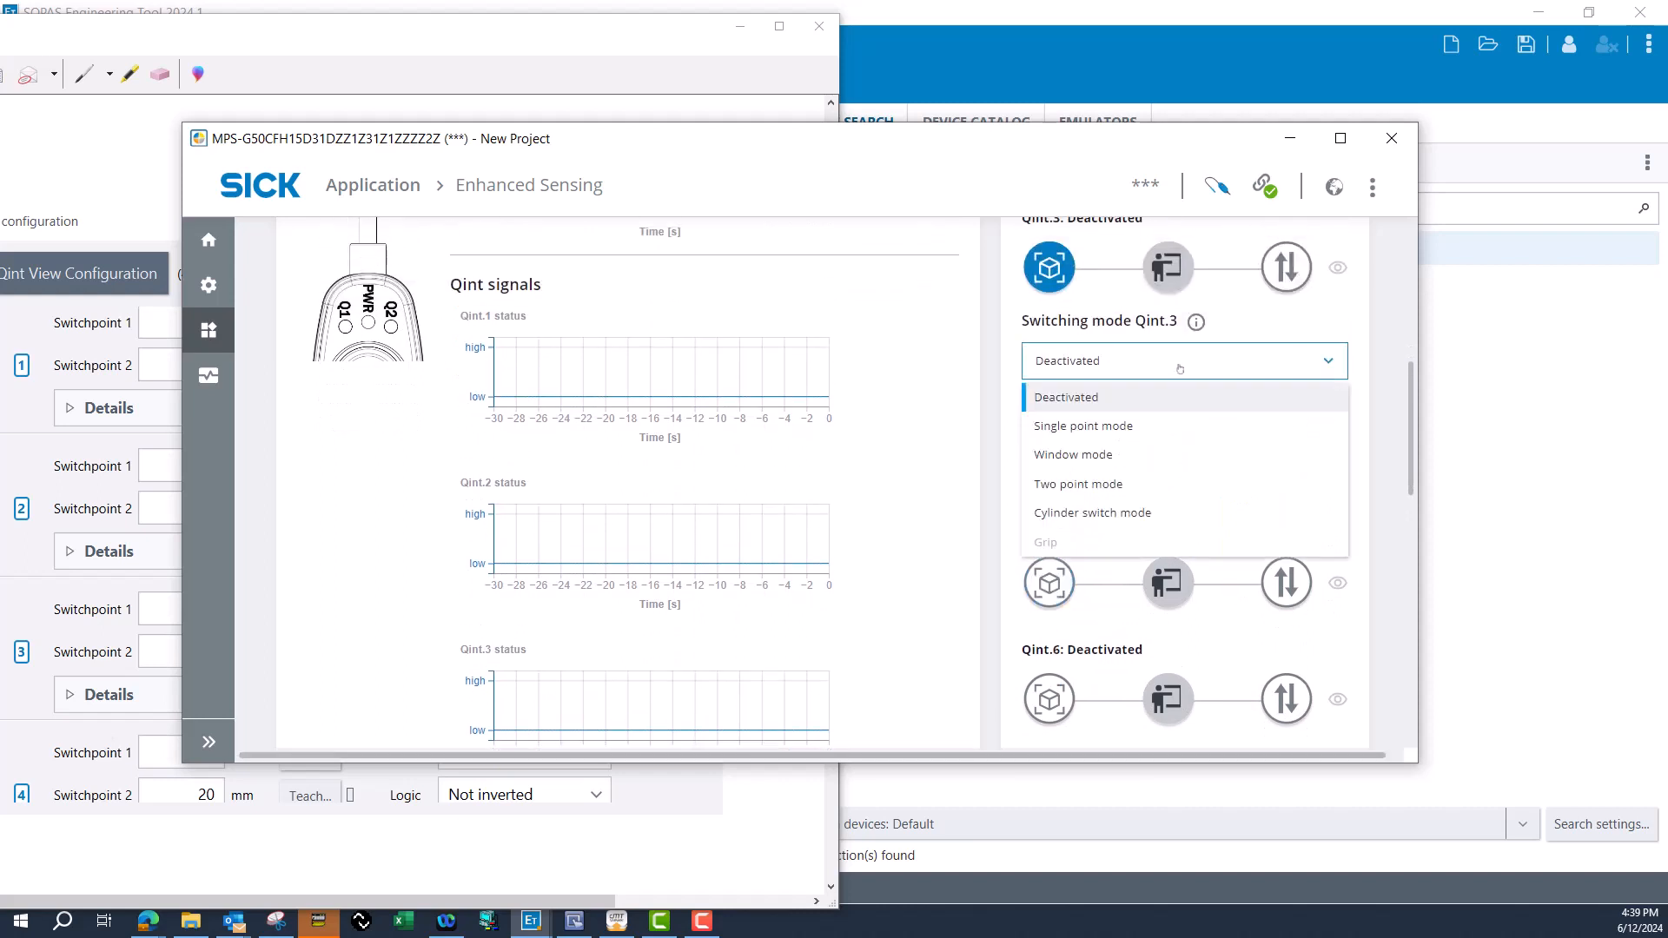
click(1121, 455)
Check the snip for the third switchpoint pair and set Qint.3 to 0 mm for SP1 and 10 mm for SP2.
click(82, 189)
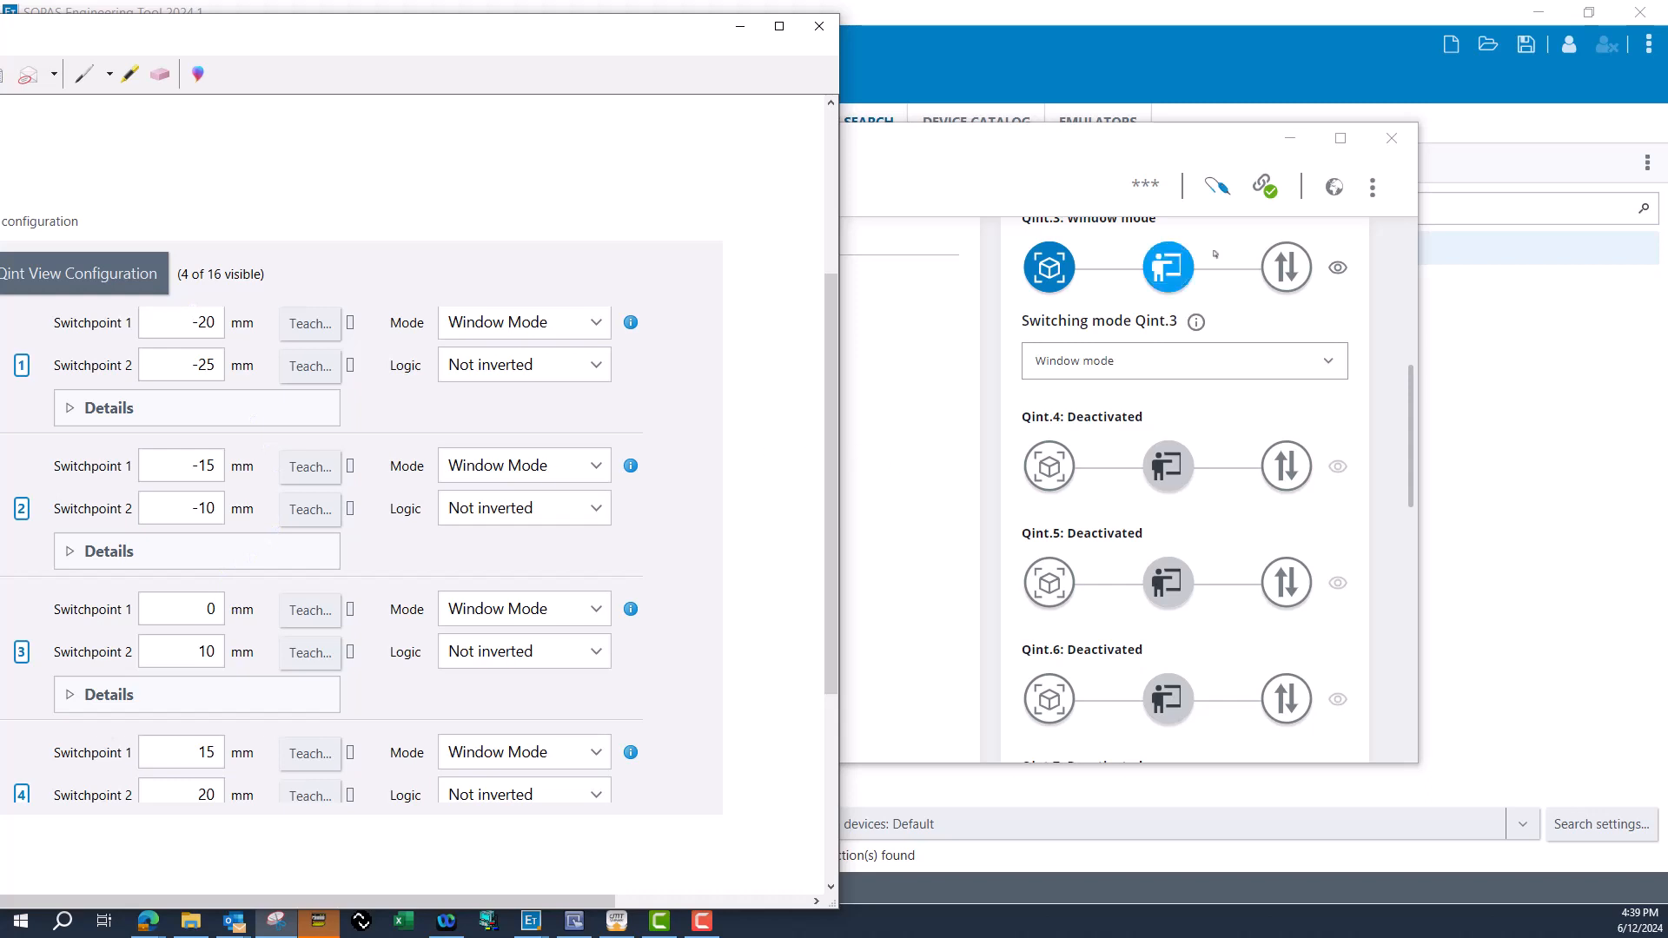
click(1173, 278)
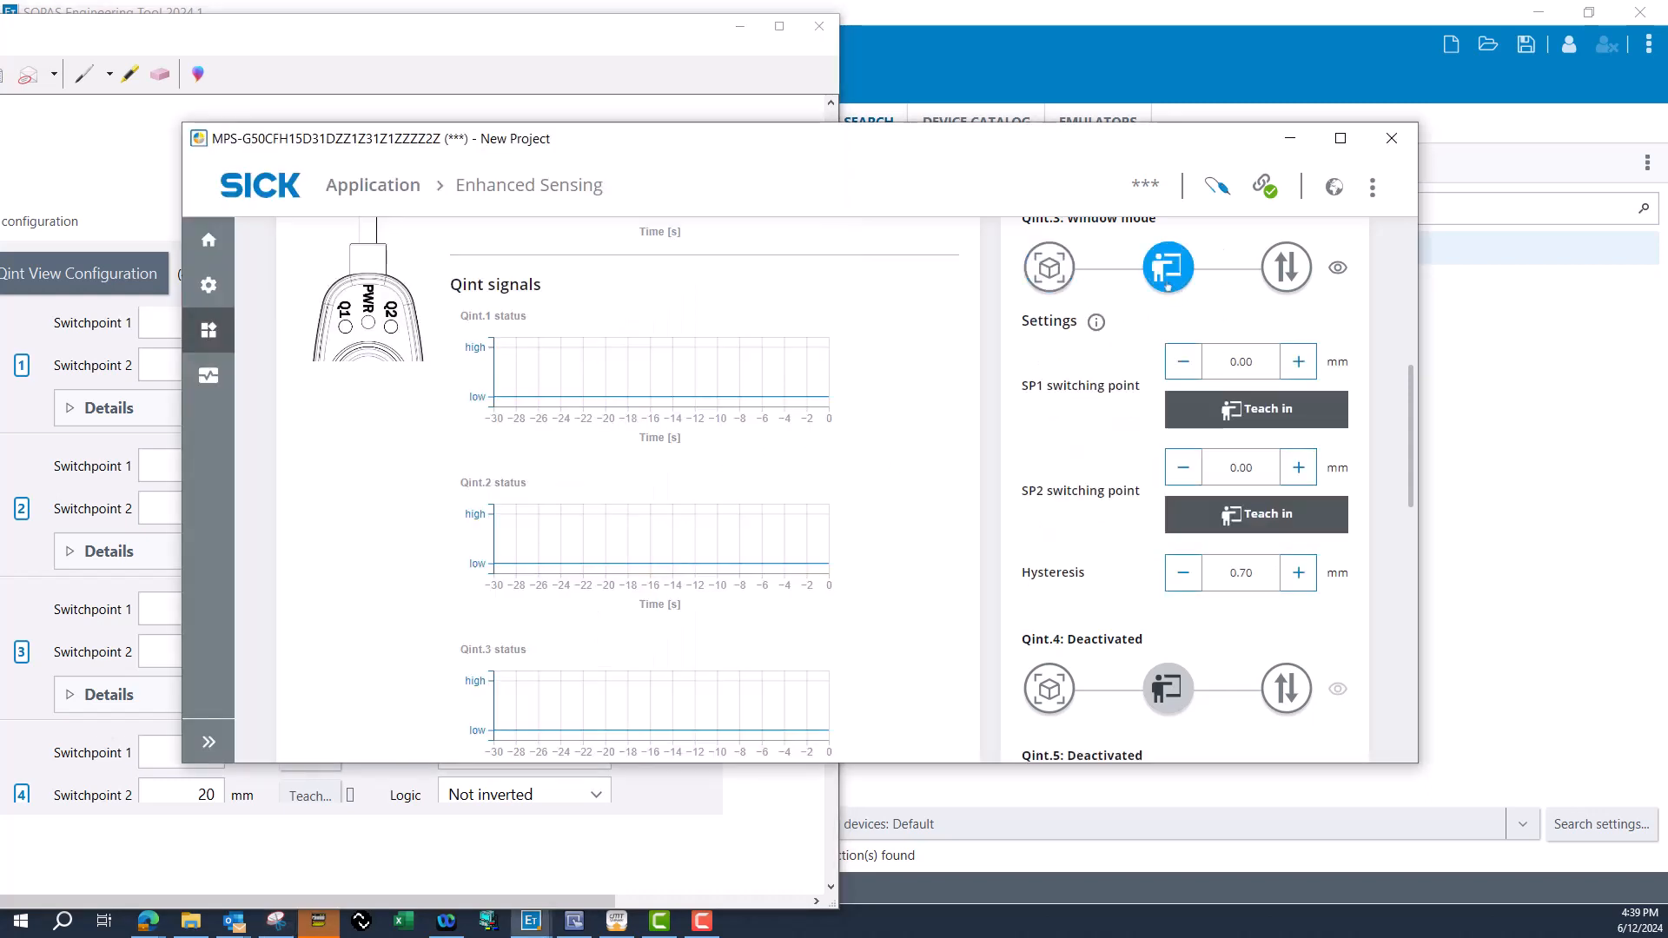
double_click(1232, 363)
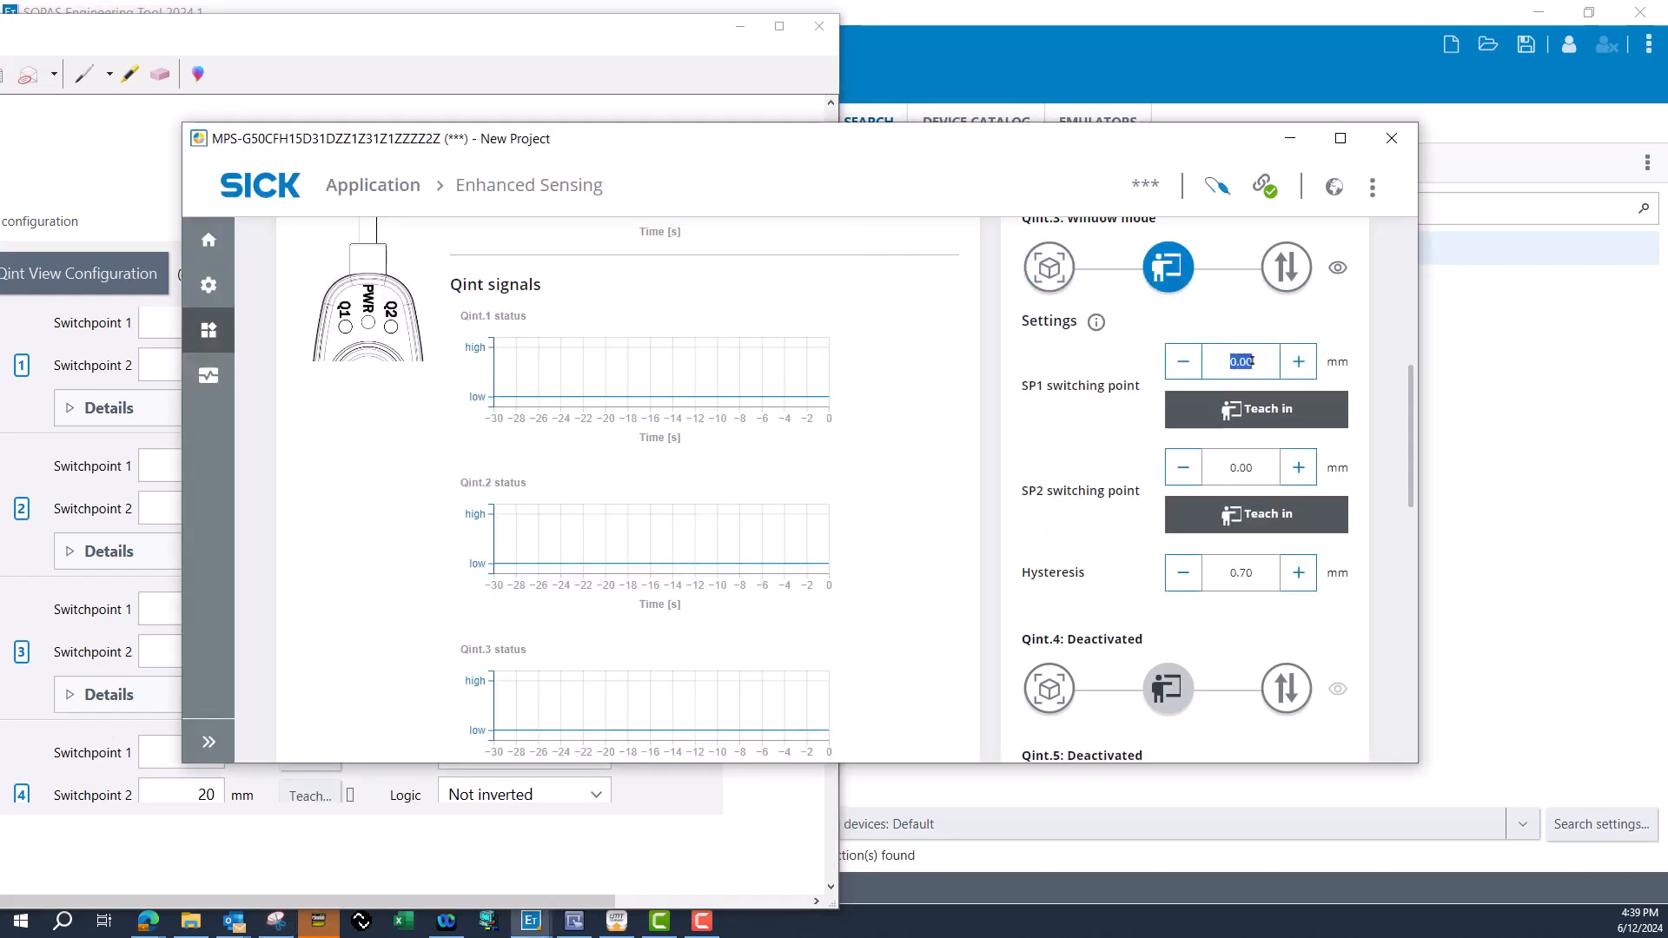
text(0)
click(1241, 468)
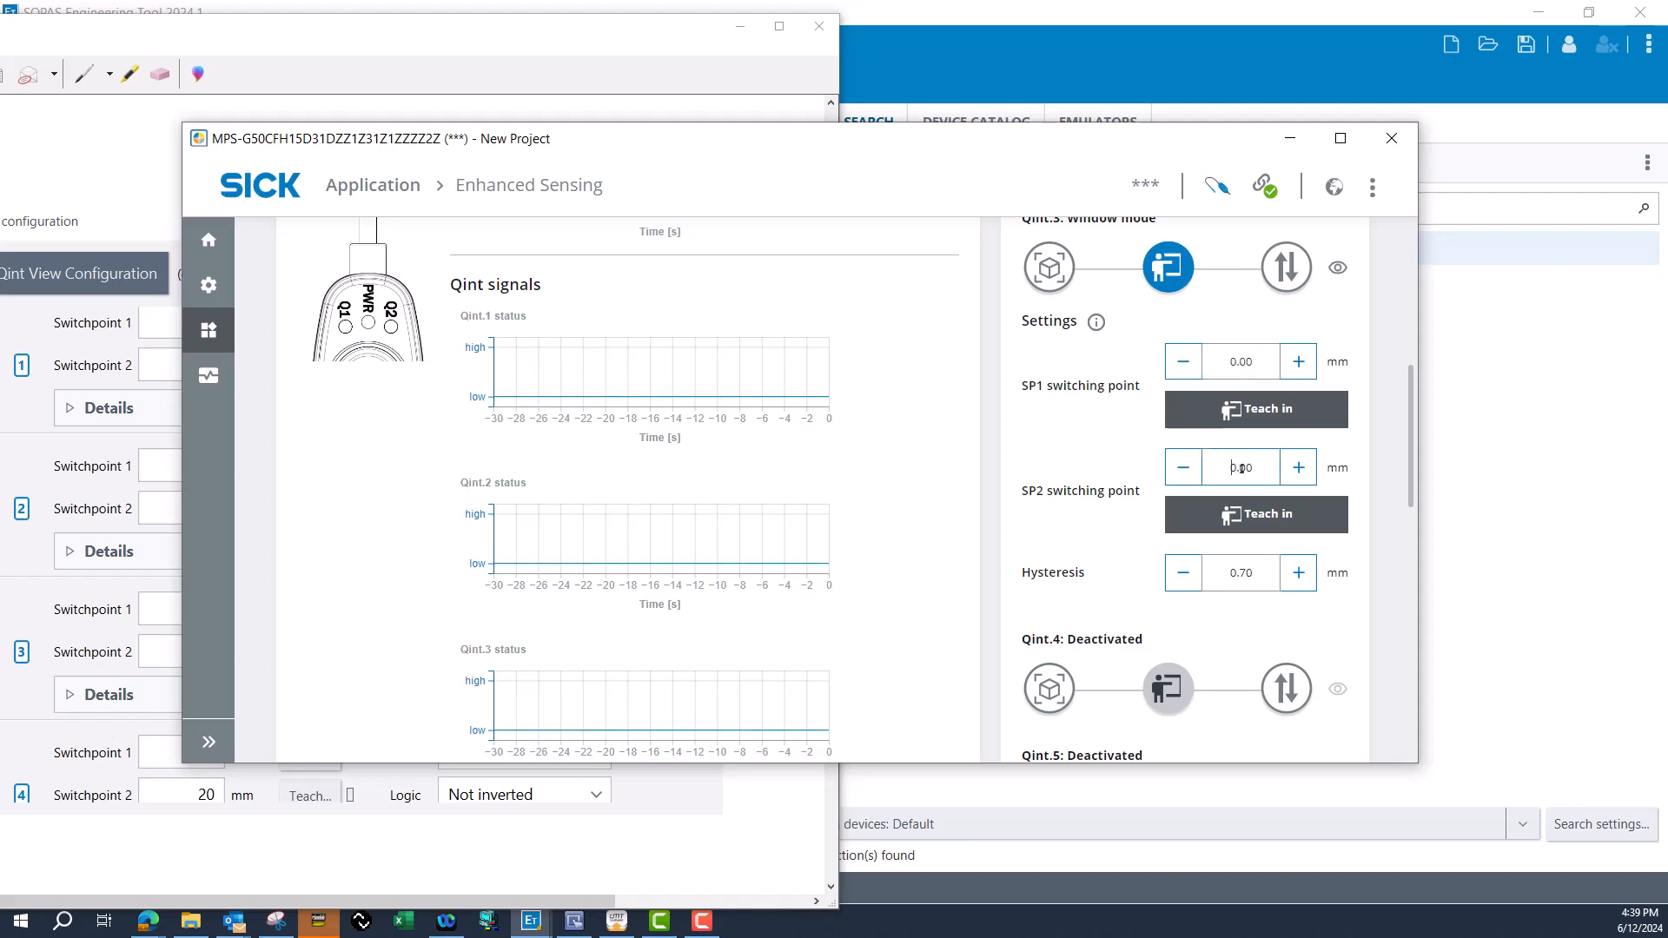
text(10)
Check the snip for the fourth output and set the Qint.4 switching mode to Window mode.
click(486, 61)
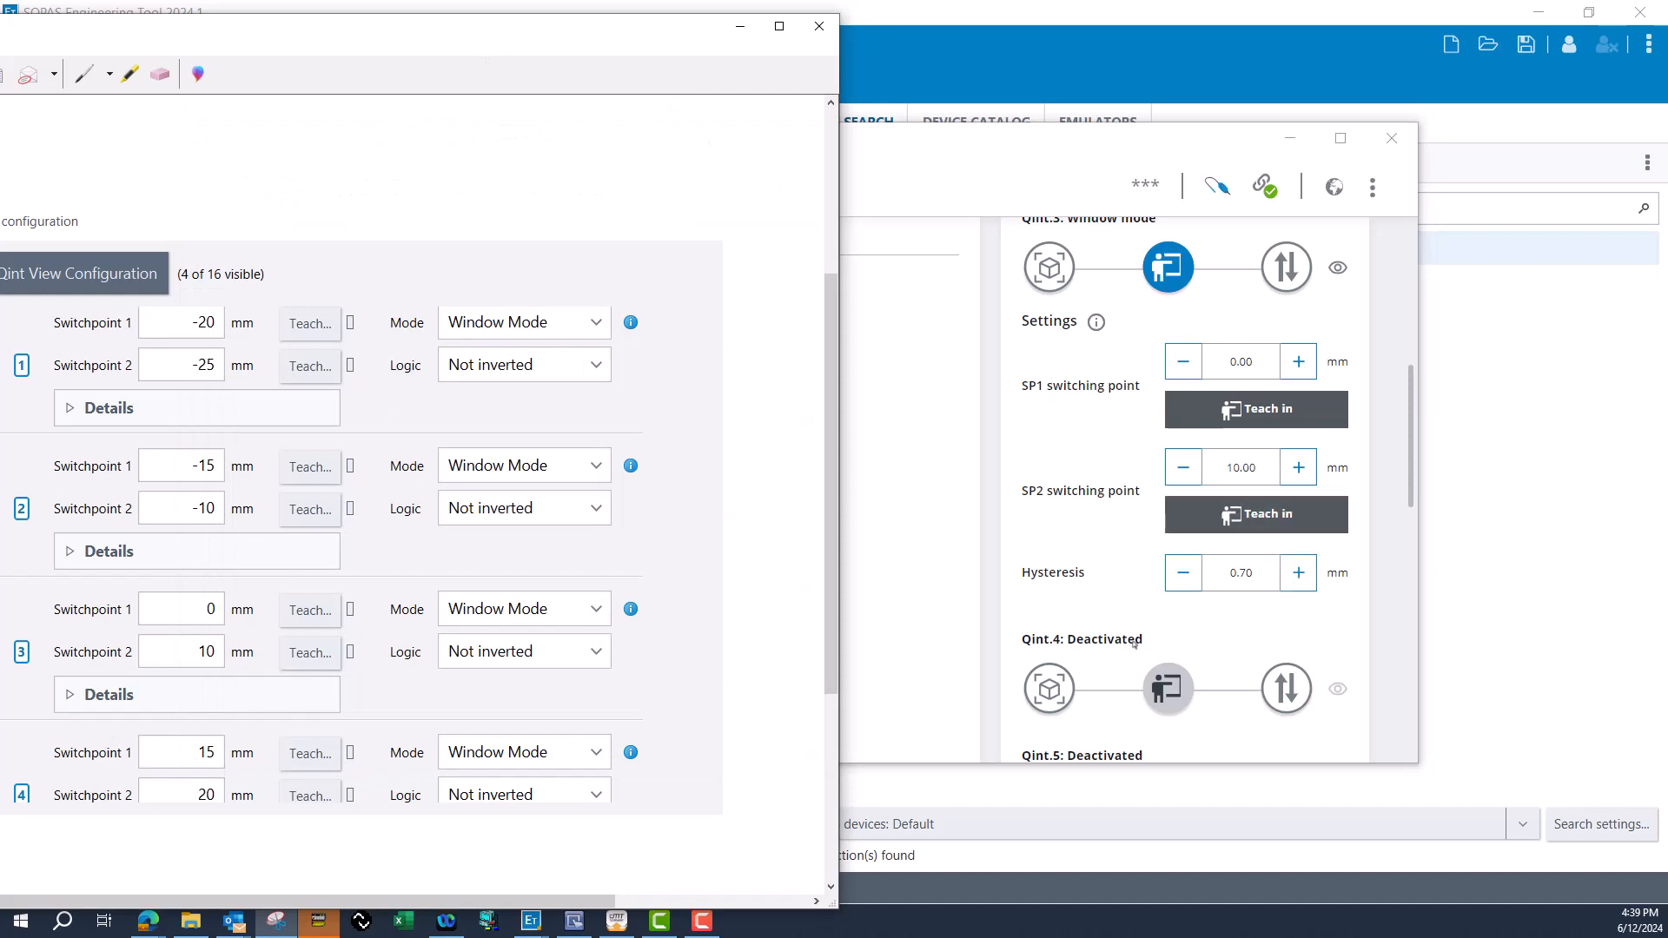
scroll(1202, 617, down, 1)
click(1049, 601)
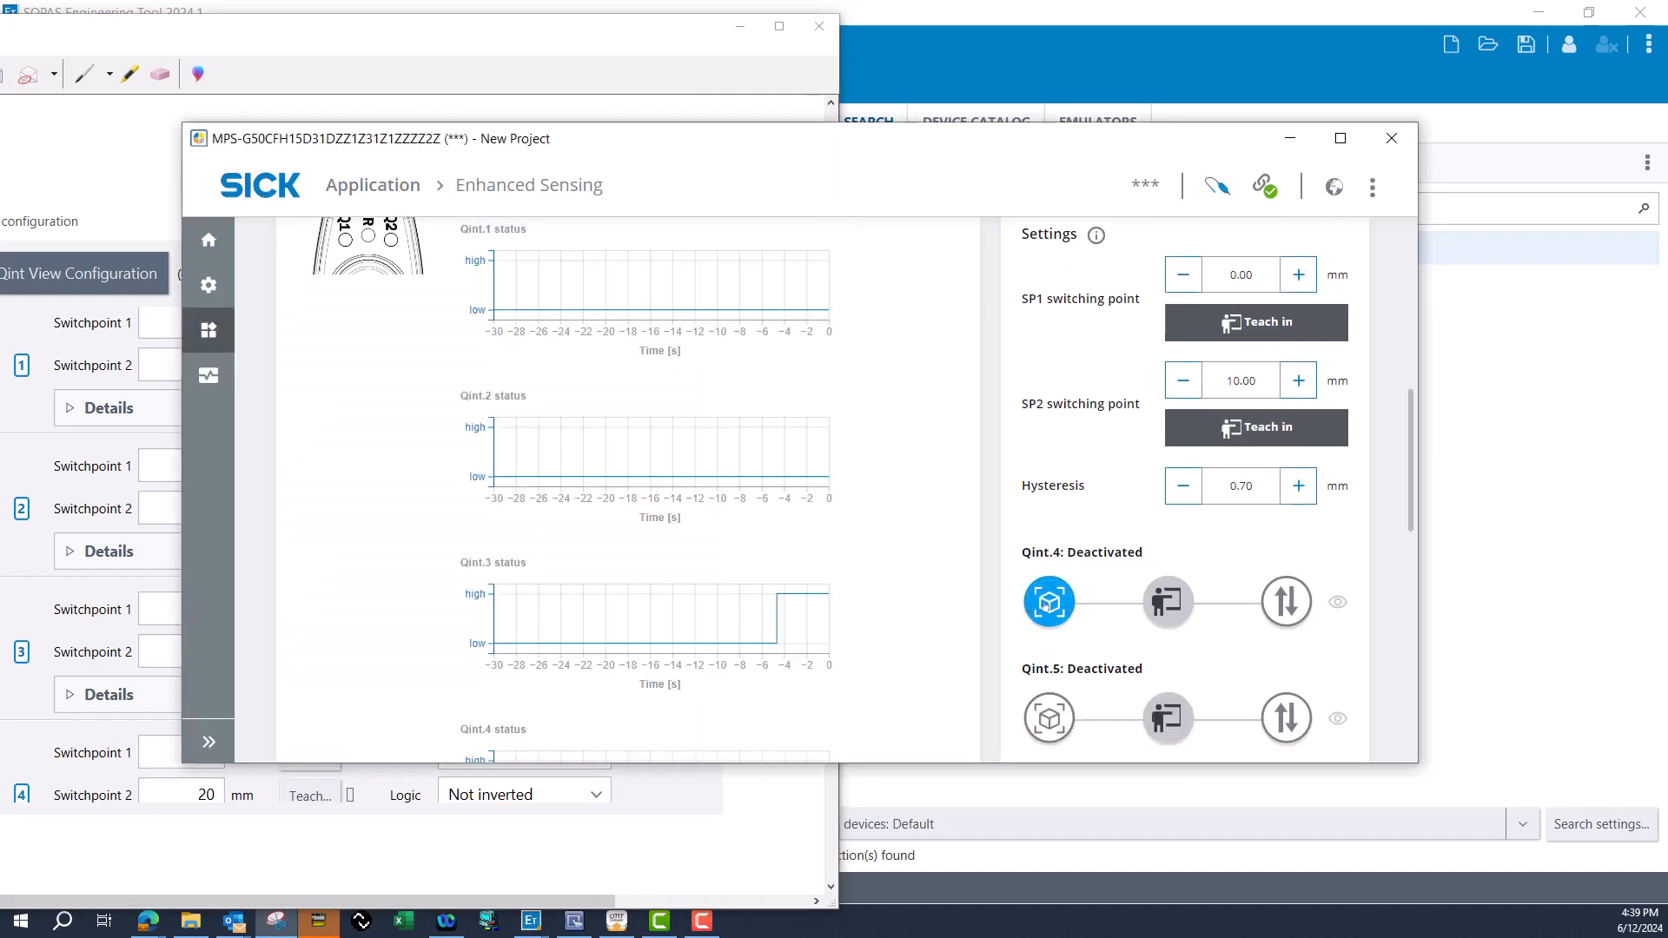
scroll(1184, 521, down, 3)
click(1184, 390)
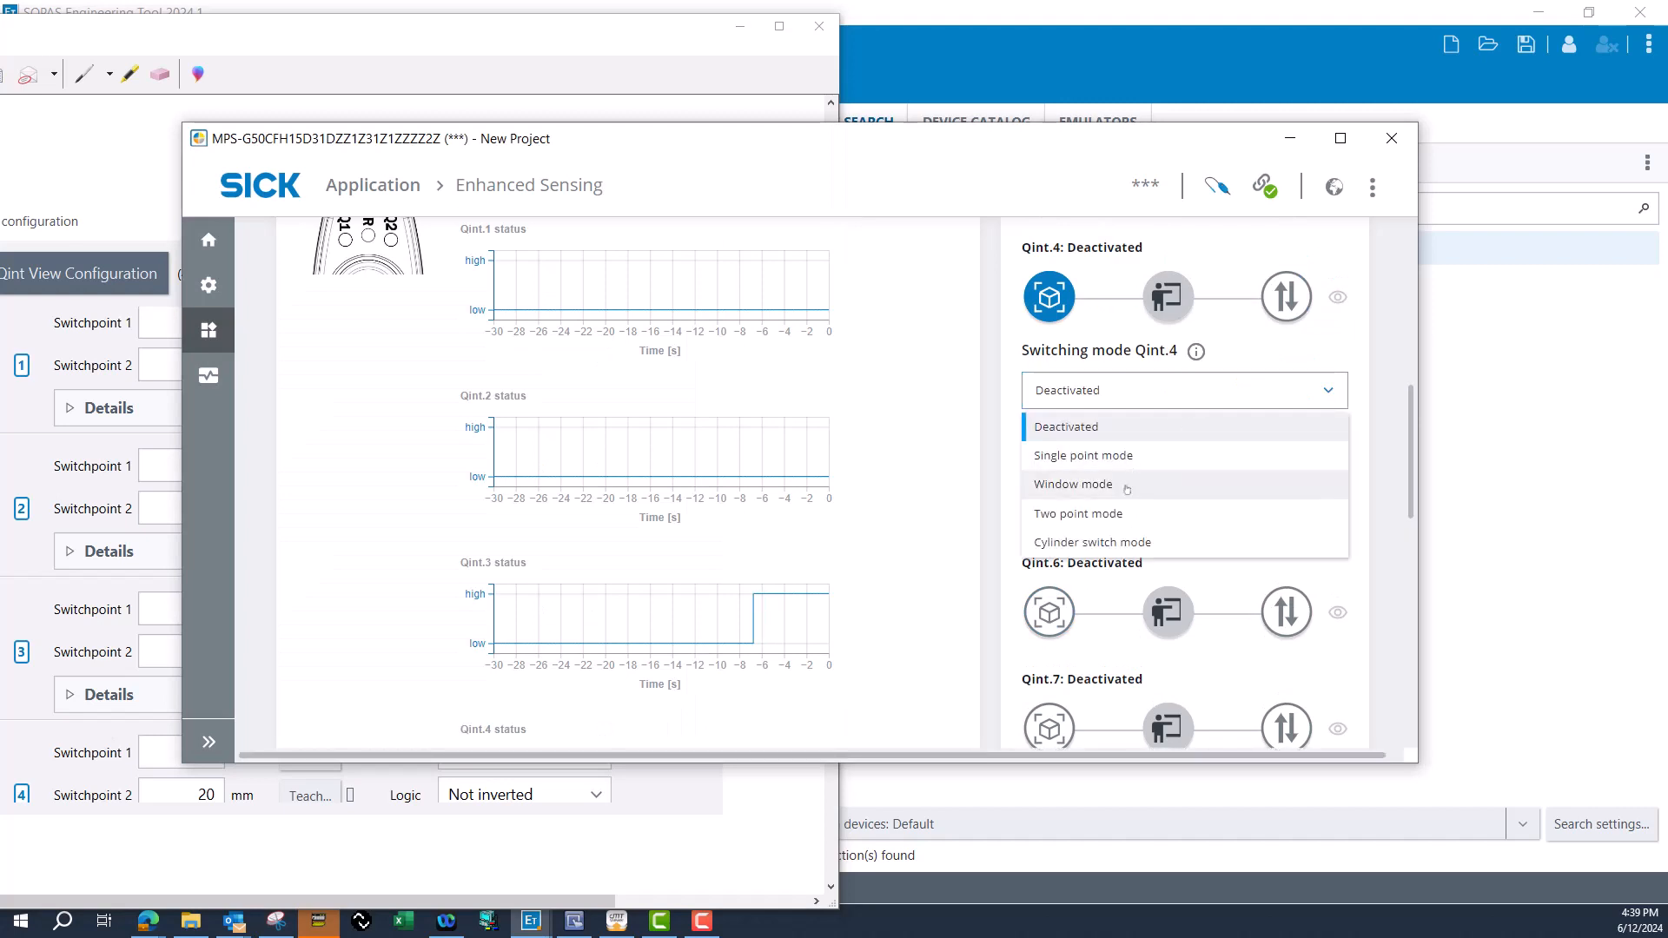
click(1172, 483)
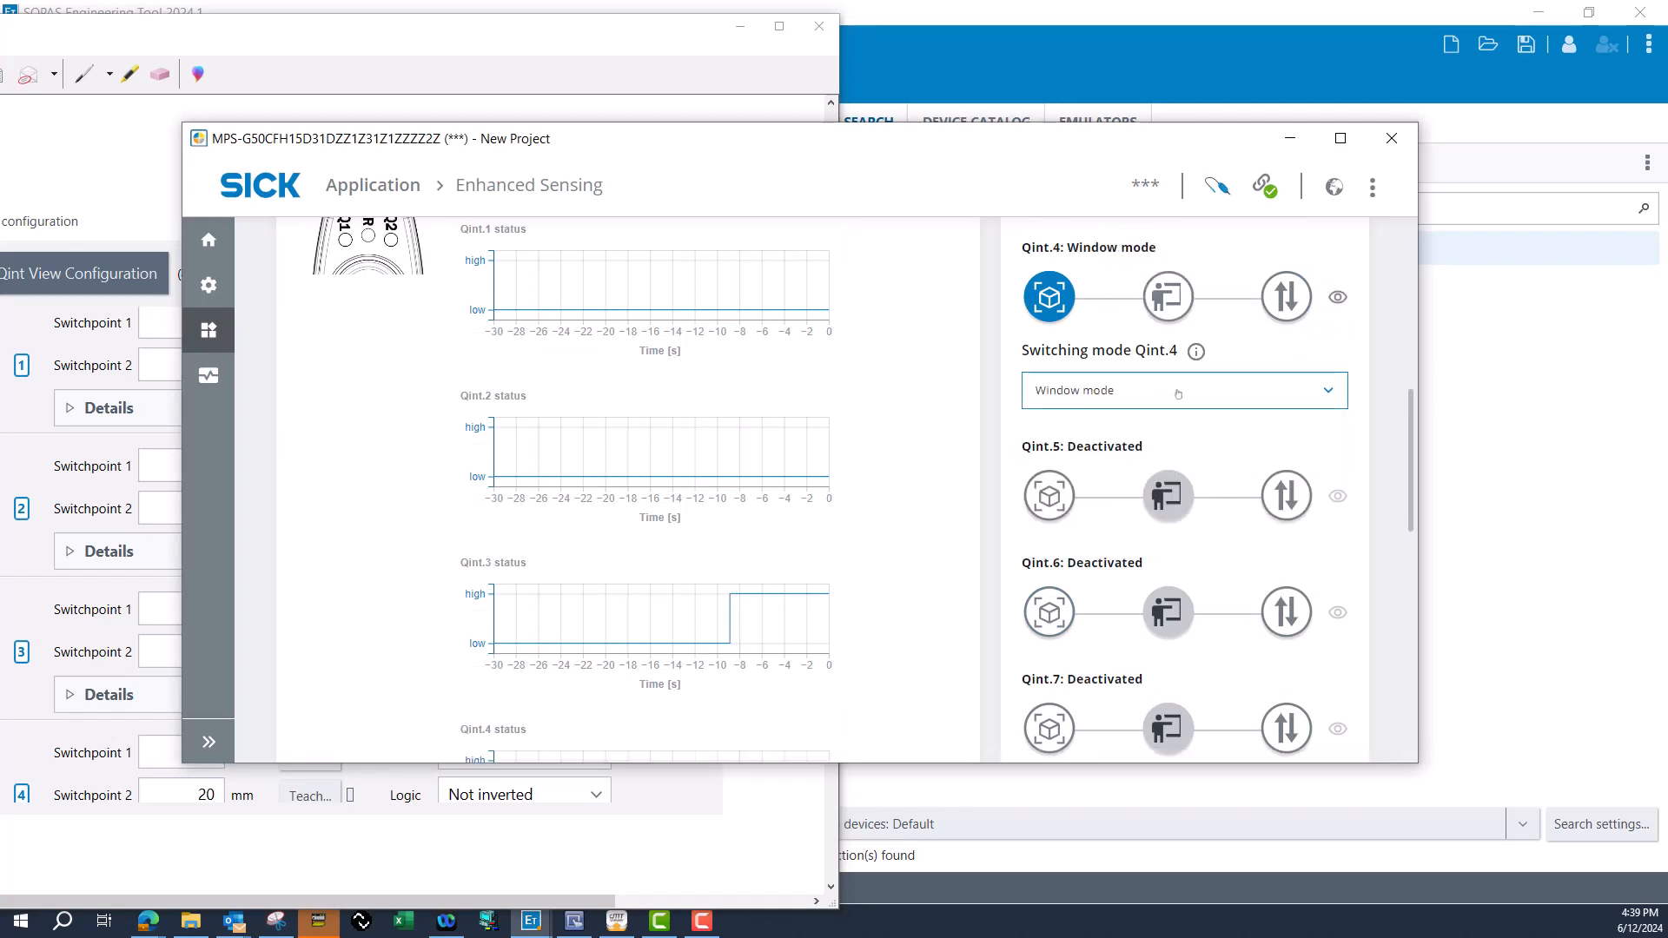
Set the Qint.4 switching points to 15 mm for SP1 and 20 mm for SP2.
click(1167, 296)
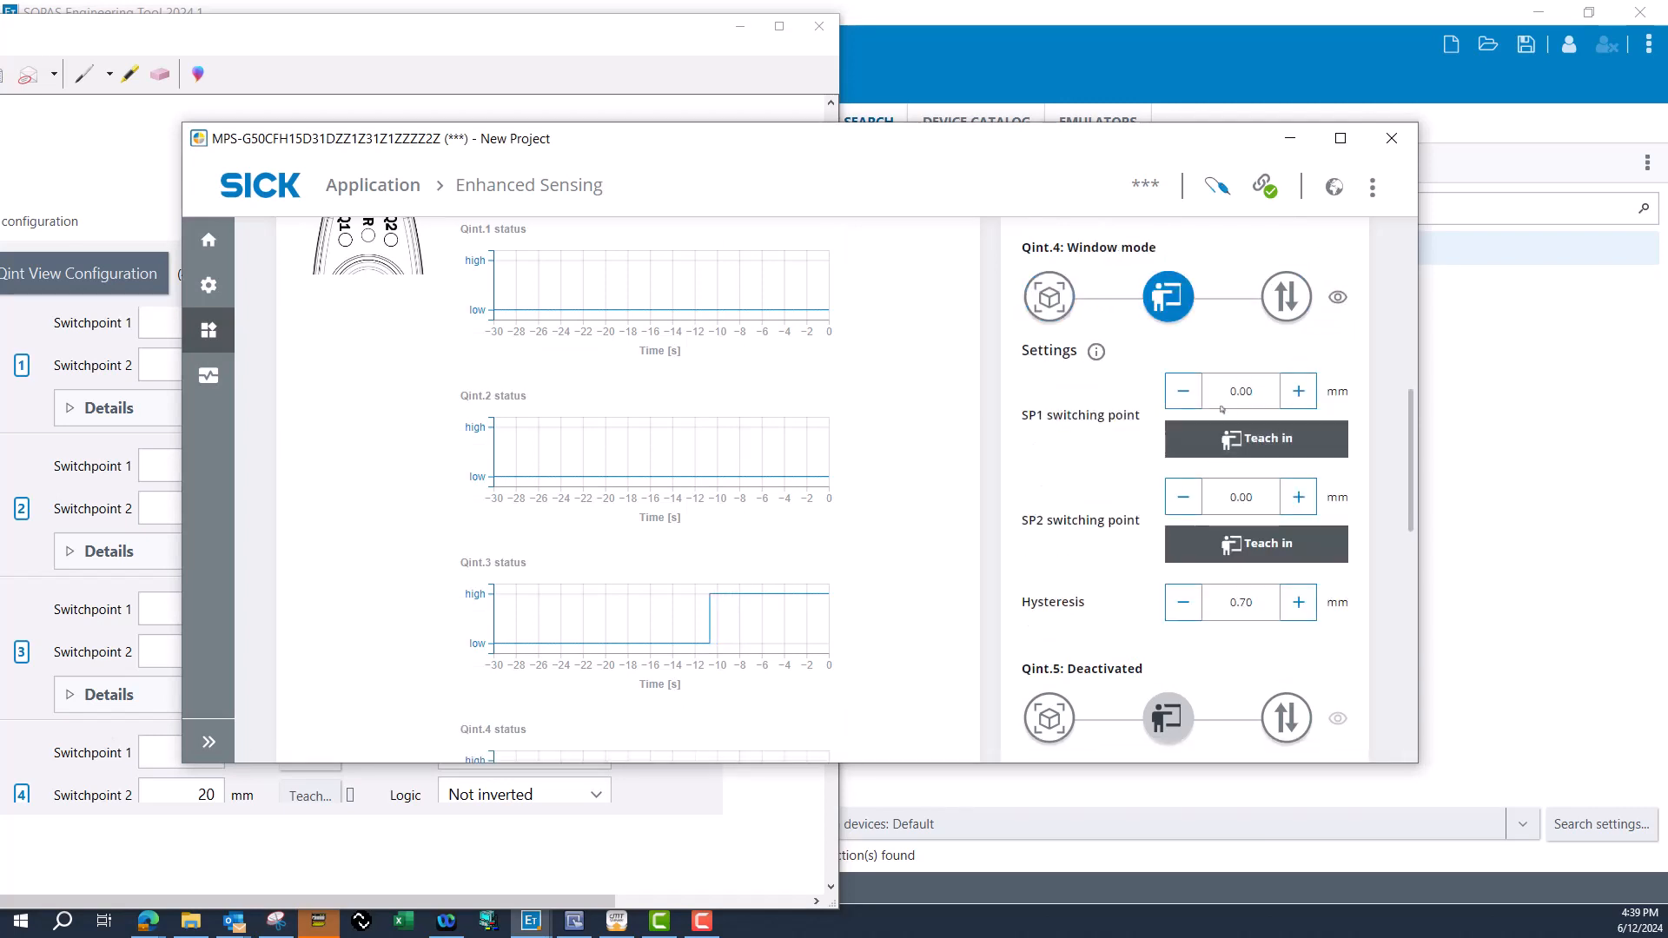
drag(1230, 391, 1251, 391)
text(15)
drag(1251, 497, 1232, 496)
text(20)
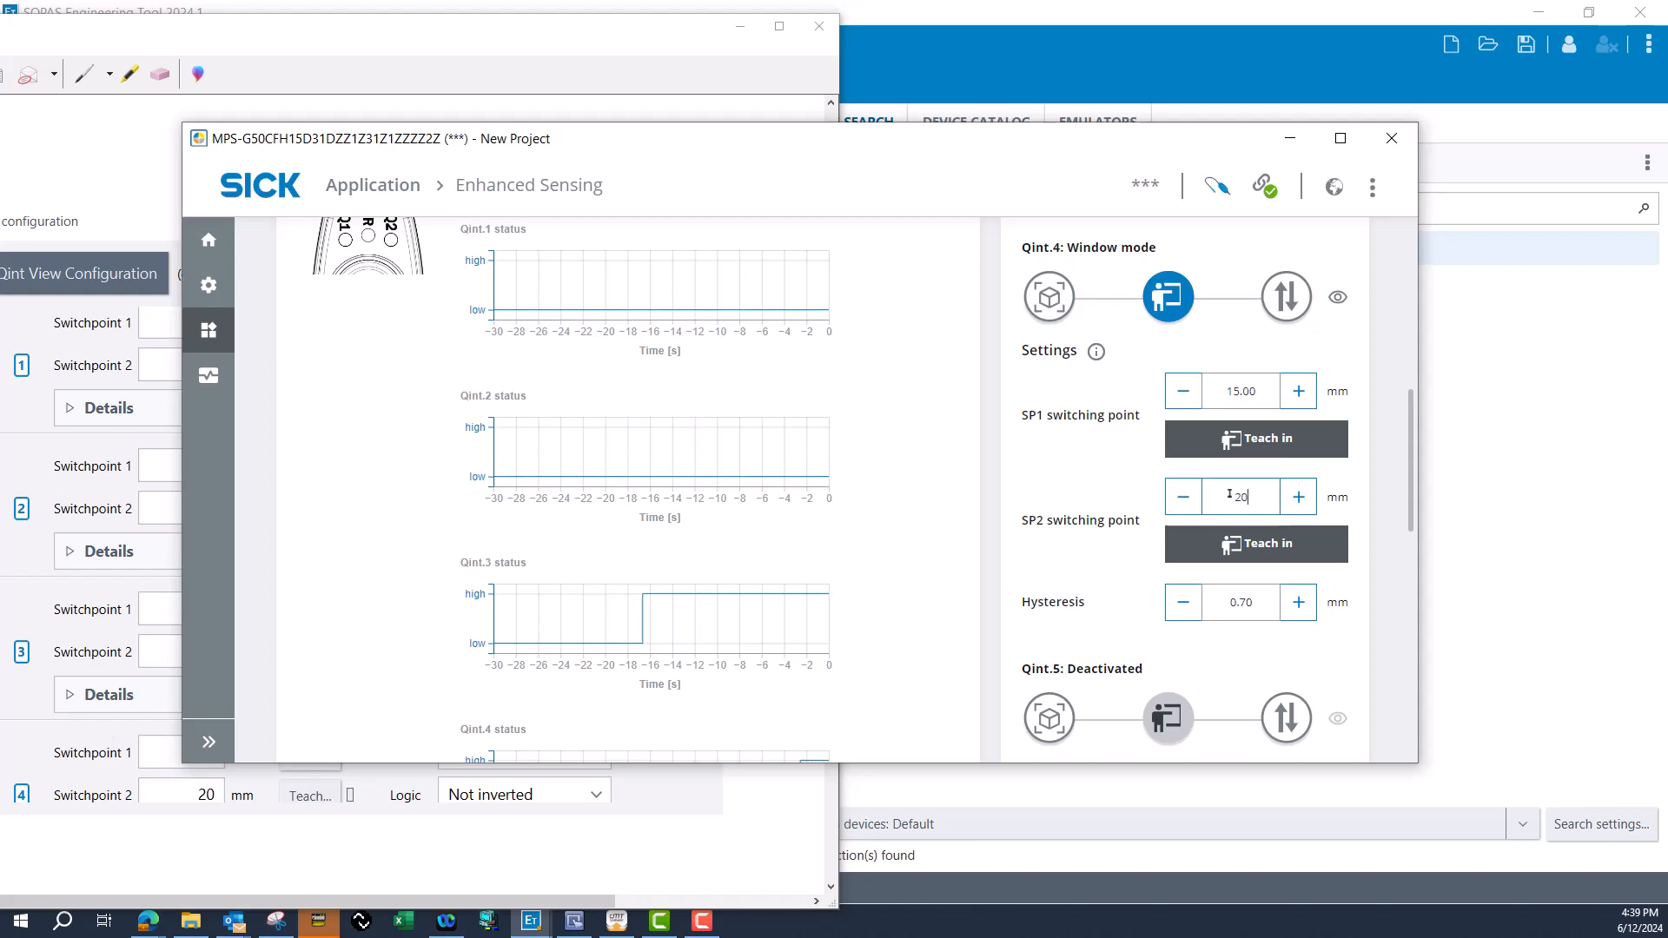
click(1108, 452)
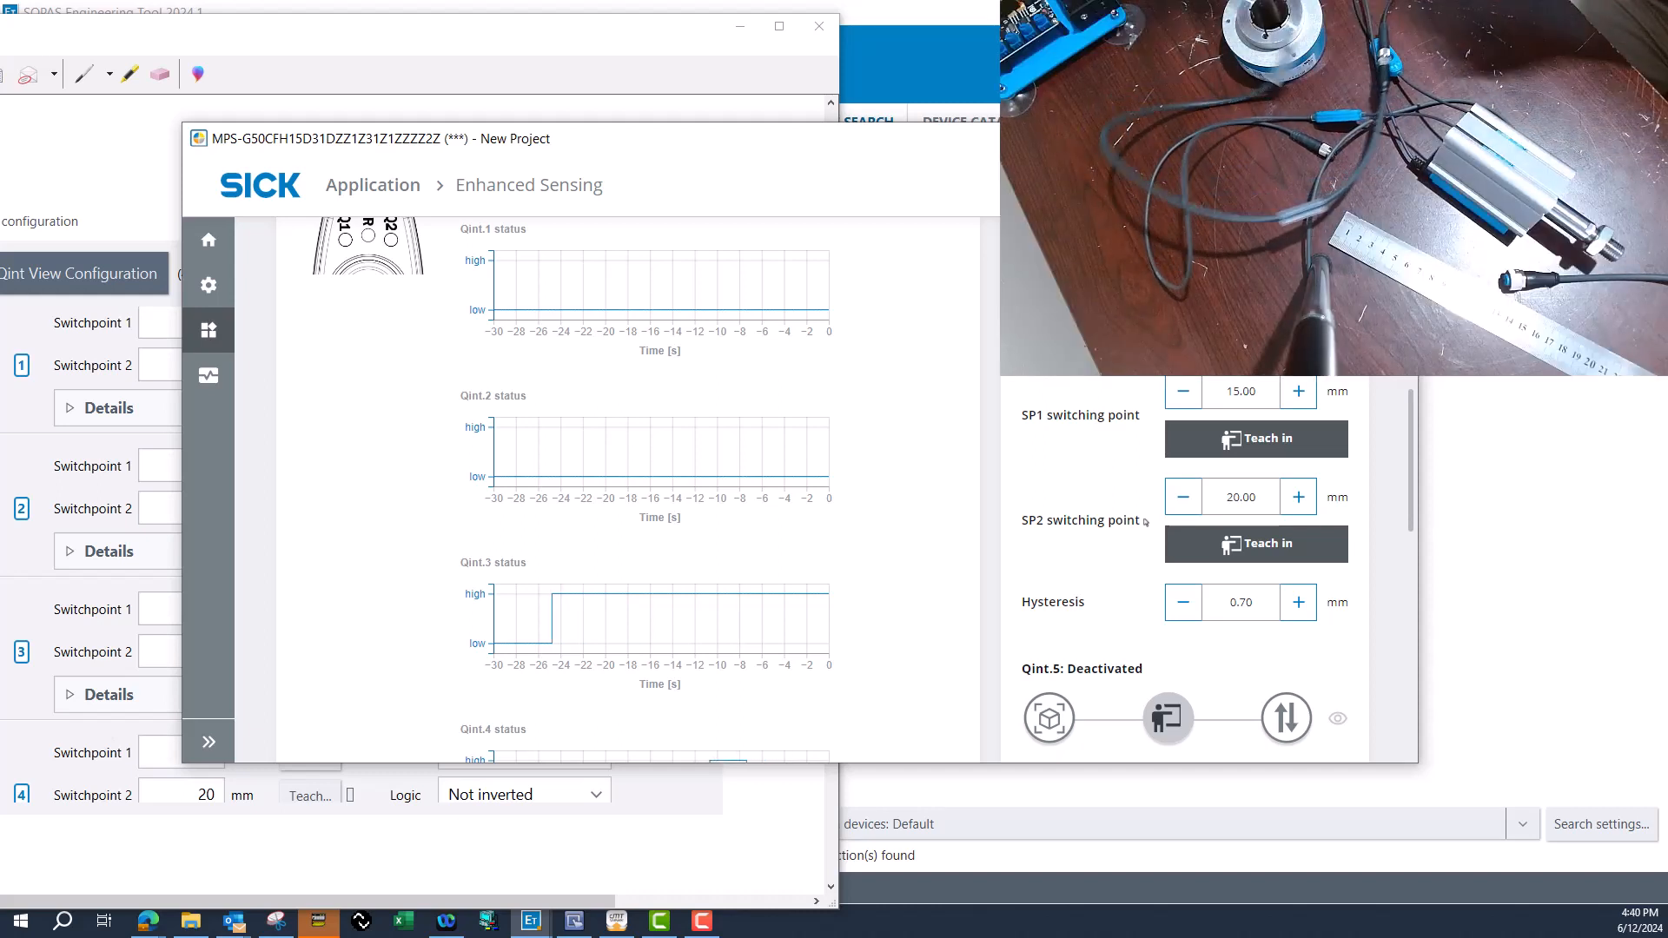
Switch to cMT Viewer to check the MPS-G cylinder location and Q1 to Q8 indicators, and return to SOPAS.
click(616, 921)
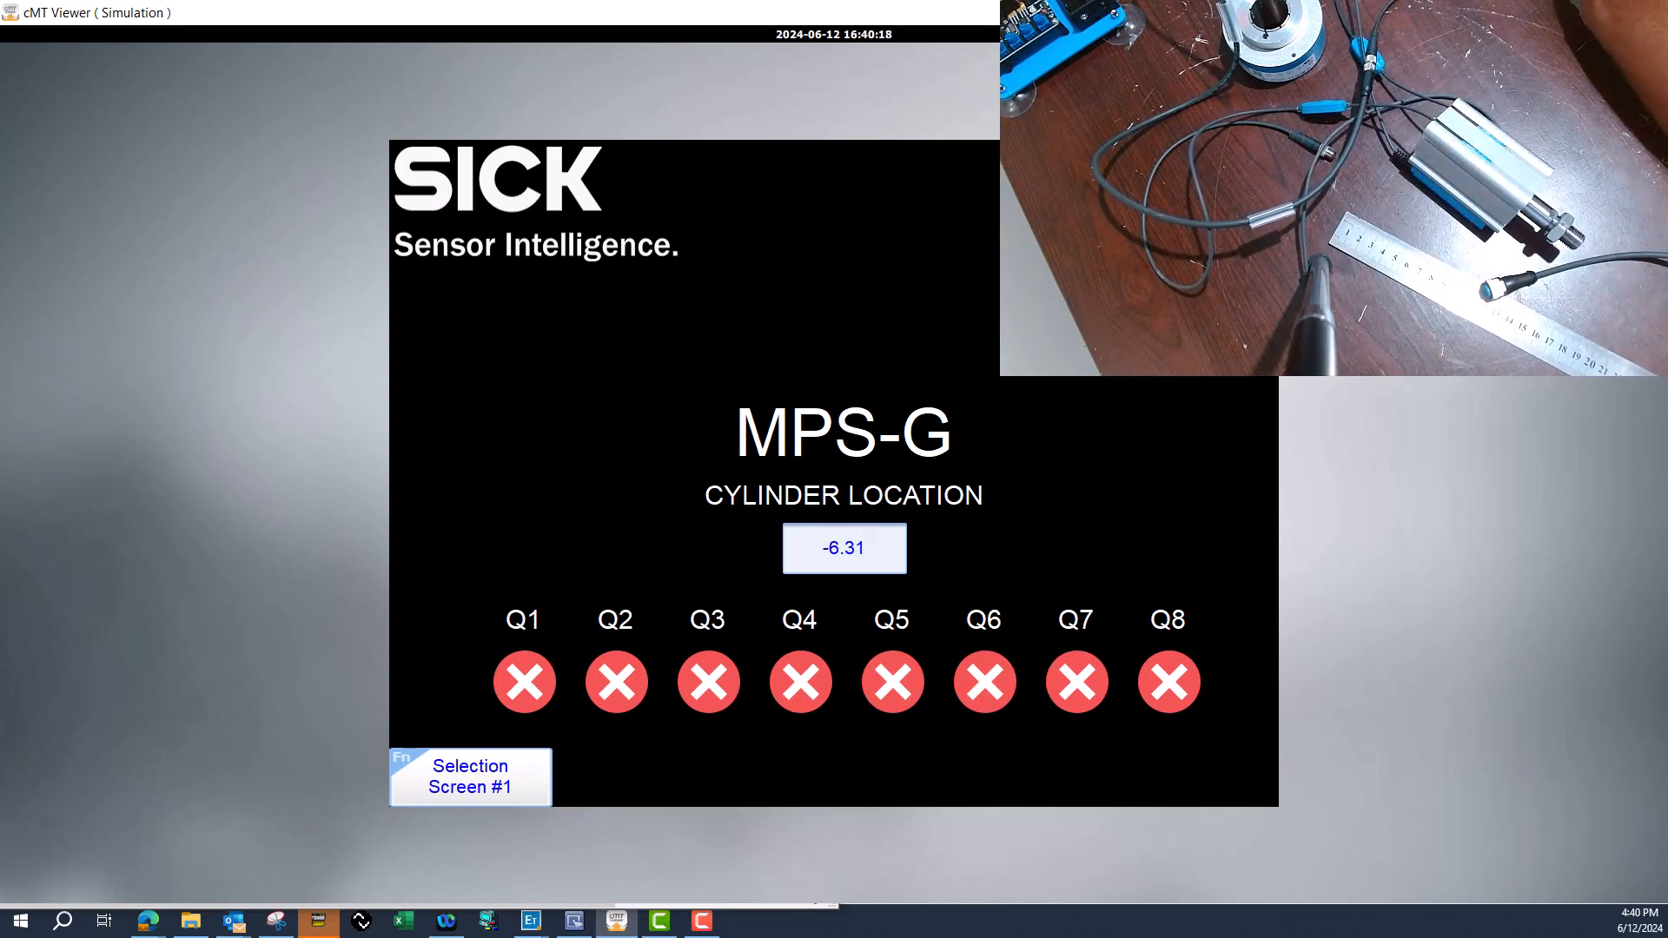
click(1568, 12)
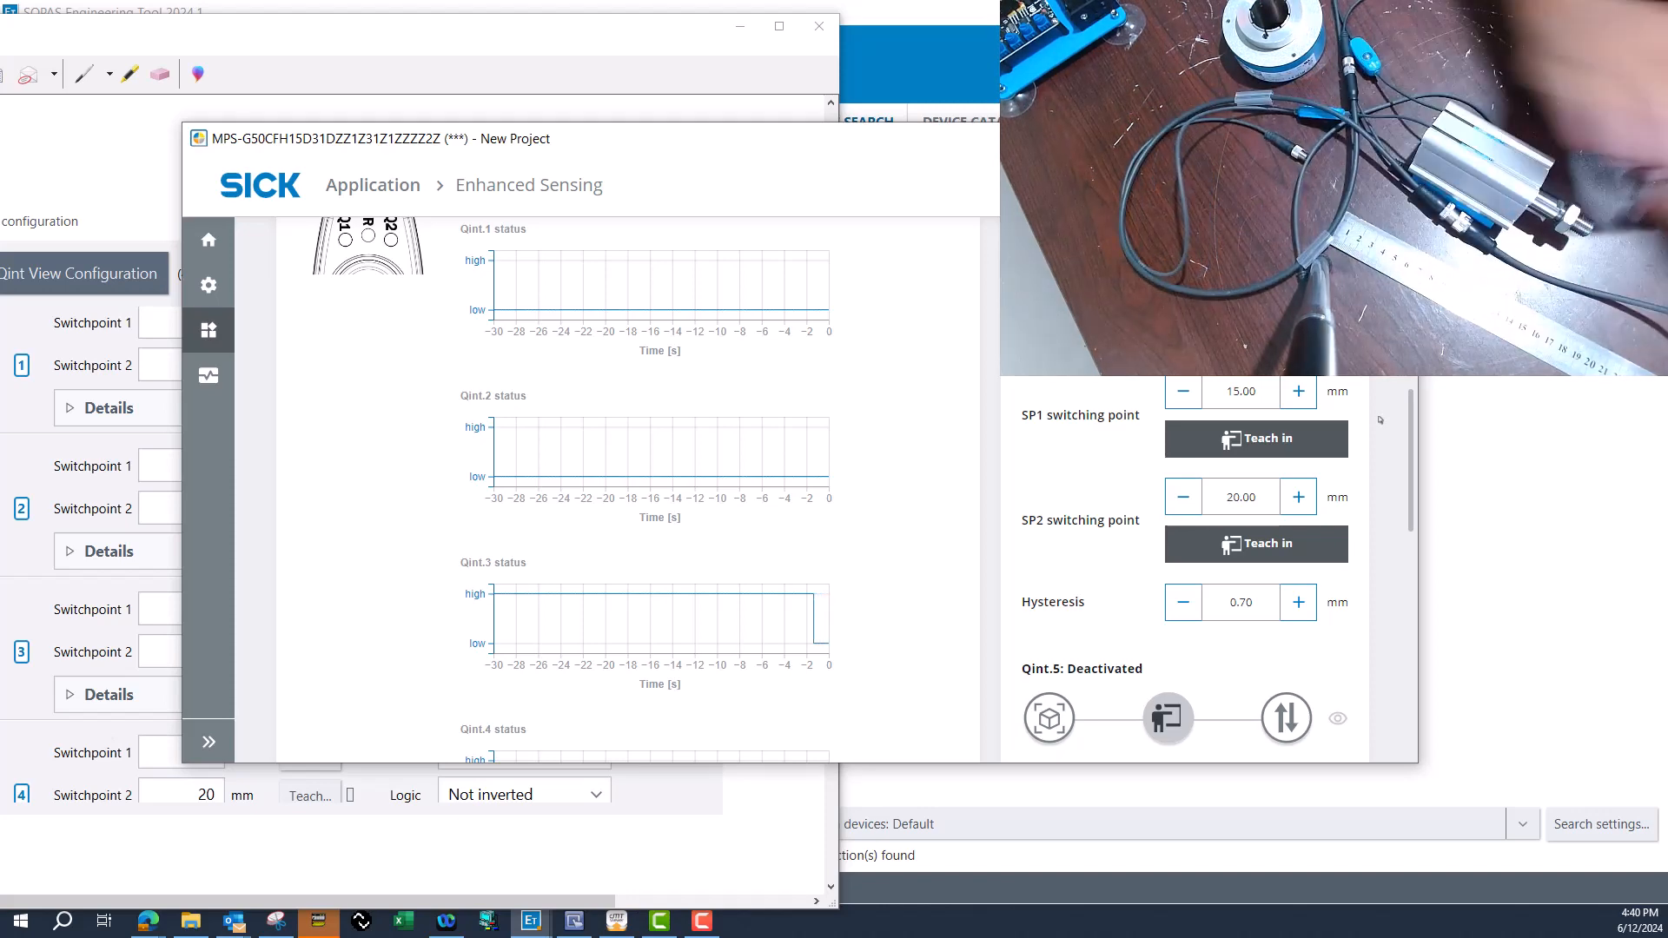
Maximize the new sensor's device window and open its connection options for the process data configuration.
click(1357, 139)
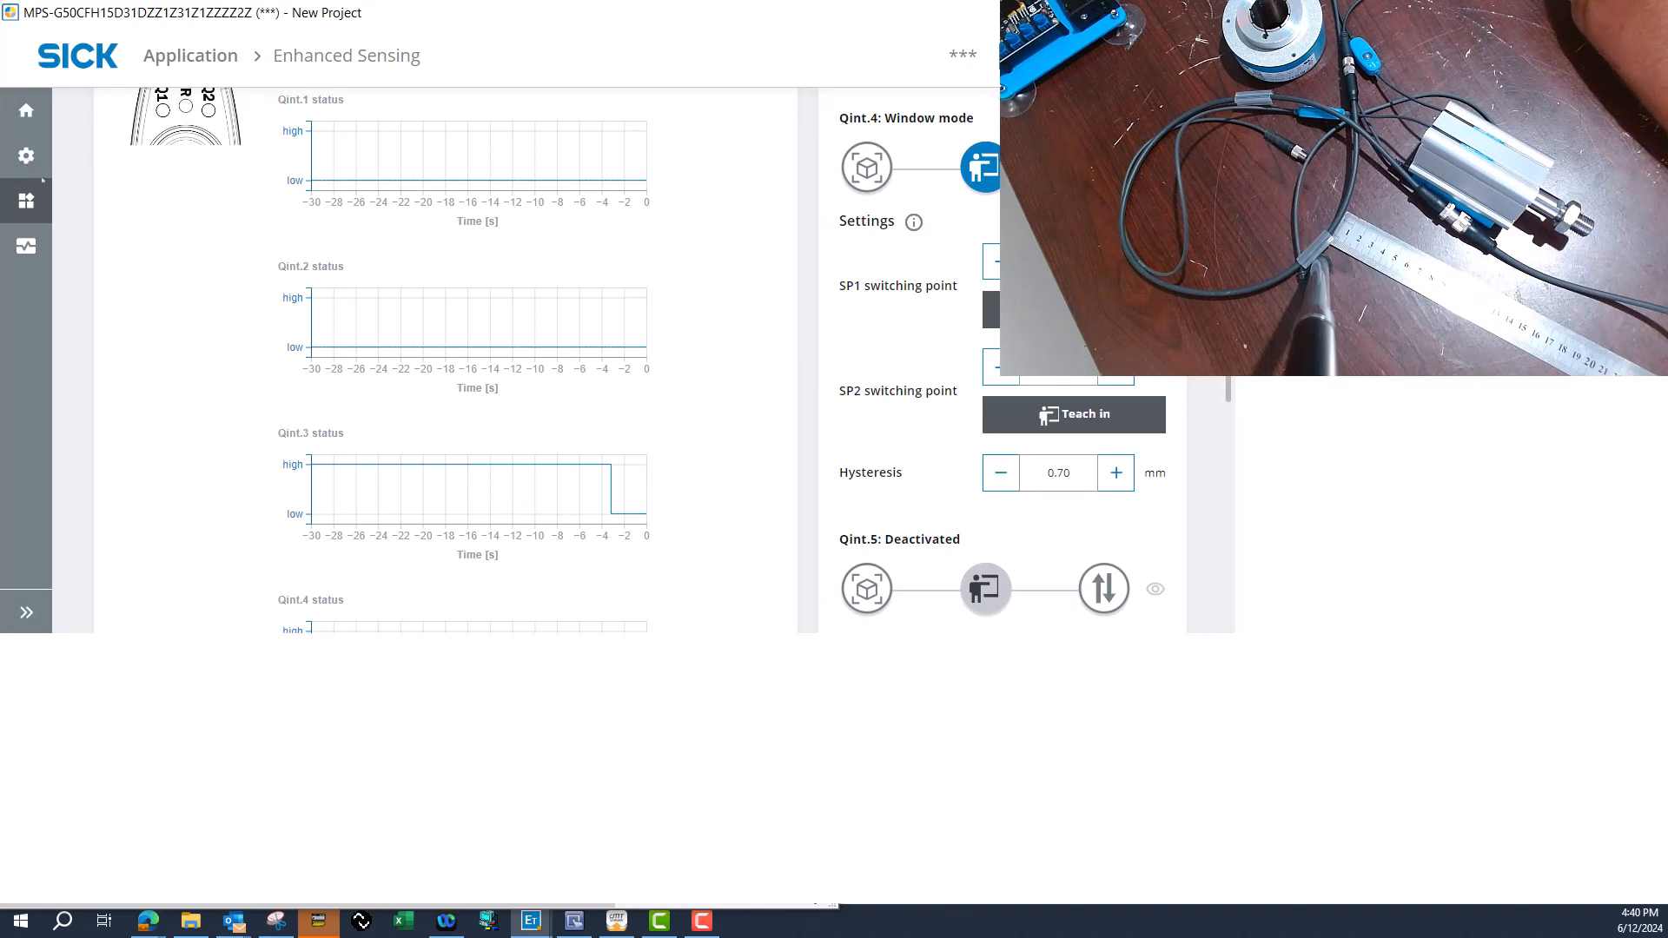
mouse_move(70, 170)
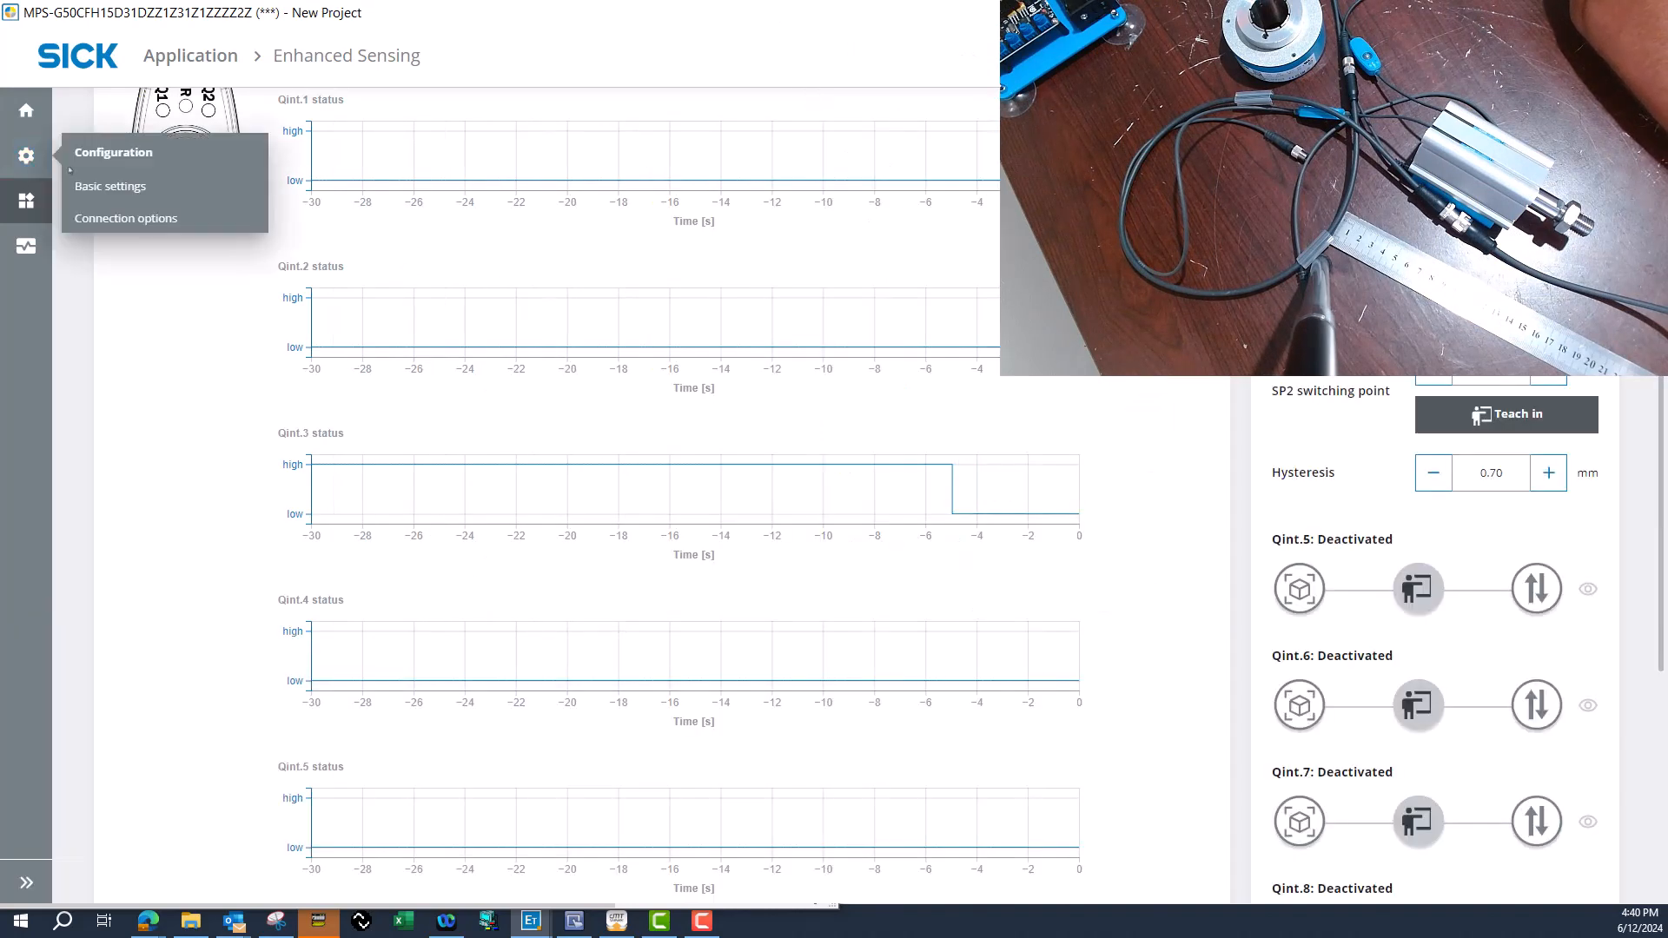
click(129, 187)
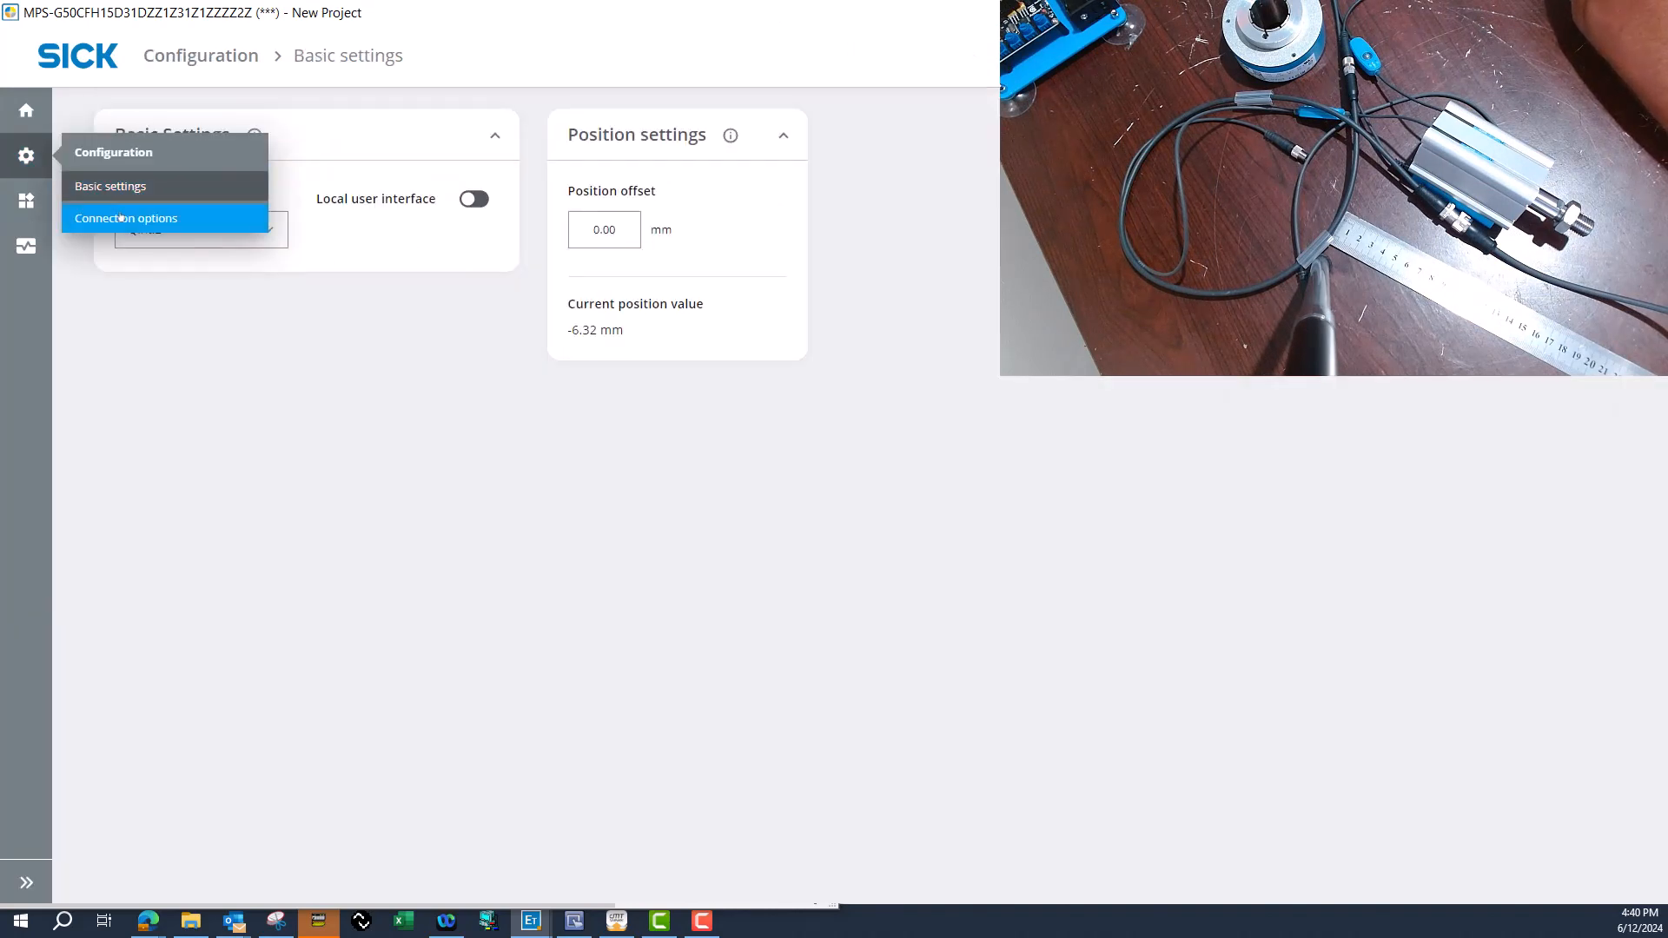
click(122, 218)
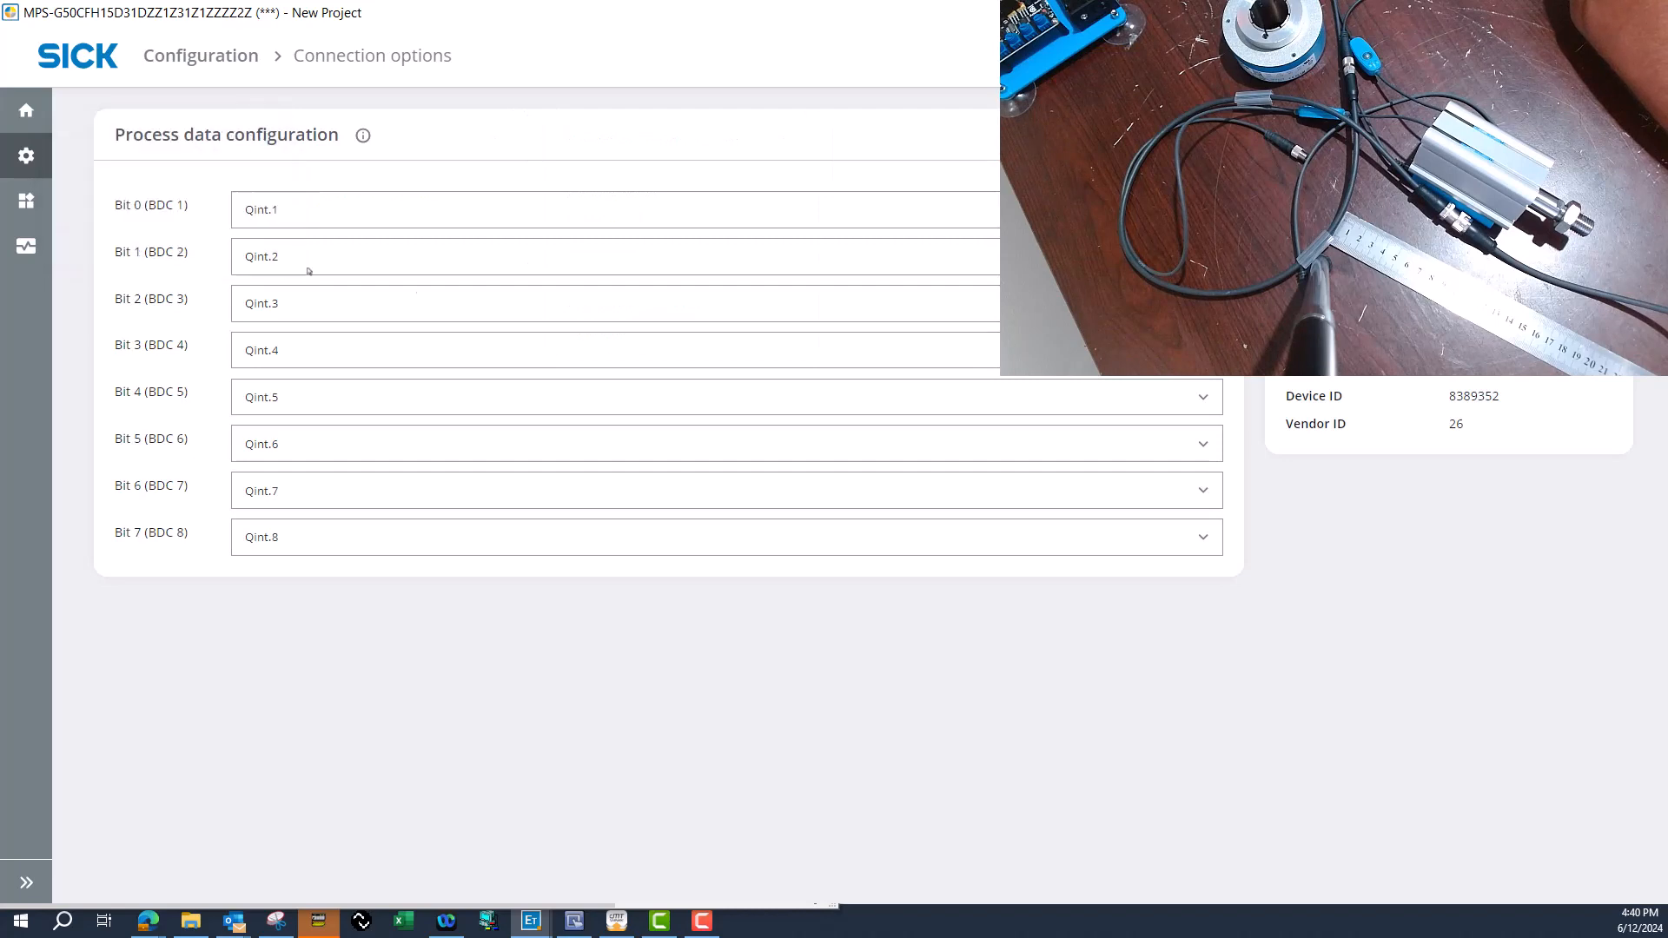
Assign Qint.8, Qint.7, Qint.6 and Qint.5 to process data bits 0, 1, 2 and 3 respectively.
click(360, 215)
click(339, 476)
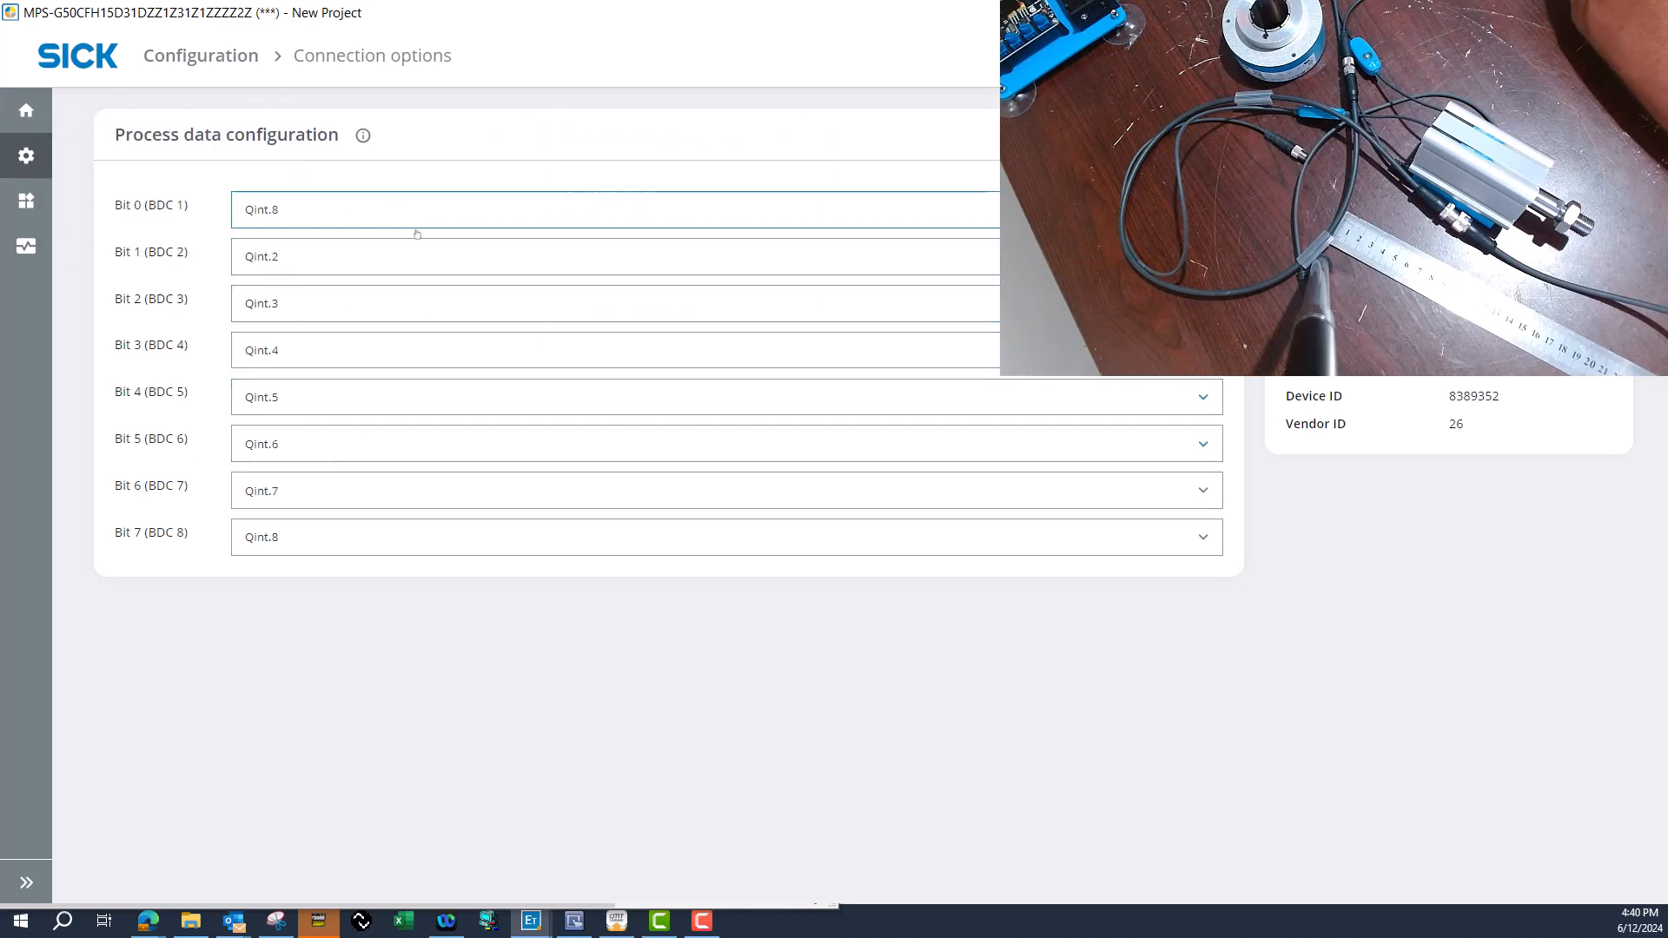
click(405, 257)
click(322, 495)
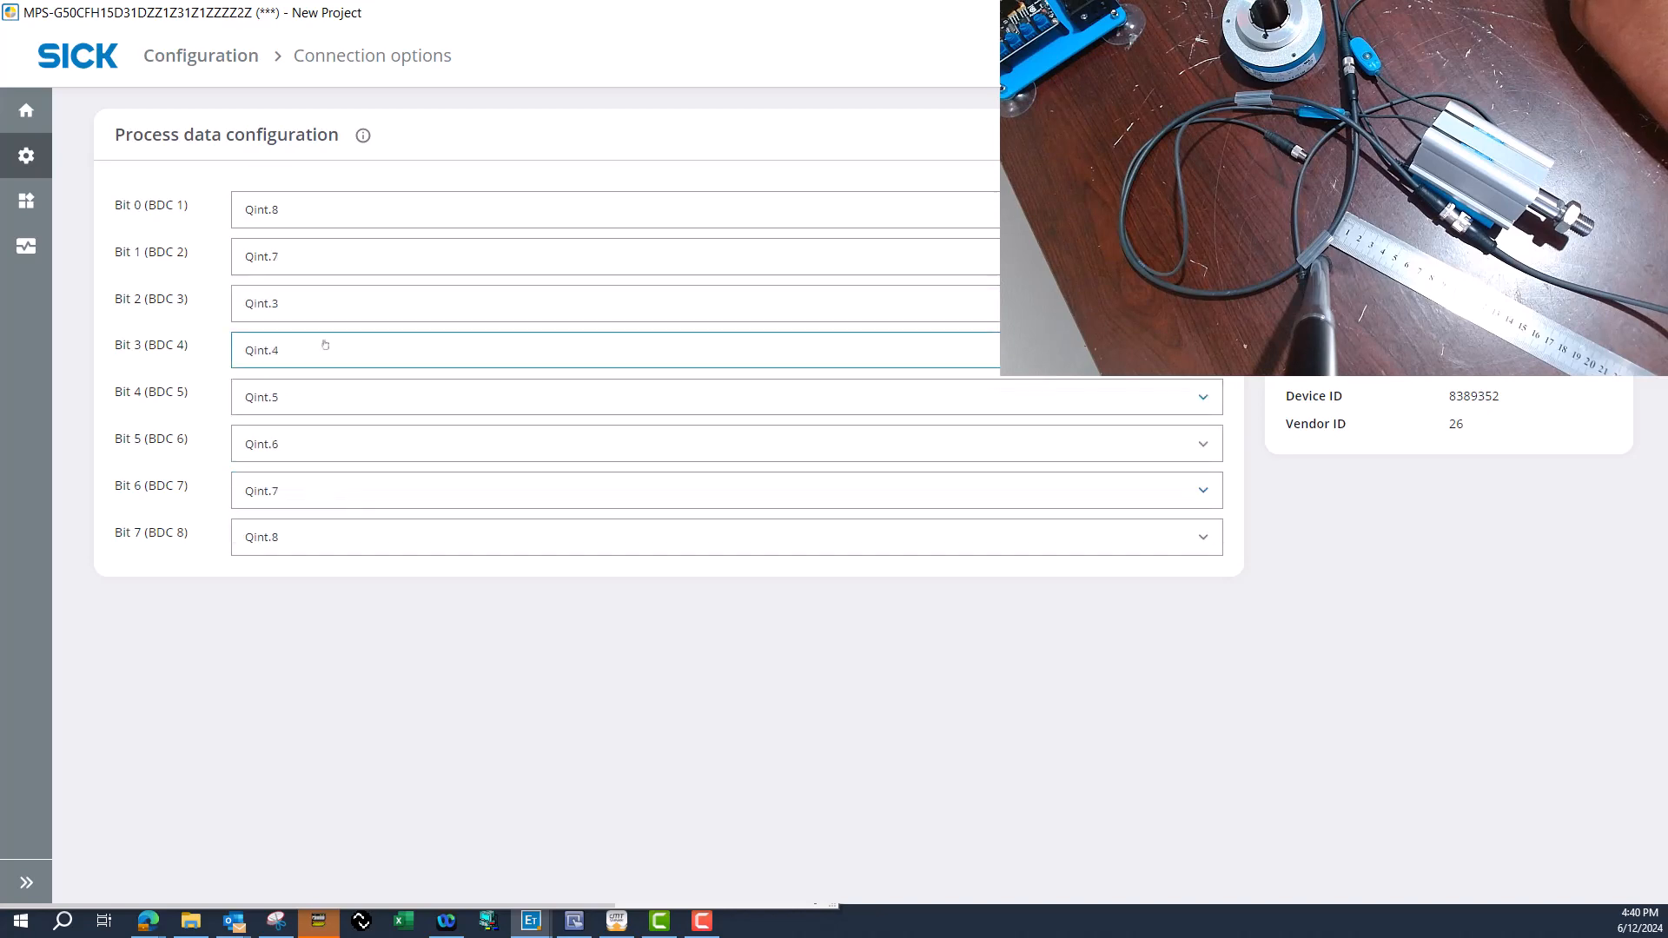
click(338, 309)
click(308, 513)
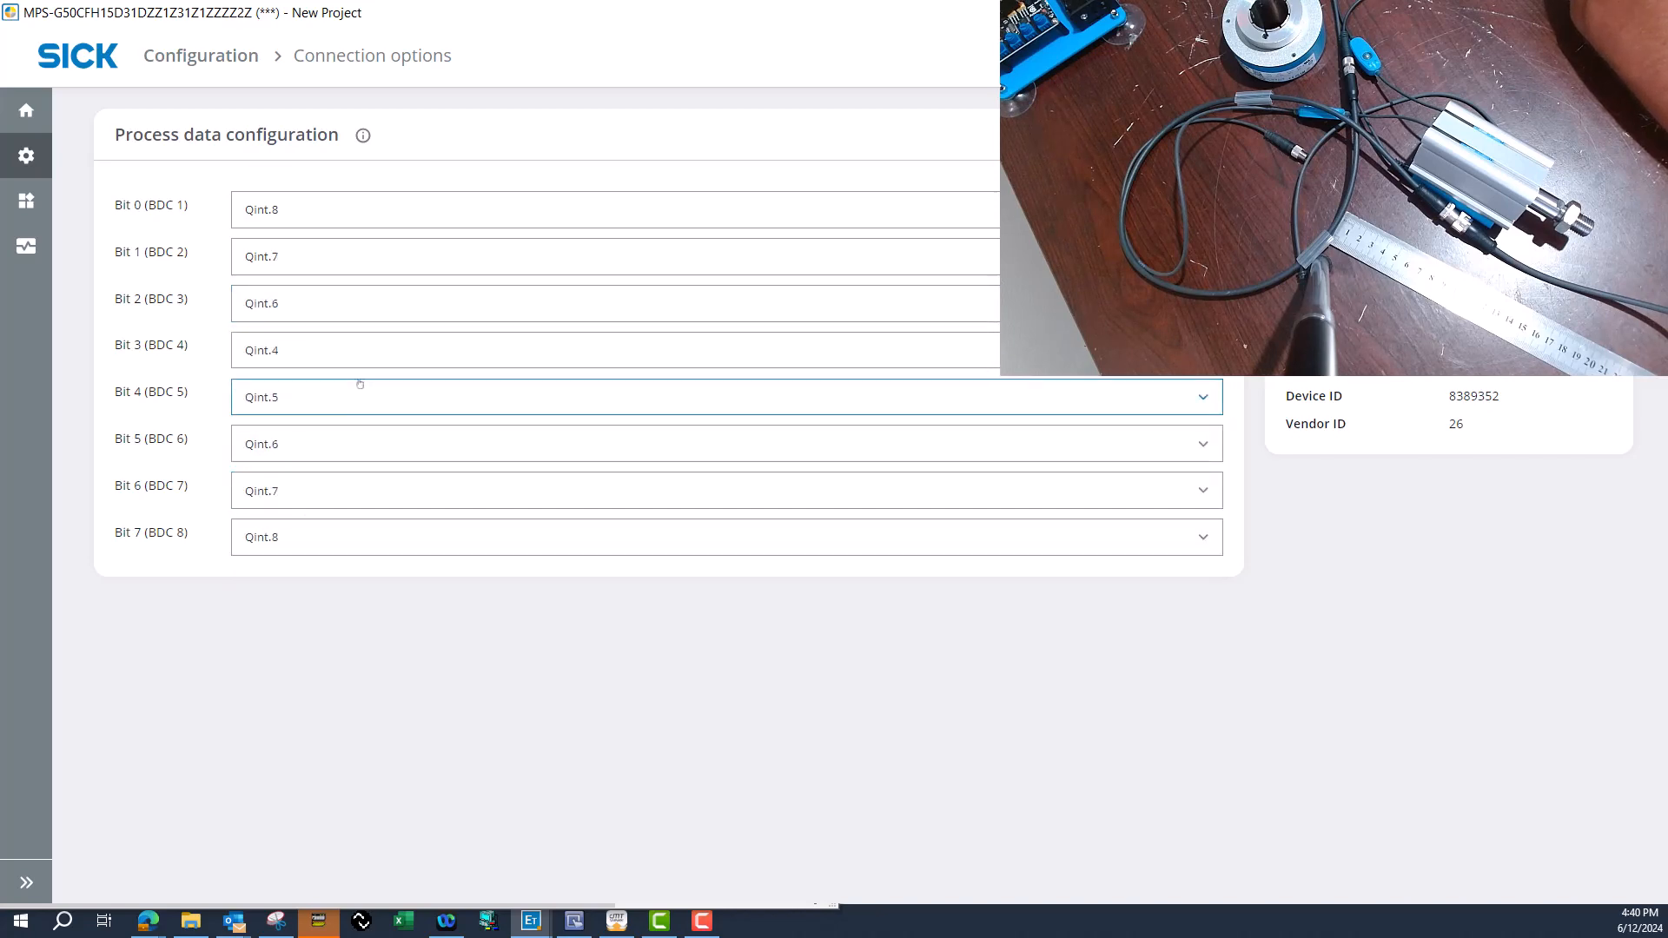
click(363, 358)
click(313, 523)
Assign Qint.4, Qint.3, Qint.2 and Qint.1 to process data bits 4, 5, 6 and 7 respectively.
click(353, 395)
click(335, 547)
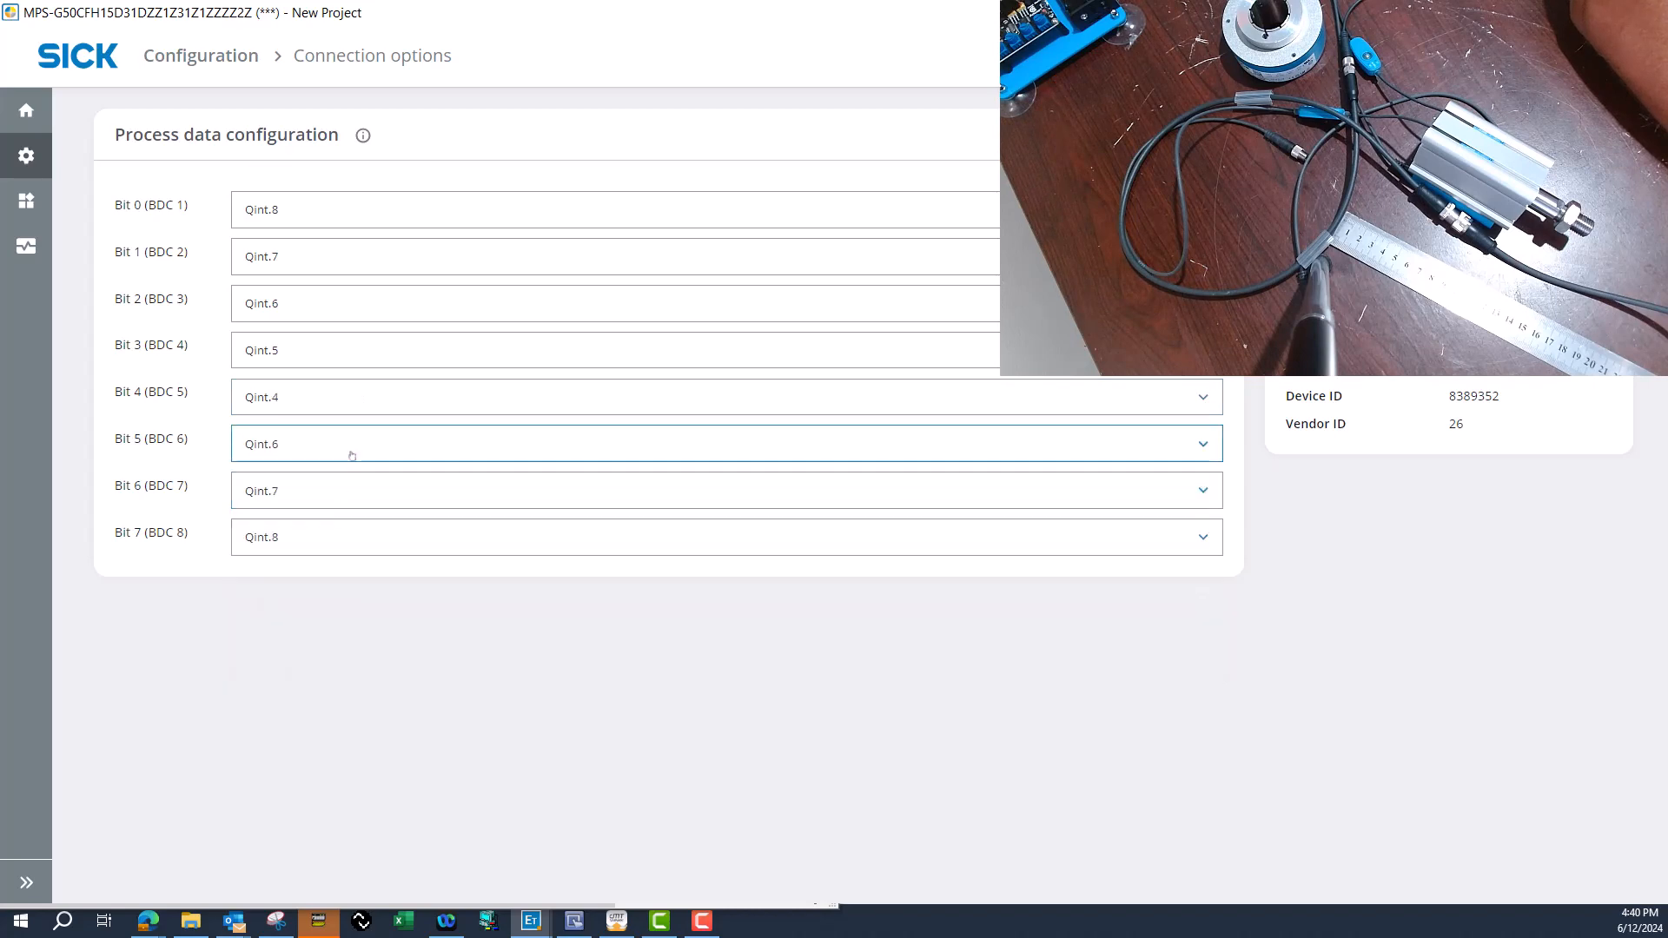
click(351, 453)
click(323, 565)
click(372, 485)
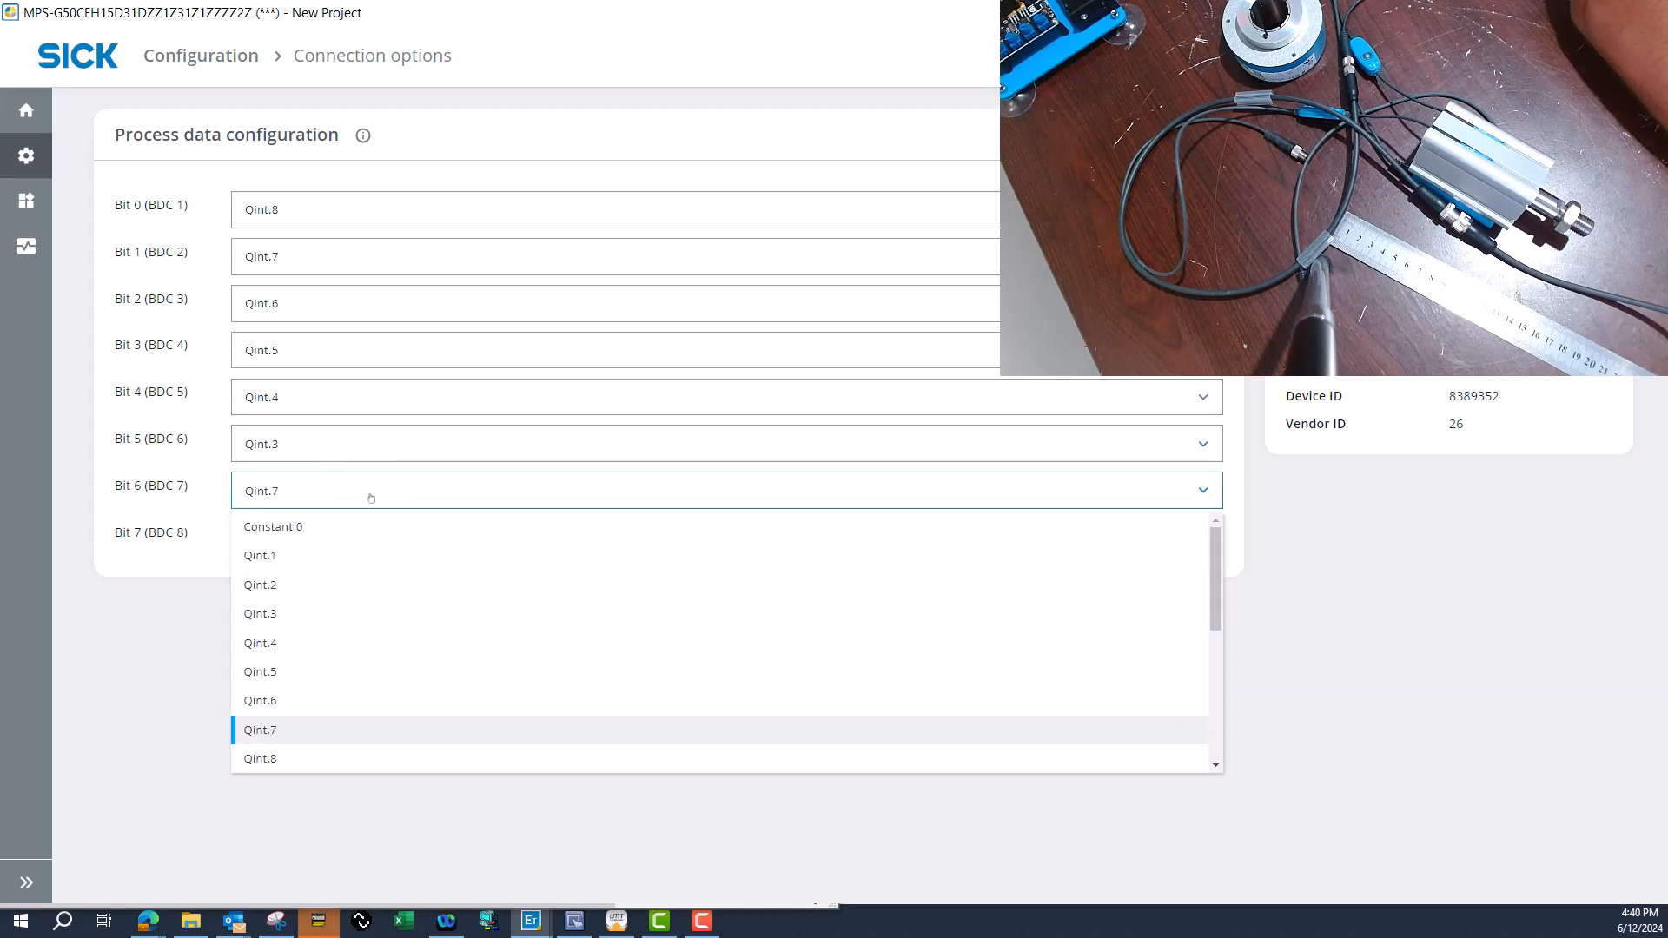
click(343, 590)
click(368, 552)
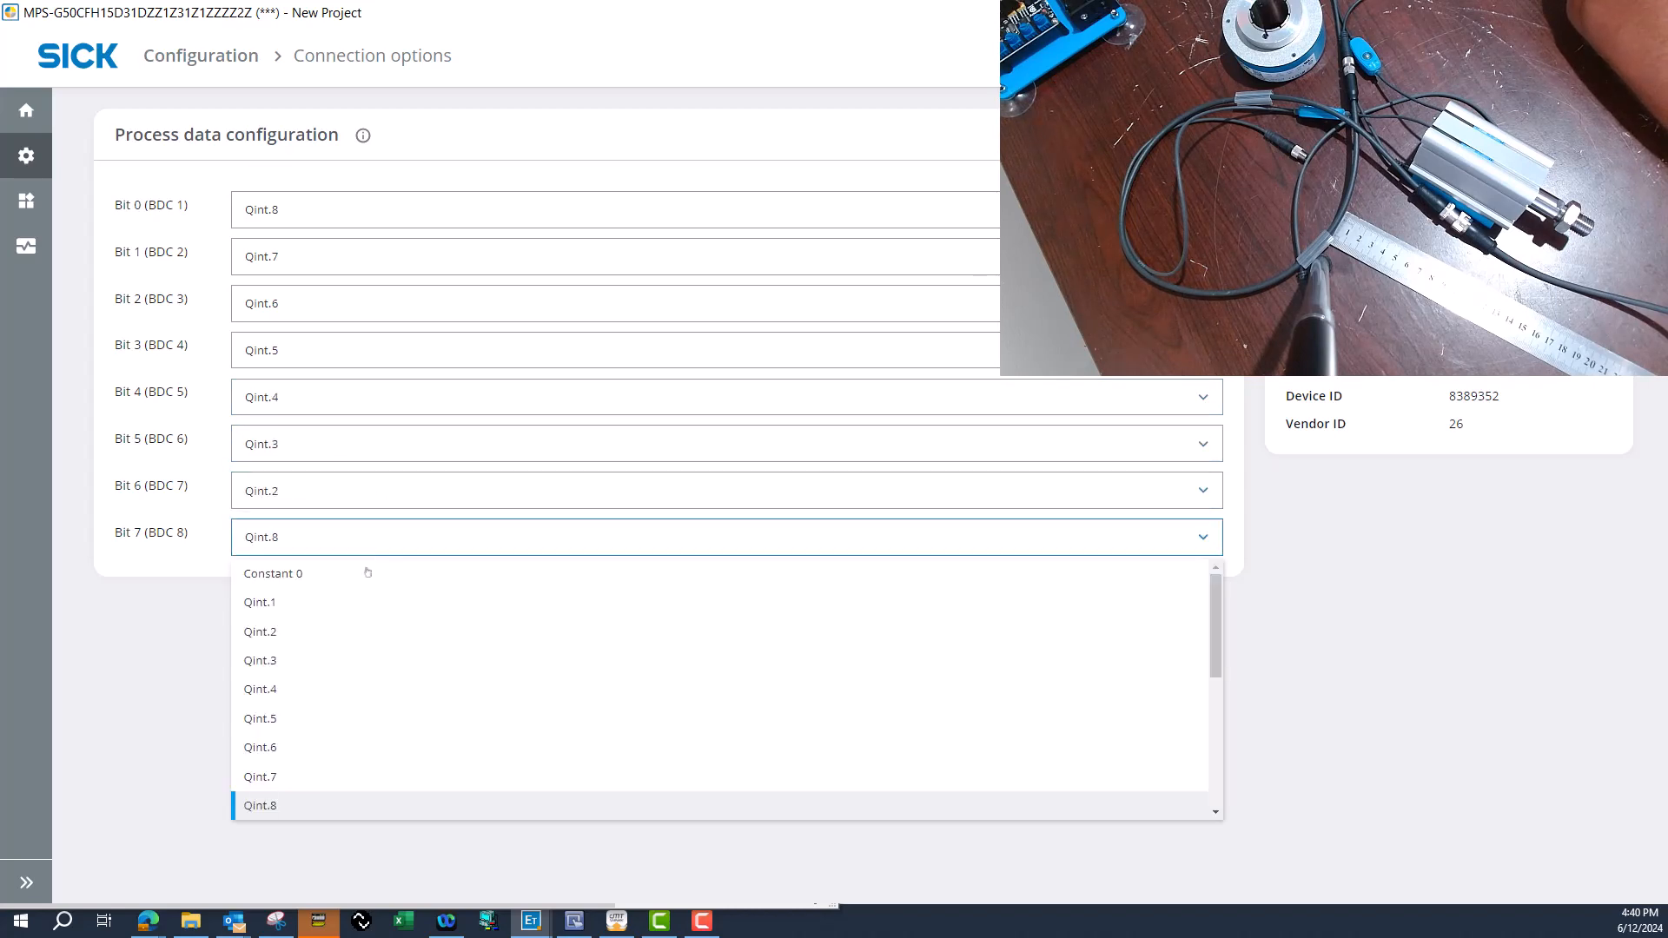
click(339, 600)
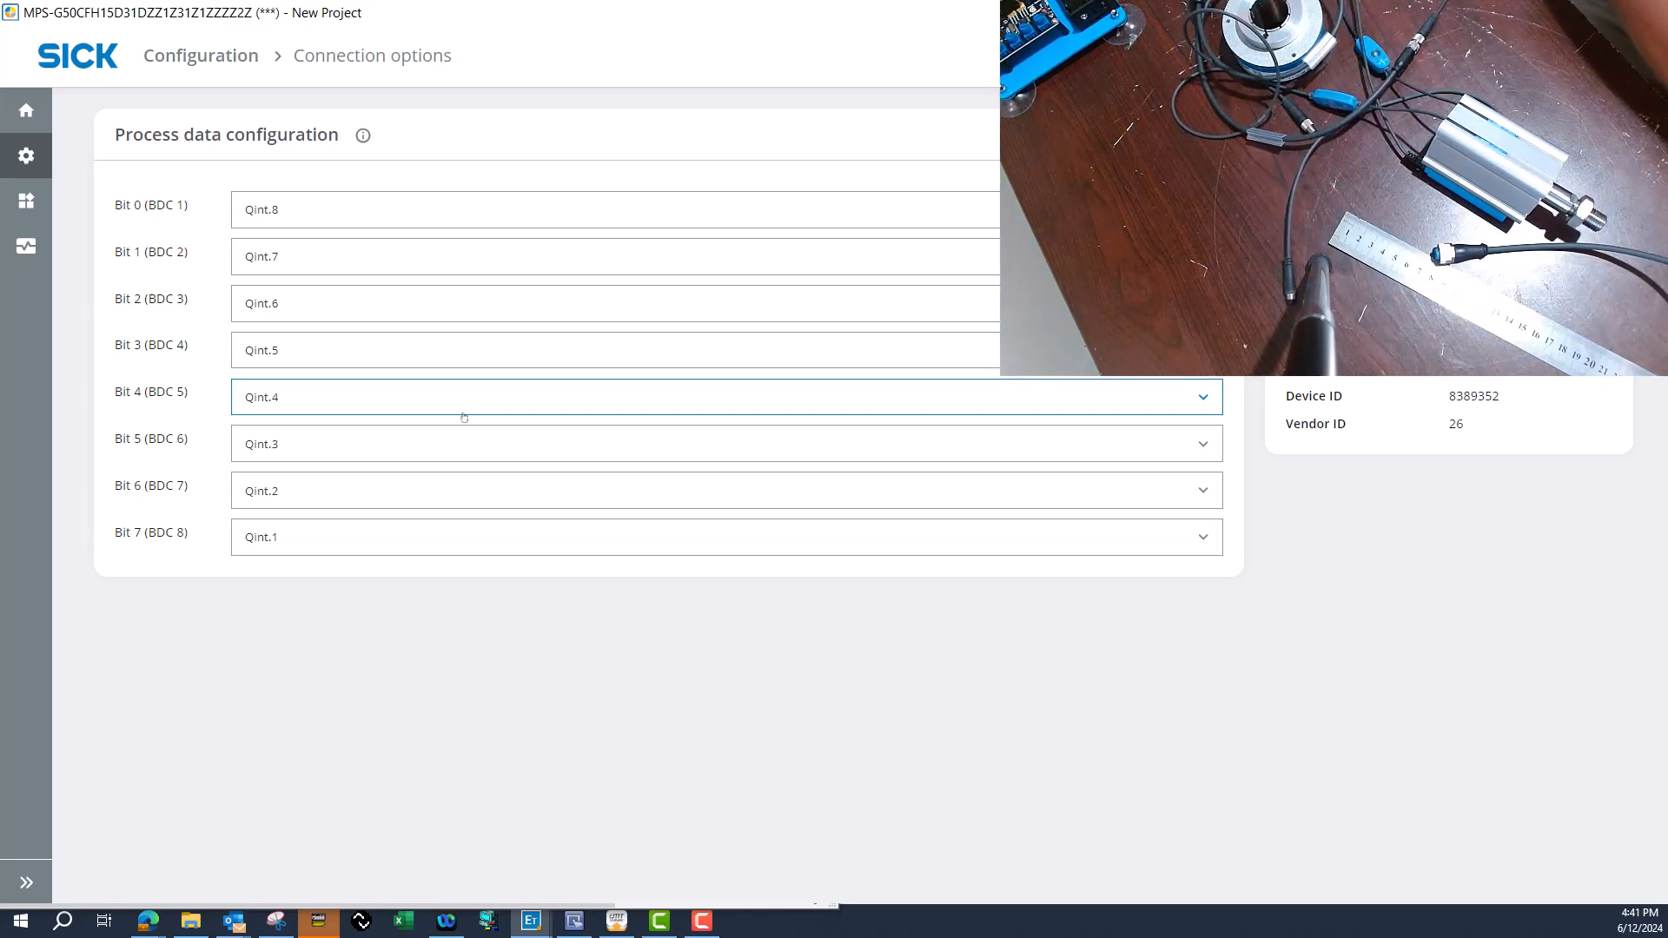
Switch to cMT Viewer to check the MPS-G screen against the reversed process data bit order.
click(615, 907)
click(615, 922)
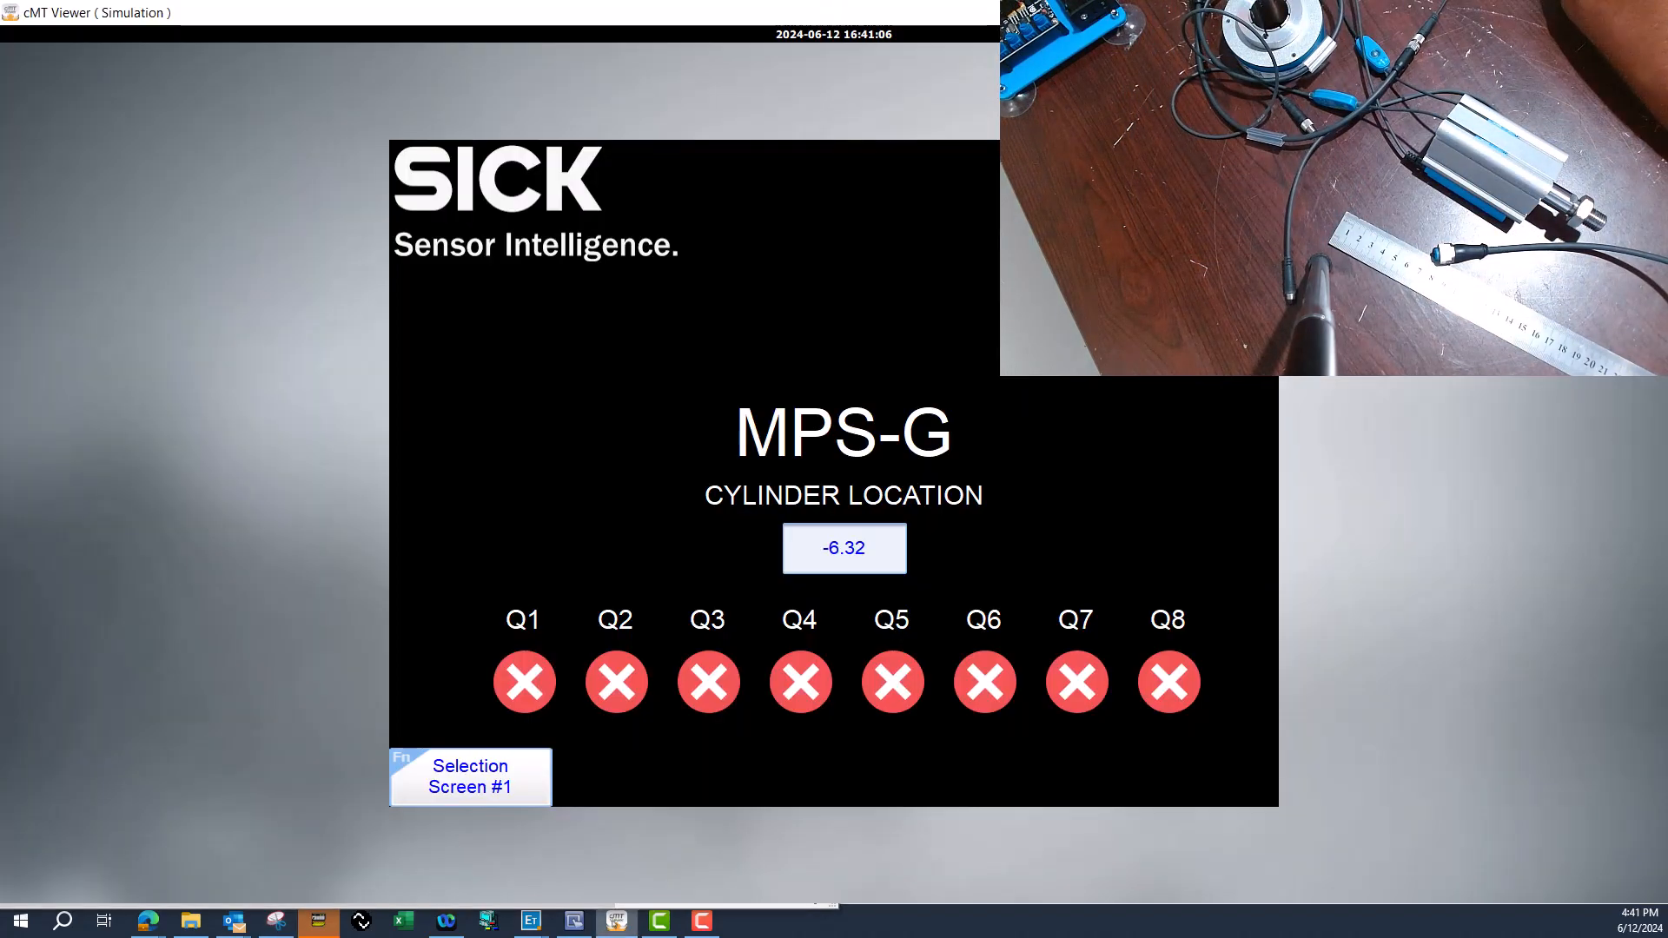